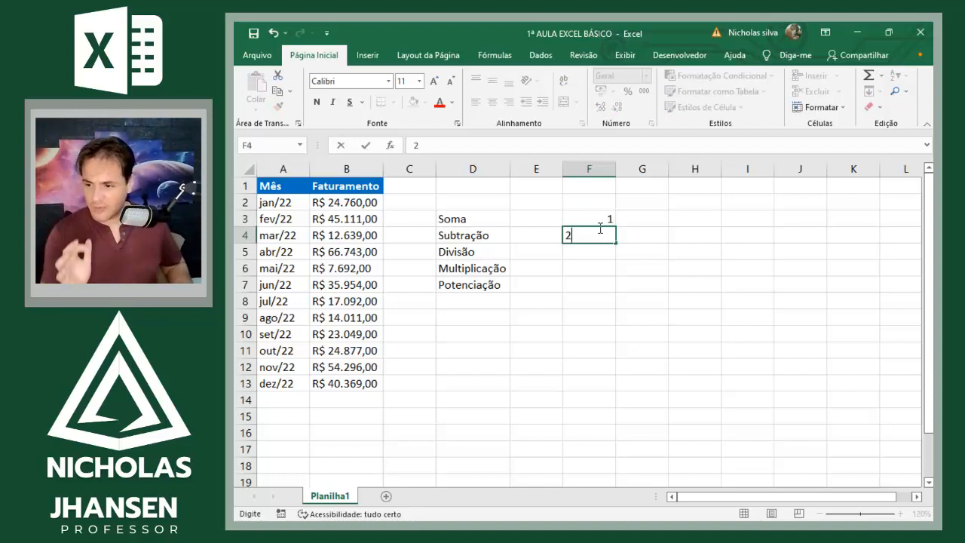
Step: Continue the numbering in column F below the 2 by entering 3 in F5 and 4 in F6
{"action": "key", "text": "Return"}
{"action": "type", "text": "3"}
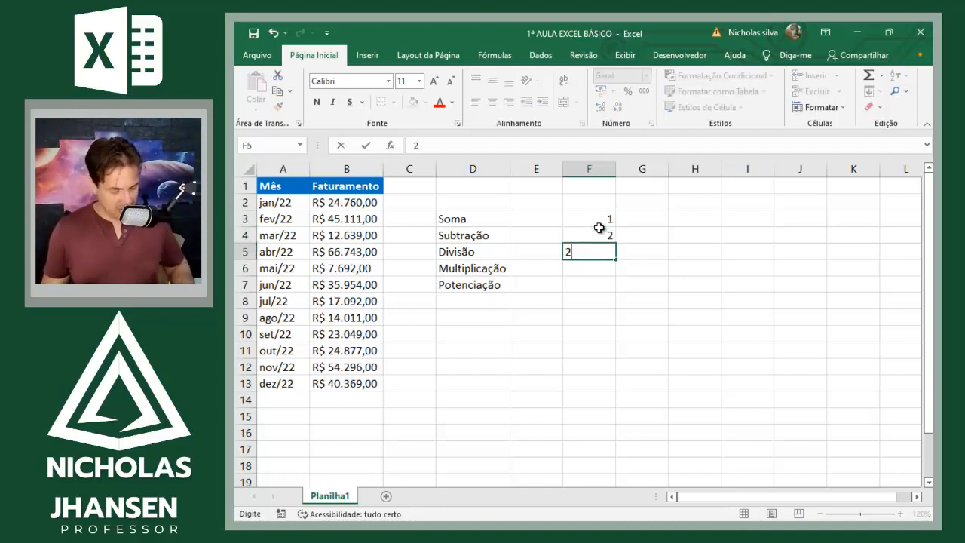
{"action": "key", "text": "Return"}
{"action": "type", "text": "4"}
{"action": "key", "text": "Return"}
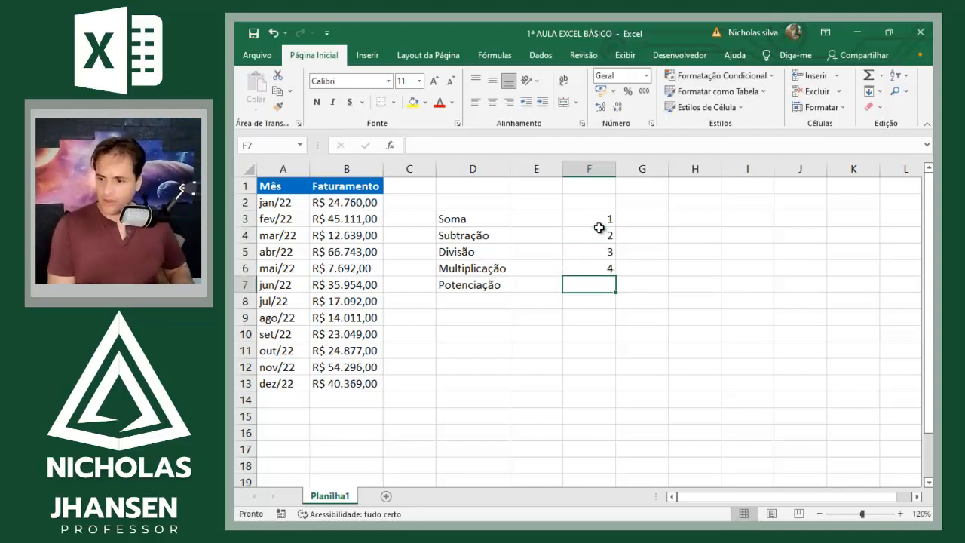
Step: Enter the topic "Nomeclatura" in G3, beside the number 1
{"action": "key", "text": "Up"}
{"action": "key", "text": "Up"}
{"action": "key", "text": "Up"}
{"action": "key", "text": "Up"}
{"action": "key", "text": "Right"}
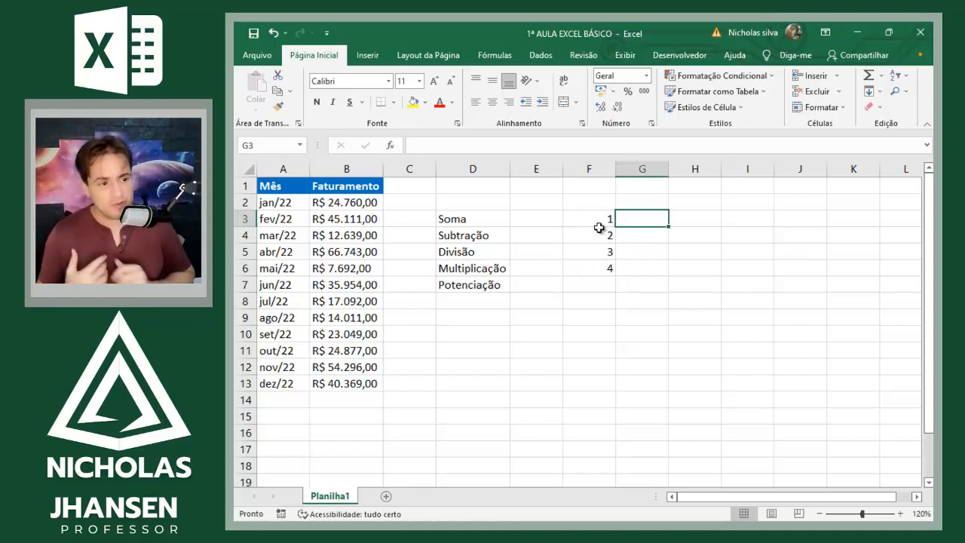
{"action": "type", "text": "Nomeclatura"}
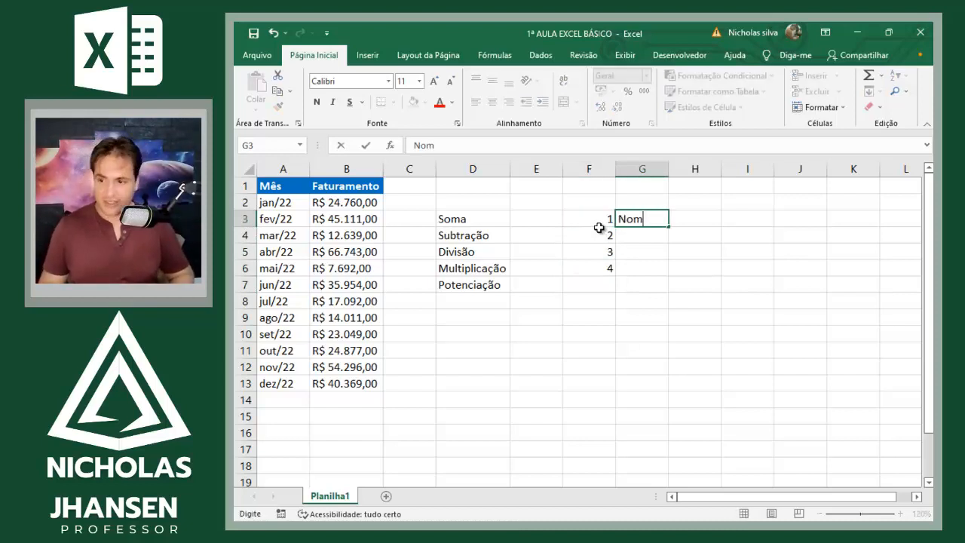
{"action": "key", "text": "Return"}
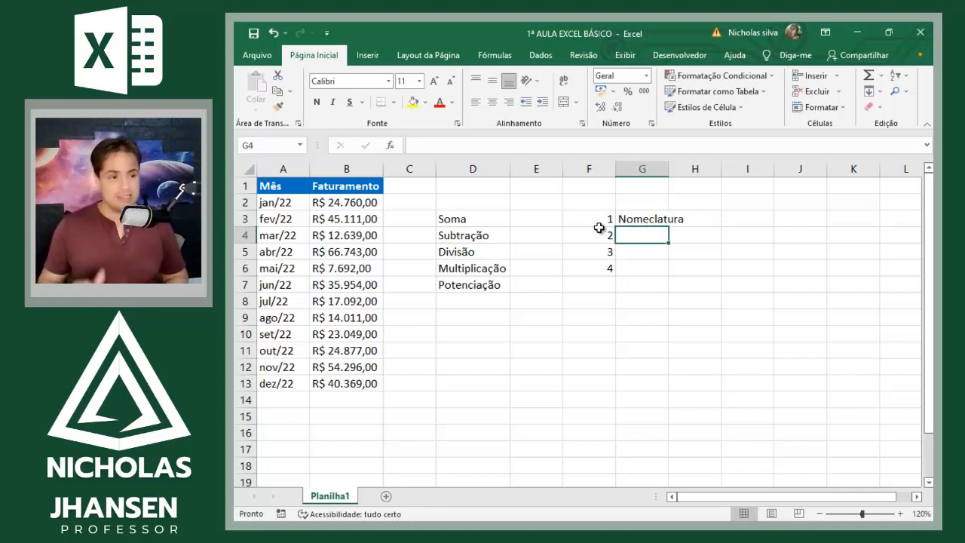
Step: Enter the topics "Sequências" in G4 and "Atalhos" in G5
{"action": "type", "text": "Sequências"}
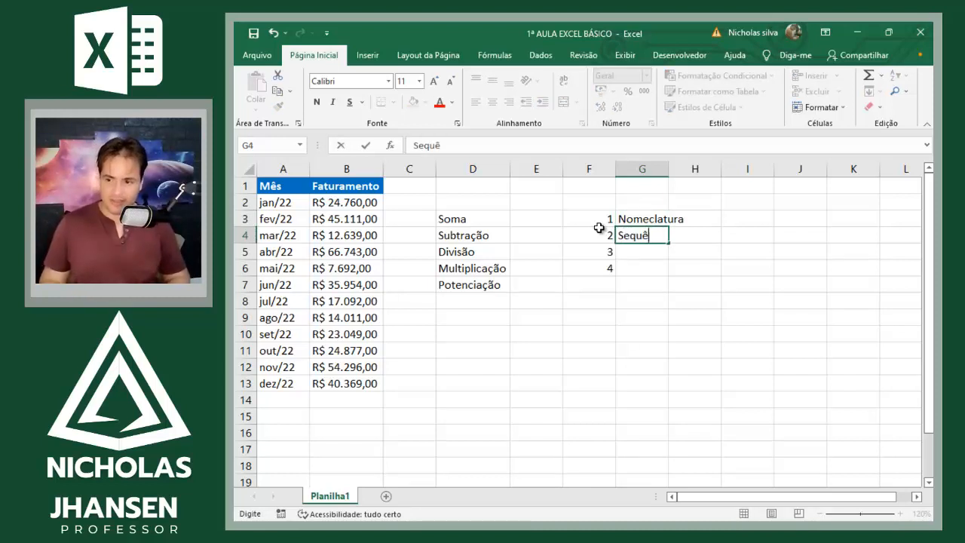
{"action": "key", "text": "Return"}
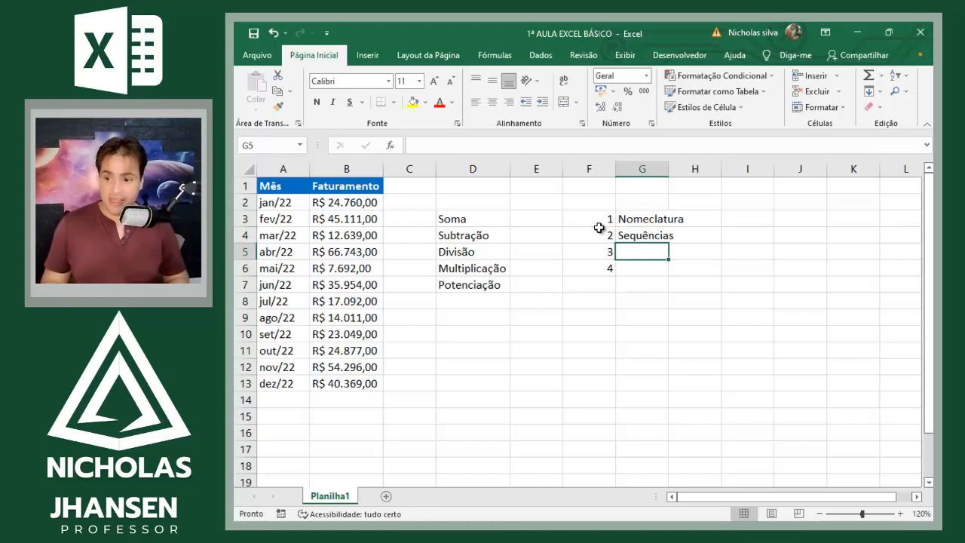
{"action": "type", "text": "A"}
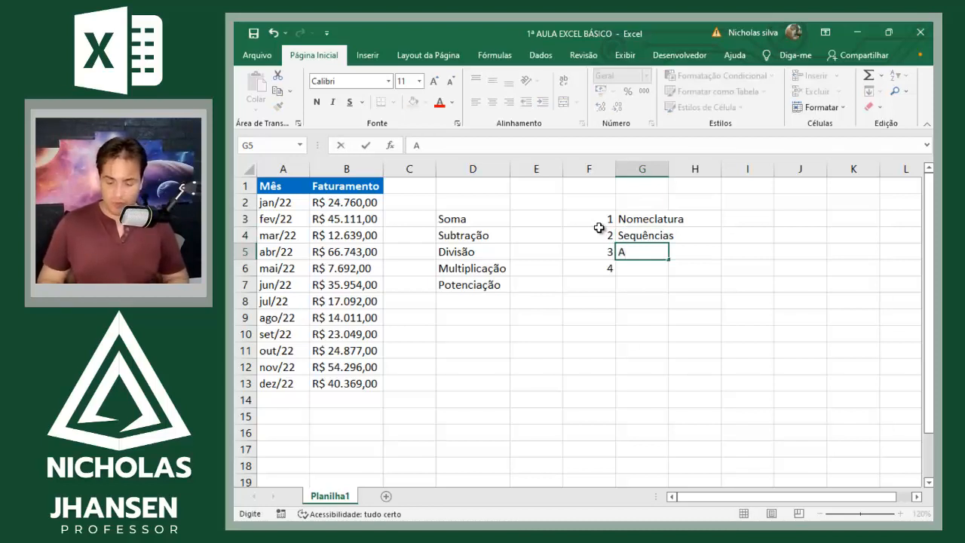
{"action": "key", "text": "BackSpace"}
{"action": "type", "text": "Atal"}
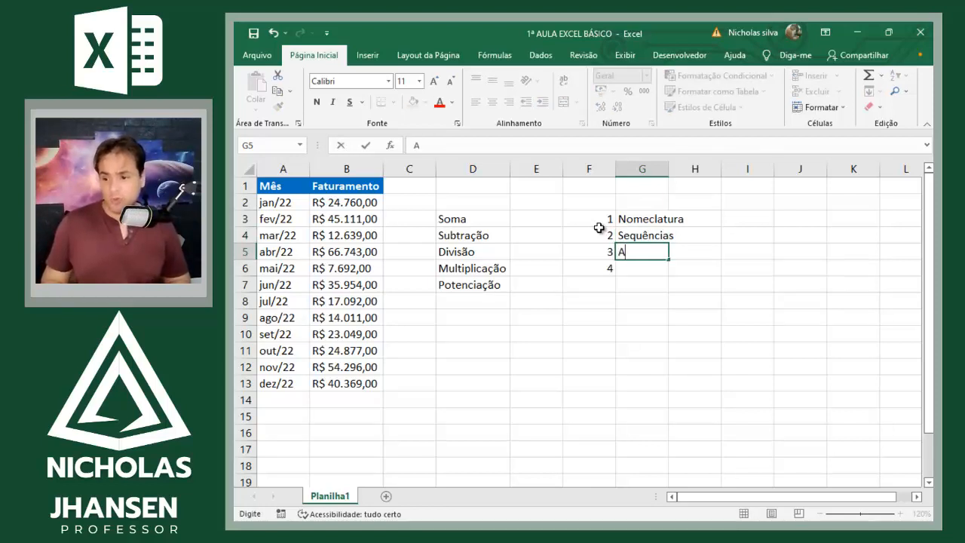
{"action": "type", "text": "hos"}
{"action": "key", "text": "Return"}
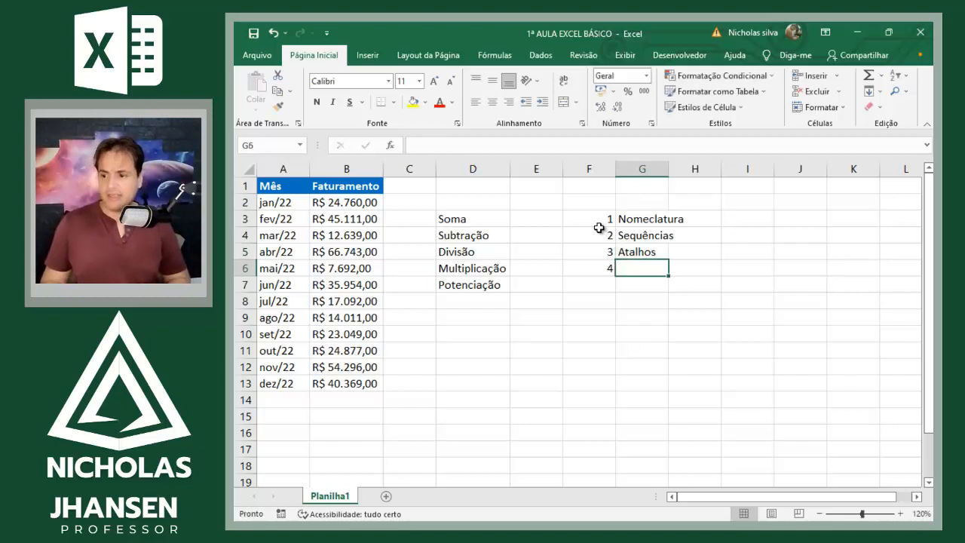
Step: Enter the topic "Operadores lógicos de operações básicas" in G6, beside the number 4
{"action": "type", "text": "Opera"}
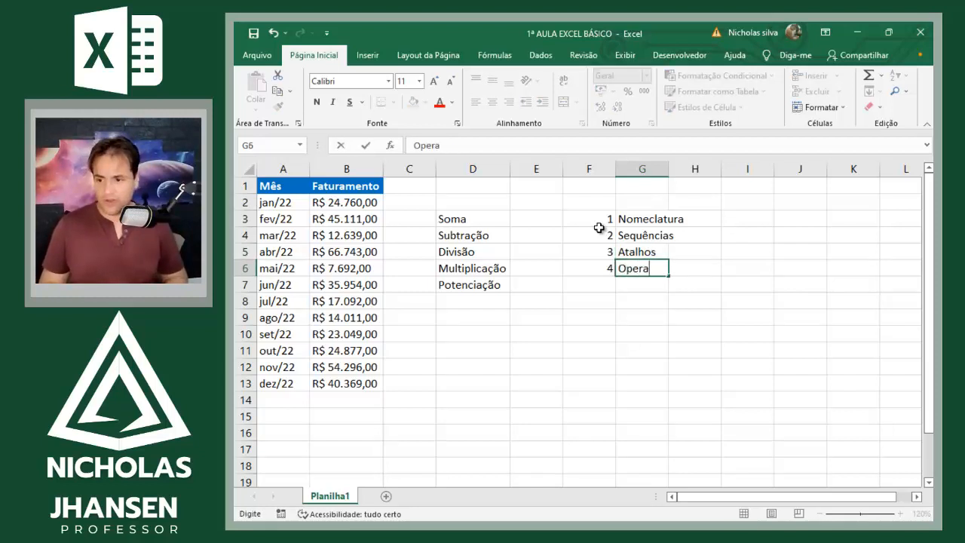
{"action": "type", "text": "dores lógicos de opr"}
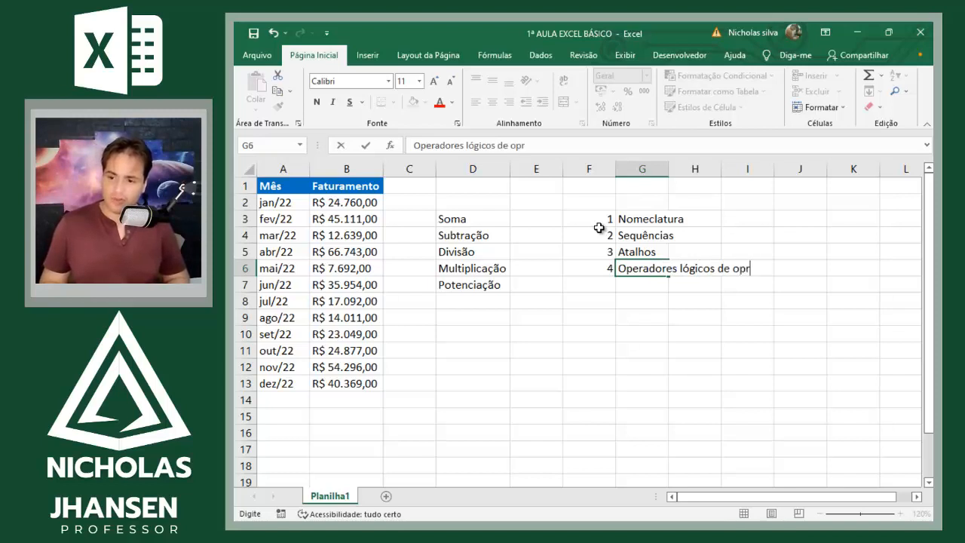
{"action": "key", "text": "BackSpace"}
{"action": "type", "text": "er"}
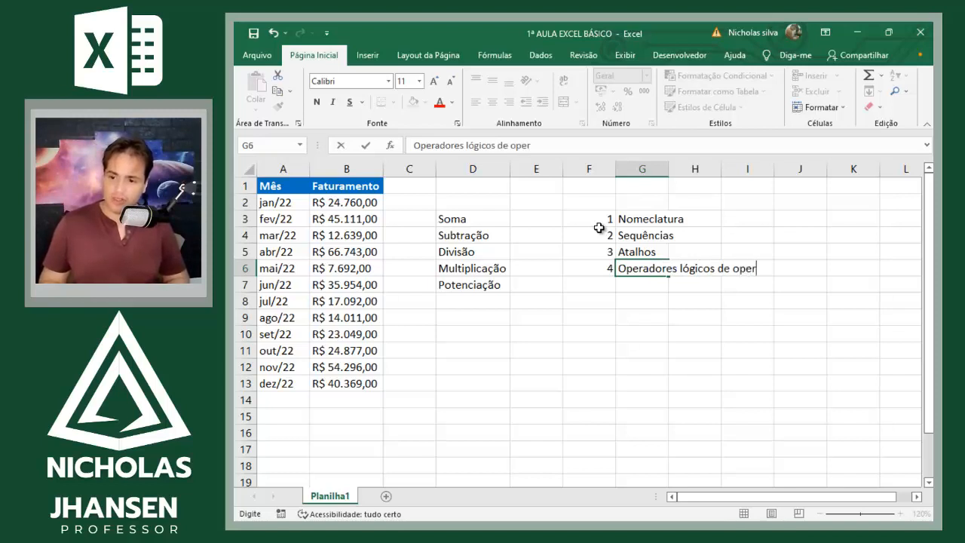
{"action": "type", "text": "ações básic"}
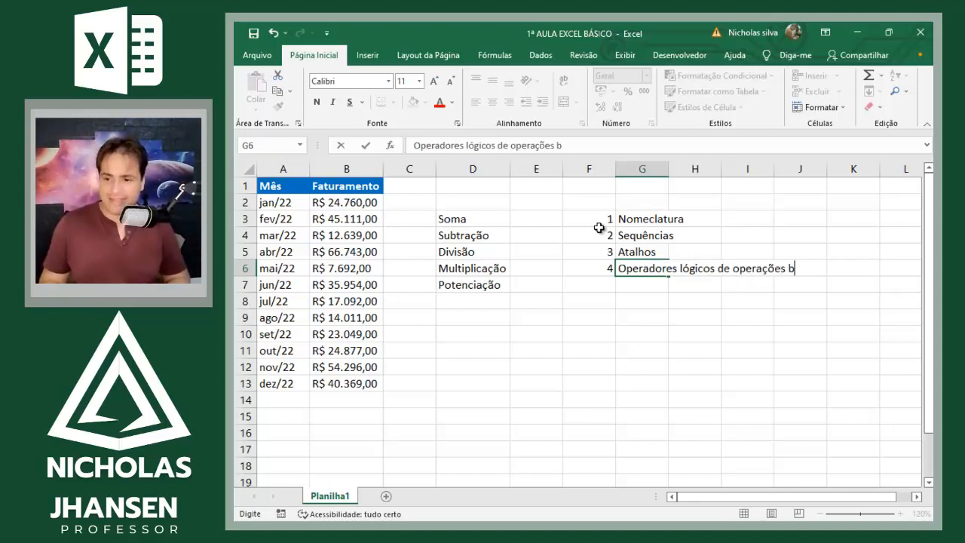
{"action": "key", "text": "Return"}
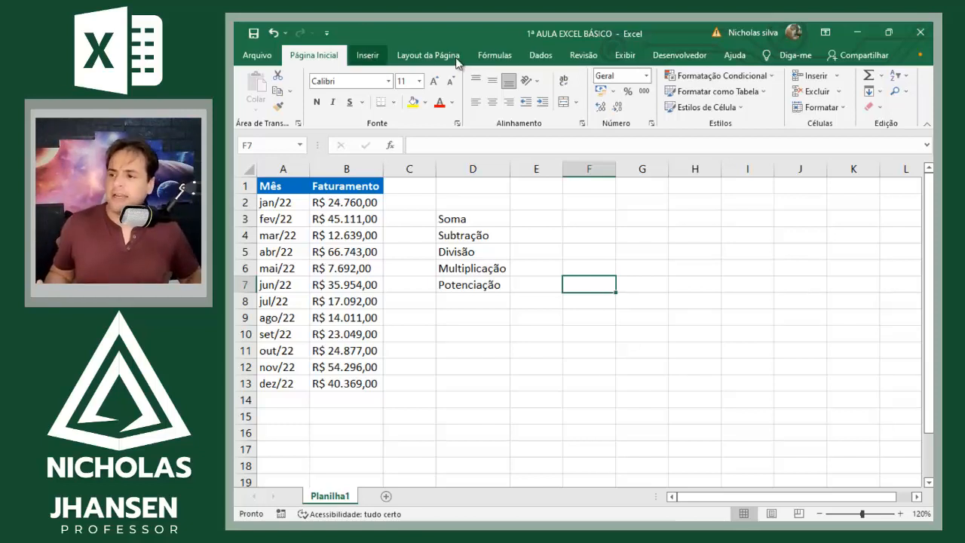
{"action": "scroll", "coordinate": [436, 62], "scroll_direction": "down", "scroll_amount": 1}
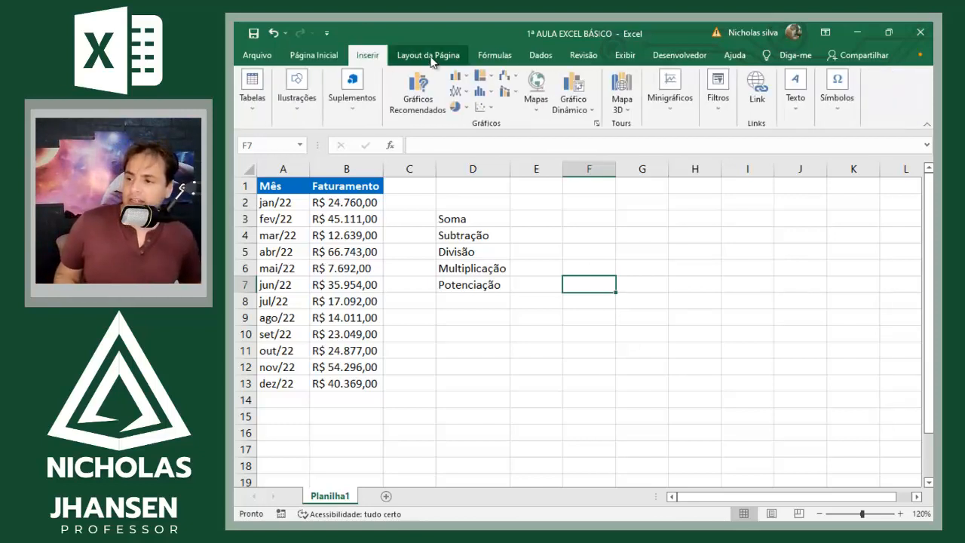
{"action": "left_click", "coordinate": [432, 61]}
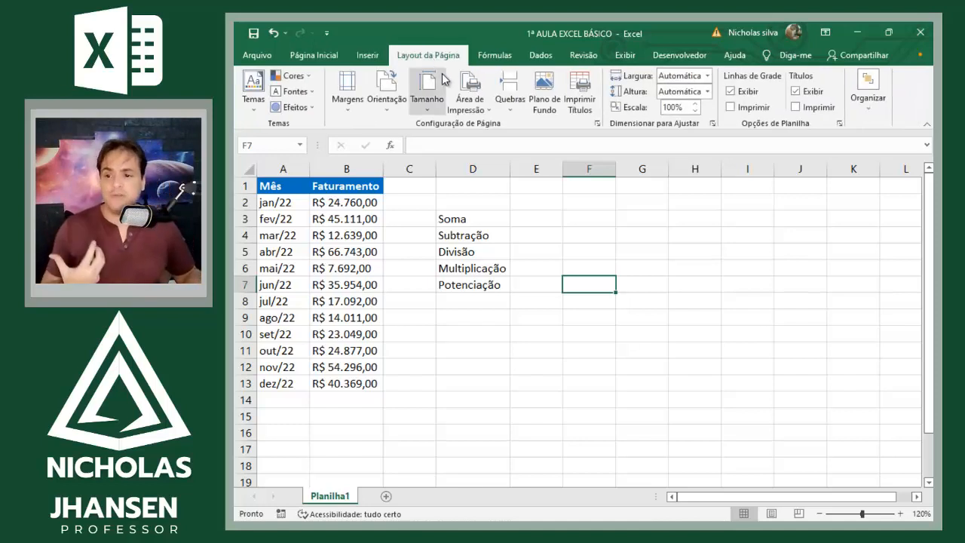
{"action": "left_click", "coordinate": [499, 58]}
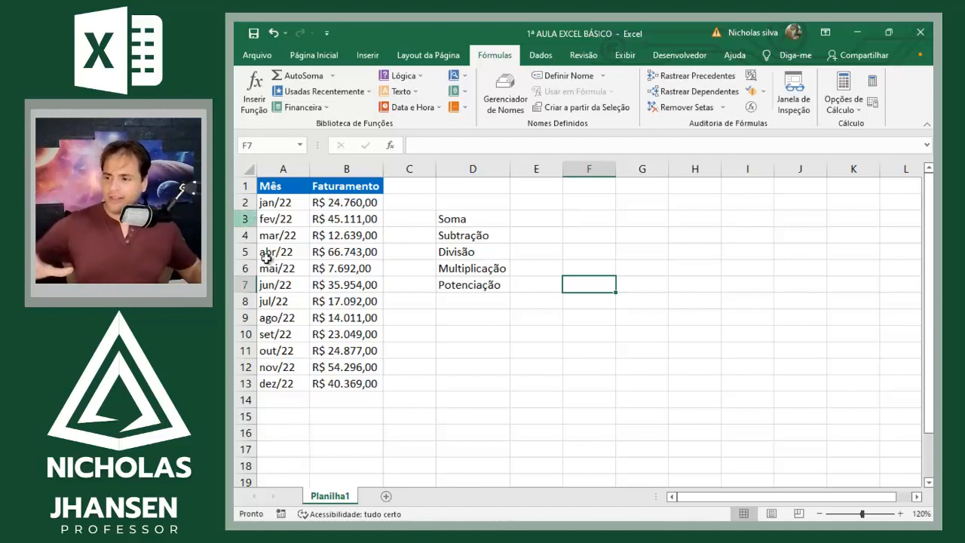
{"action": "left_click_drag", "start_coordinate": [287, 317], "coordinate": [571, 330]}
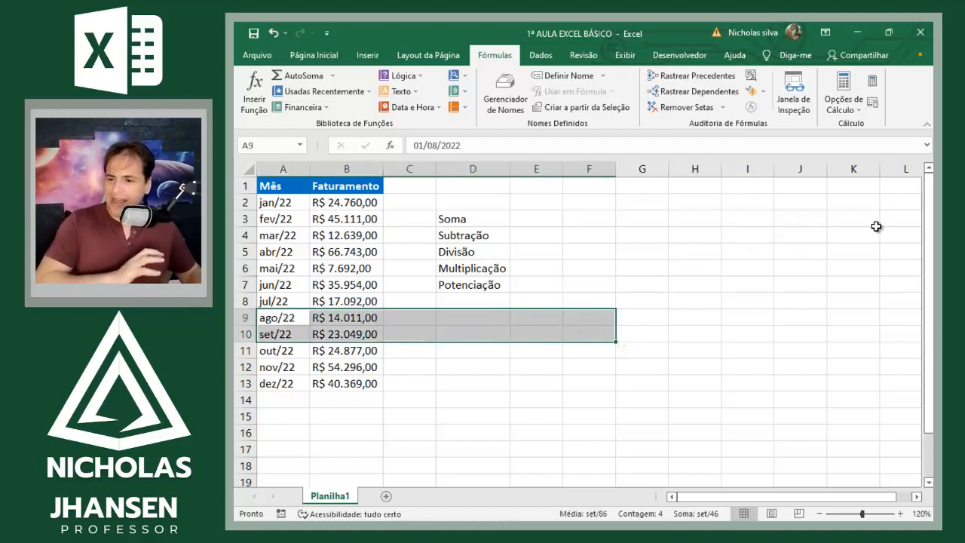
{"action": "left_click_drag", "start_coordinate": [883, 217], "coordinate": [285, 383]}
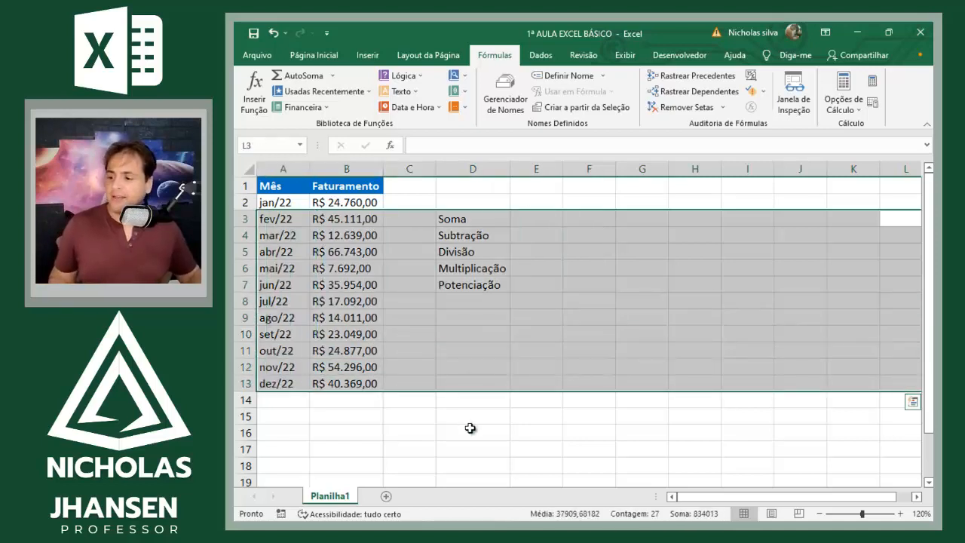
{"action": "left_click", "coordinate": [422, 482]}
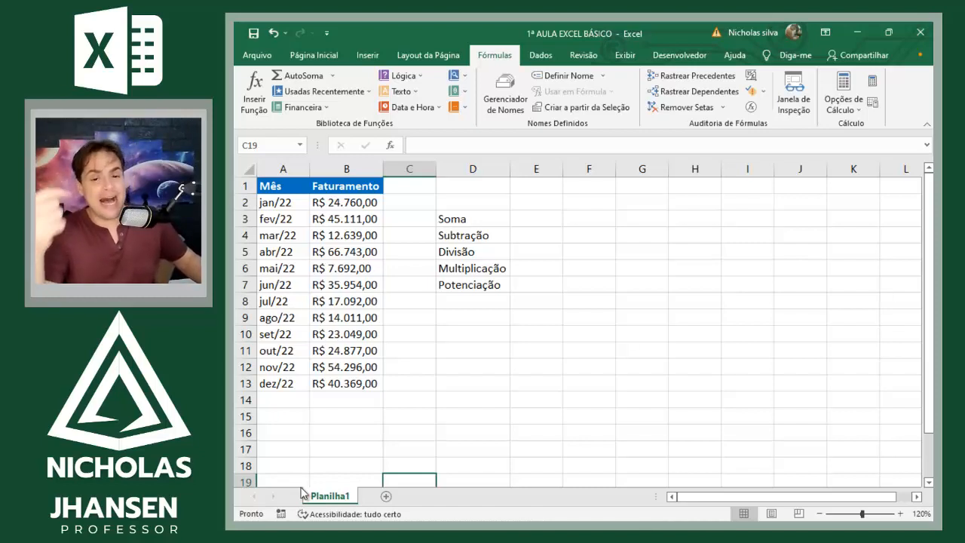
Step: Rename the Planilha1 sheet as Aula2
{"action": "right_click", "coordinate": [349, 498]}
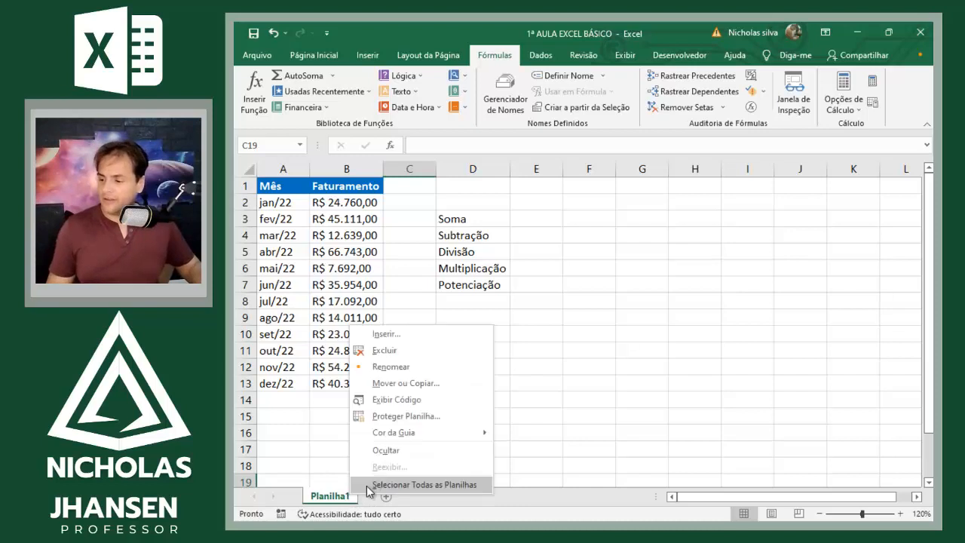
{"action": "left_click", "coordinate": [421, 367]}
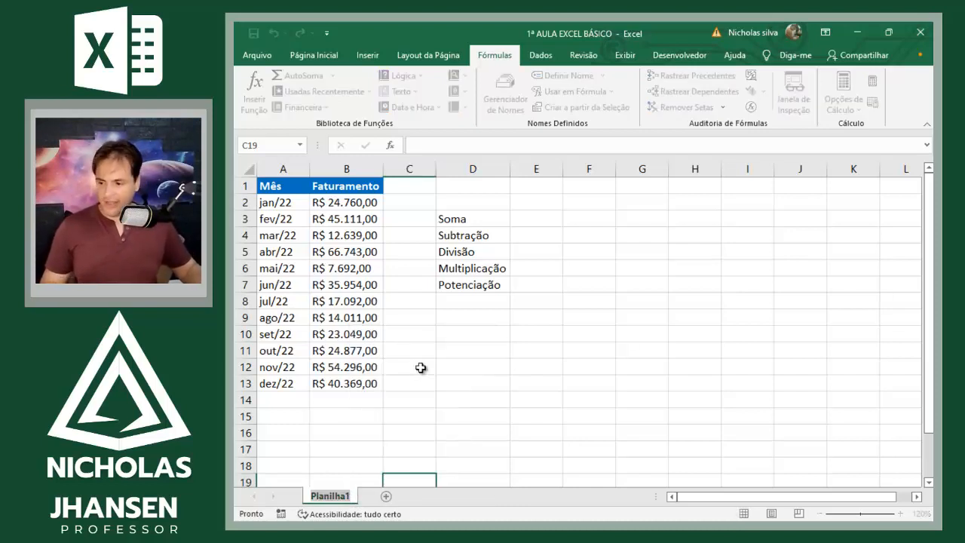
{"action": "type", "text": "AUla"}
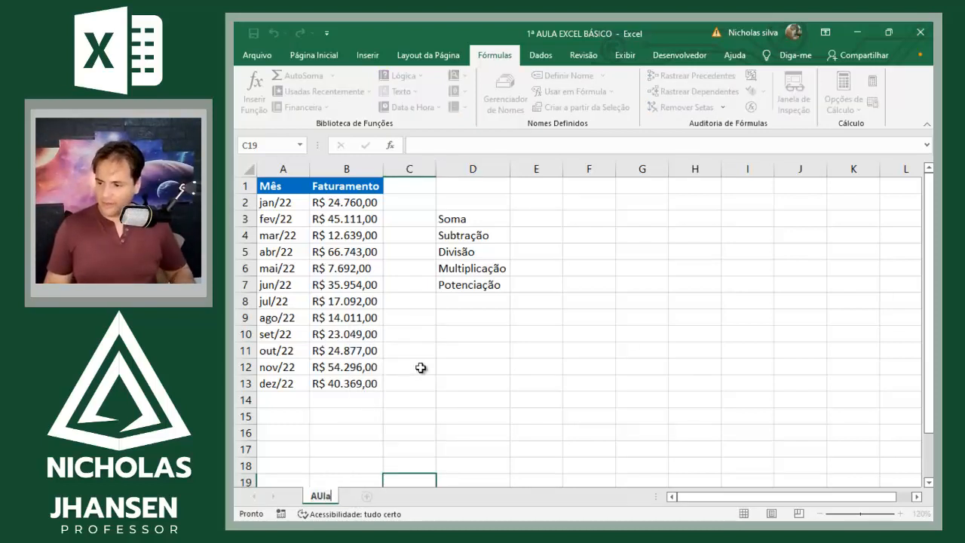
{"action": "key", "text": "BackSpace"}
{"action": "key", "text": "BackSpace"}
{"action": "key", "text": "BackSpace"}
{"action": "type", "text": "ula2"}
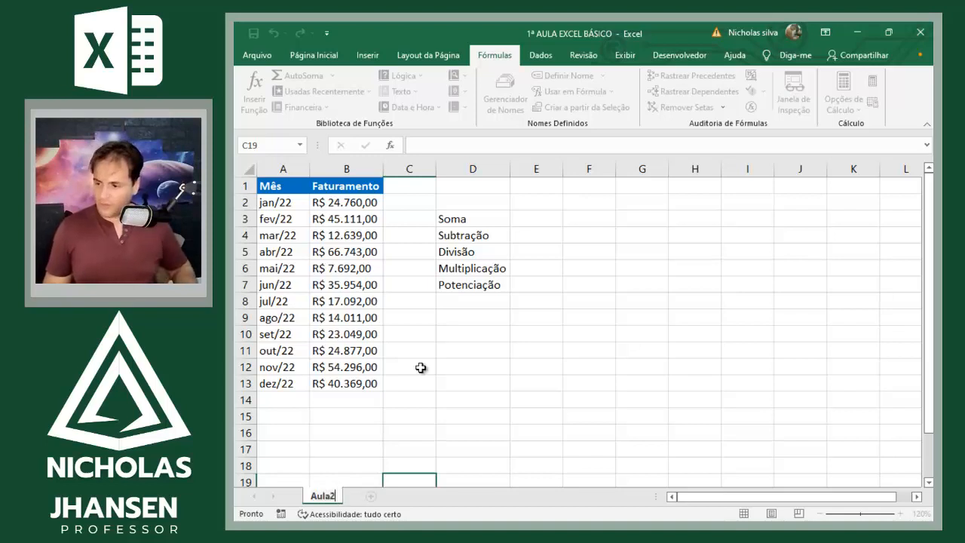
{"action": "key", "text": "Return"}
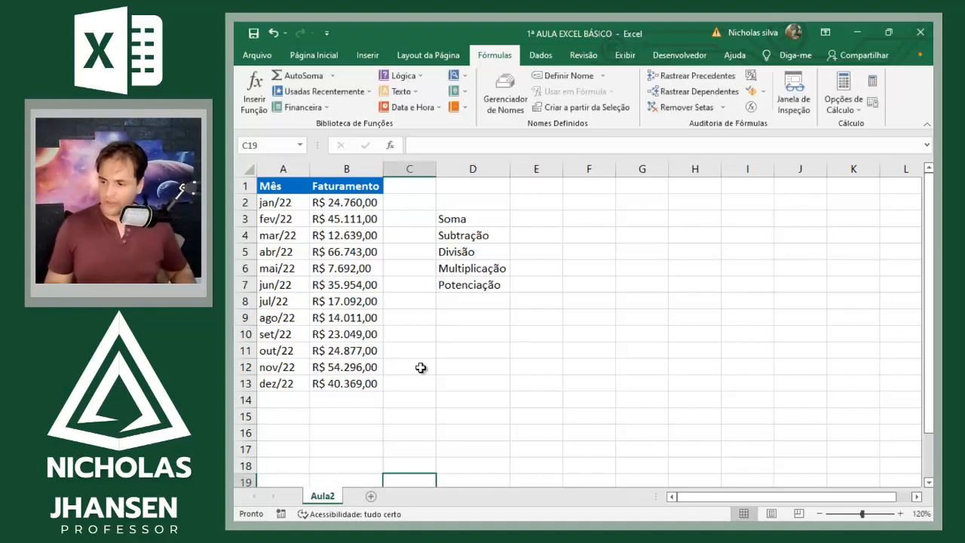
Step: Add four new blank worksheets after the Aula2 sheet
{"action": "left_click", "coordinate": [371, 497]}
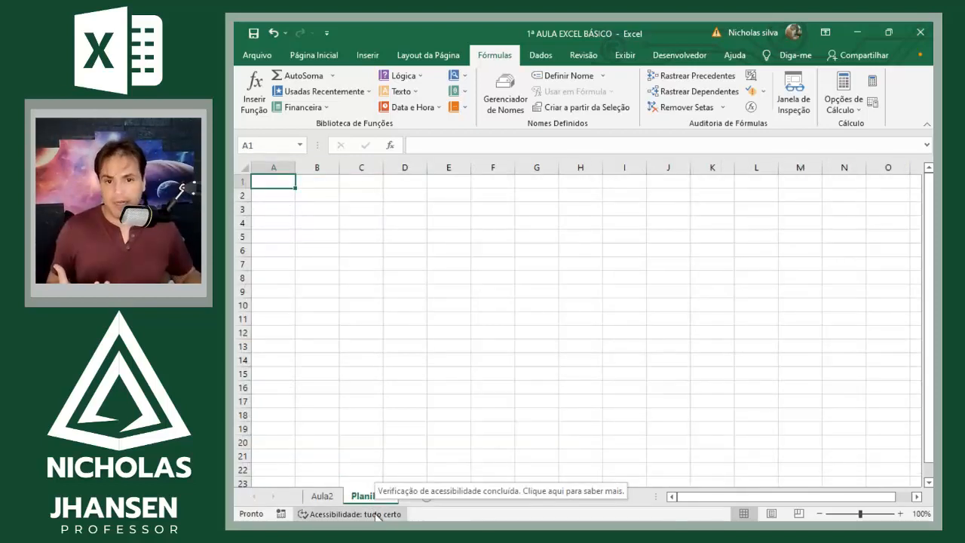
{"action": "left_click", "coordinate": [425, 496]}
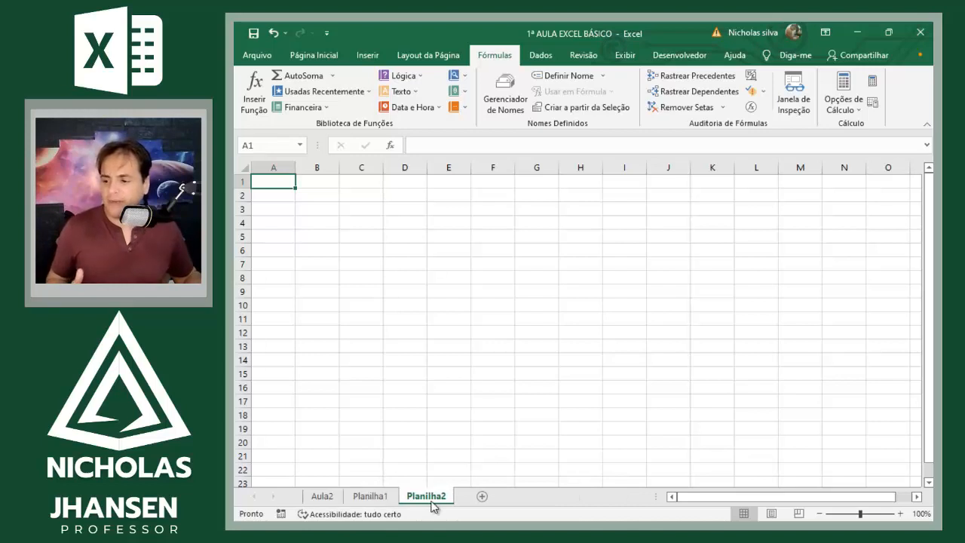
{"action": "left_click", "coordinate": [483, 498]}
{"action": "left_click", "coordinate": [538, 497]}
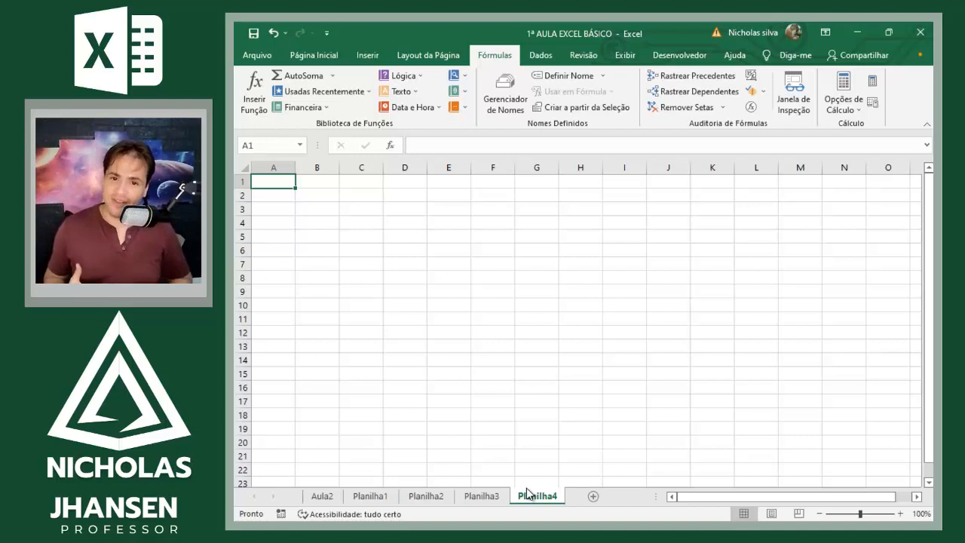
Step: Step back through the worksheets to Aula2, and forward again to Planilha2
{"action": "key", "text": "ctrl+Page_Up"}
{"action": "key", "text": "ctrl+Page_Up"}
{"action": "key", "text": "ctrl+Page_Up"}
{"action": "key", "text": "ctrl+Page_Up"}
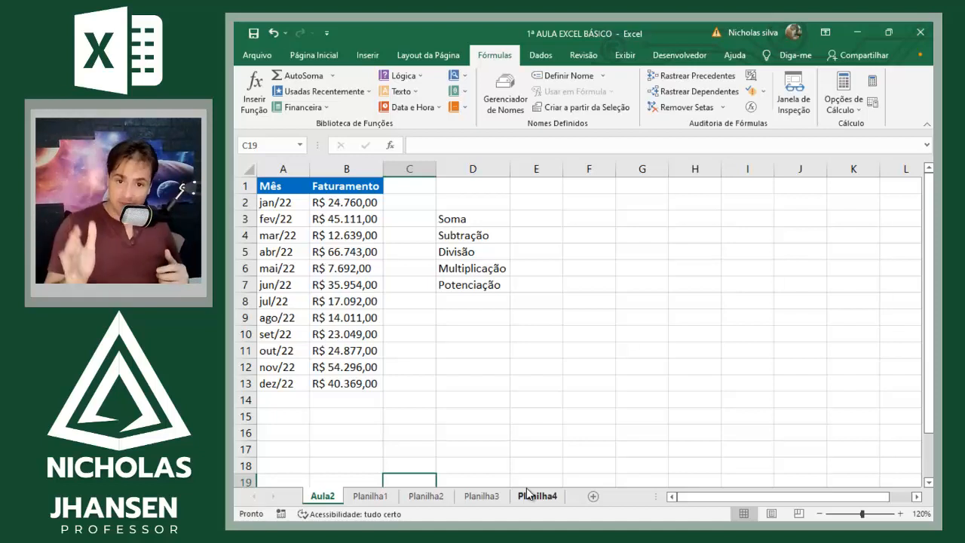
{"action": "key", "text": "ctrl+Page_Down"}
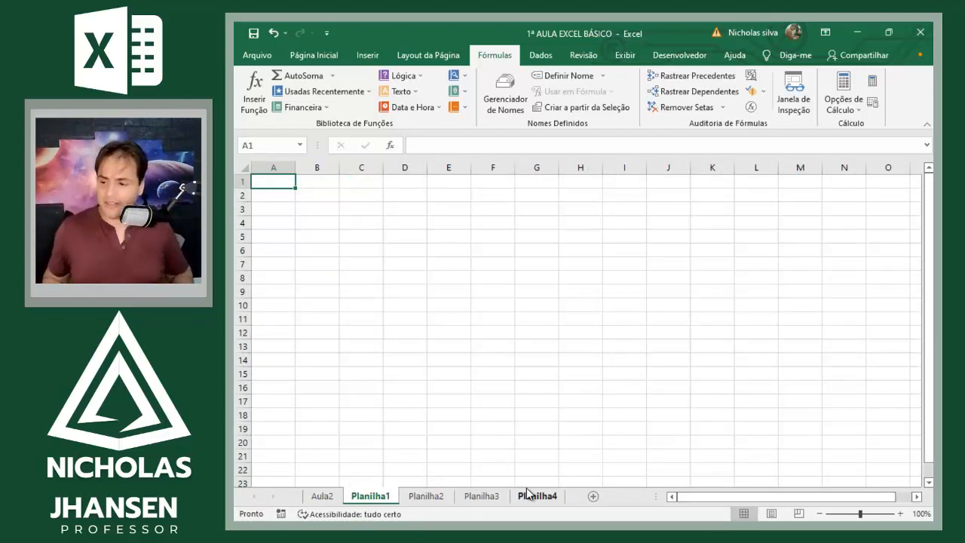
{"action": "key", "text": "ctrl+Page_Down"}
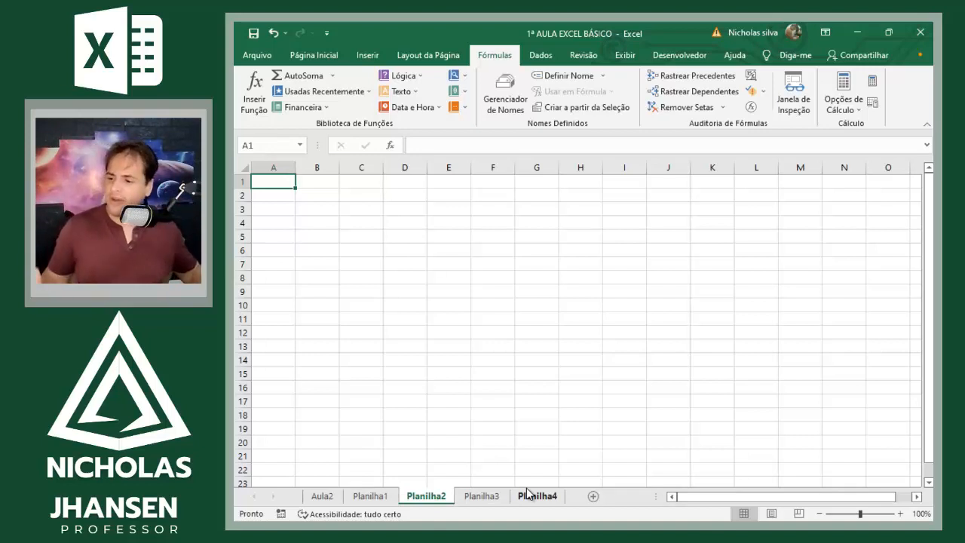
Step: Delete the Planilha2 worksheet, and rename the Planilha3 worksheet with the instructor's second name
{"action": "right_click", "coordinate": [430, 504]}
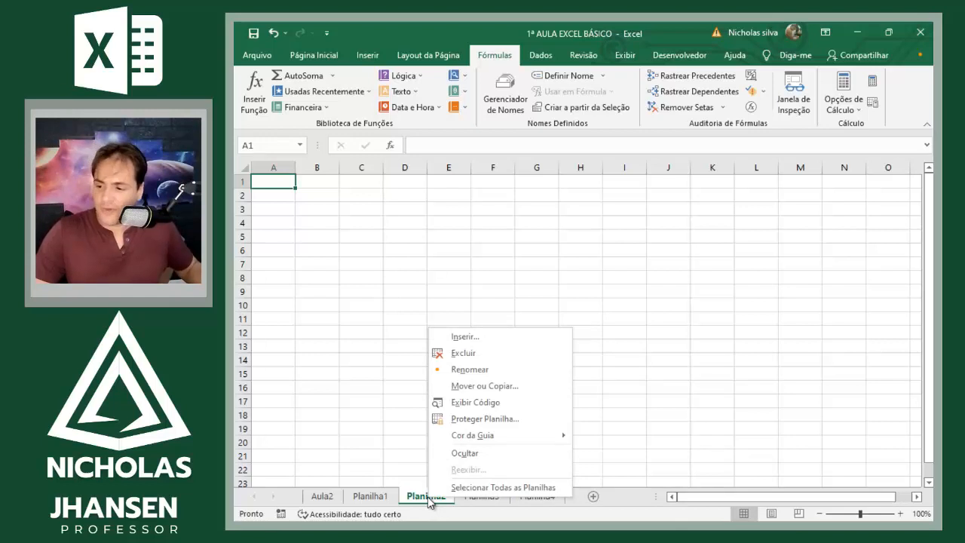
{"action": "left_click", "coordinate": [485, 356]}
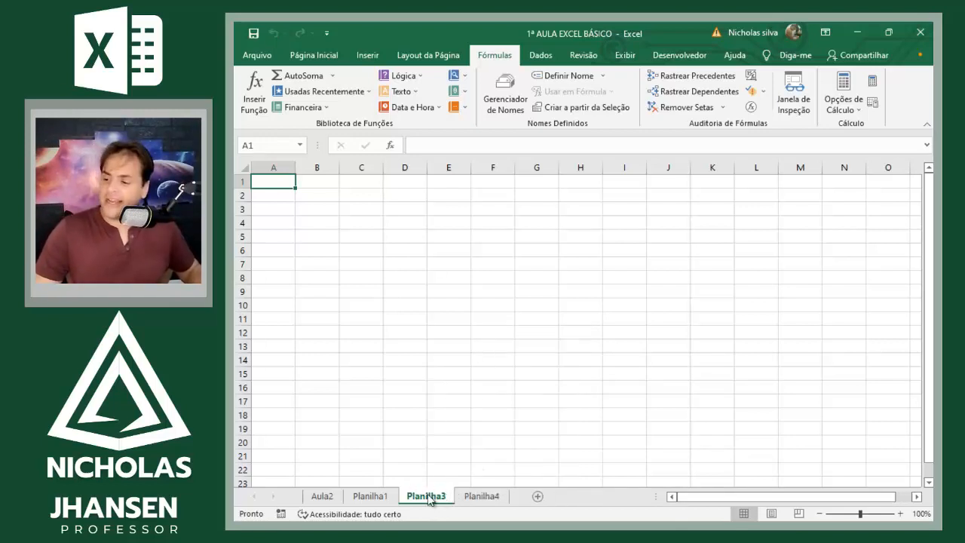
{"action": "right_click", "coordinate": [427, 496]}
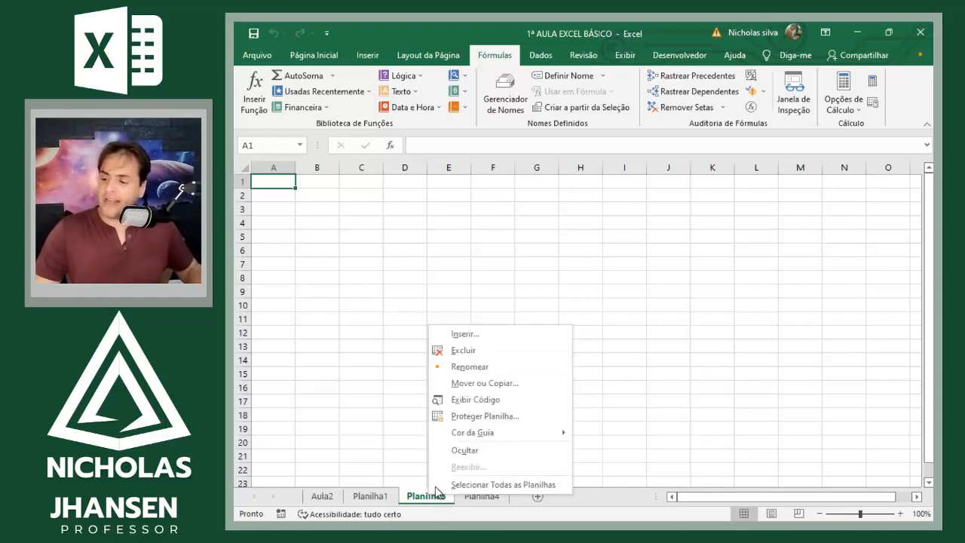
{"action": "left_click", "coordinate": [483, 367]}
{"action": "type", "text": "Jh"}
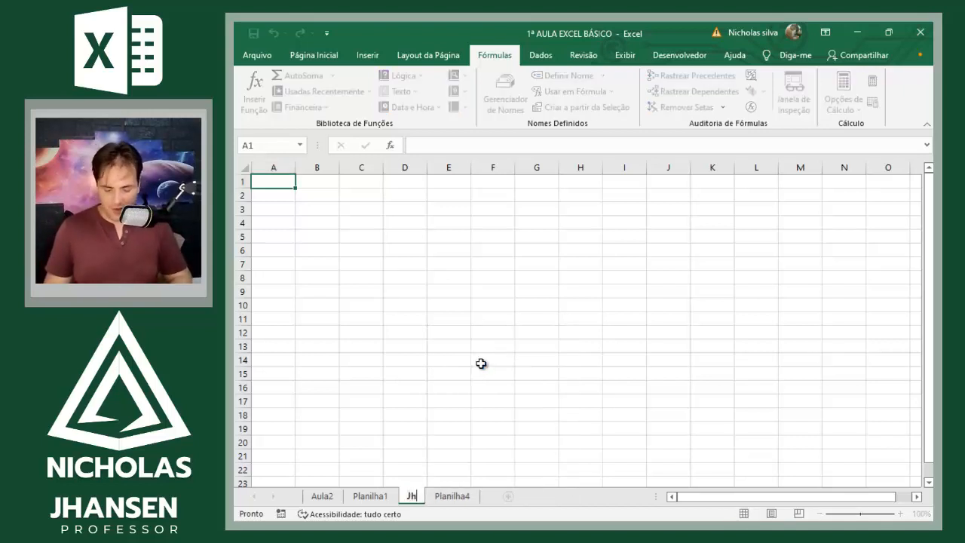
{"action": "type", "text": "ansen"}
{"action": "key", "text": "Return"}
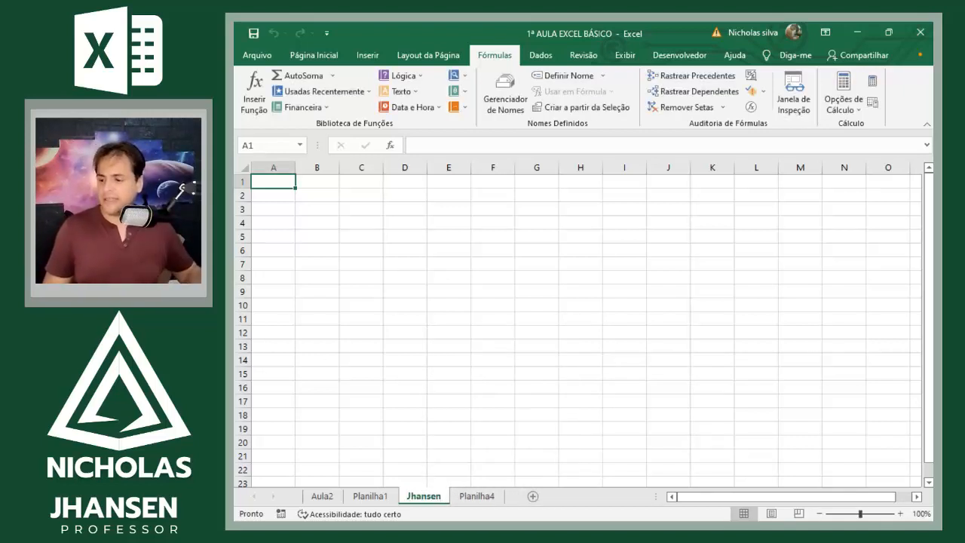
Step: Rename the Planilha1 worksheet with the instructor's first name
{"action": "left_click", "coordinate": [369, 496]}
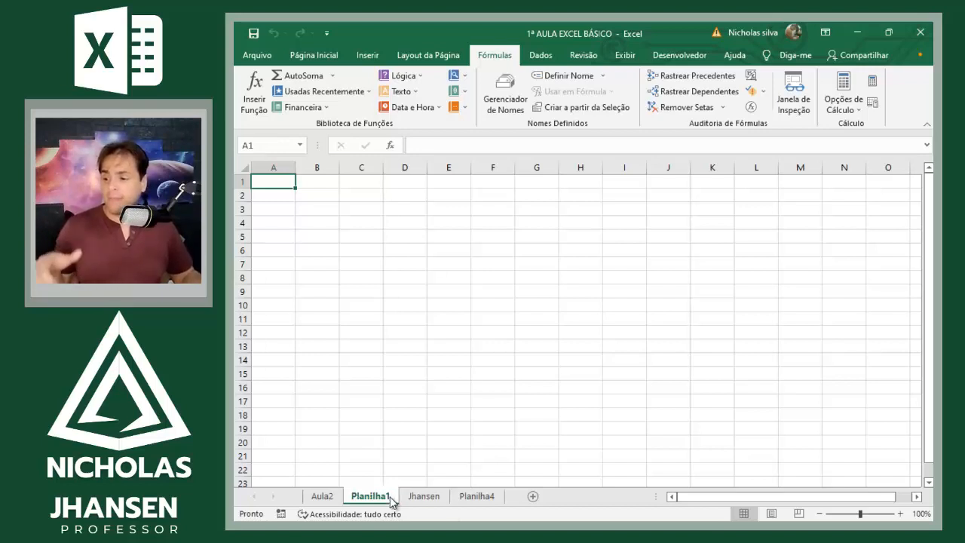
{"action": "right_click", "coordinate": [391, 497]}
{"action": "left_click", "coordinate": [434, 369]}
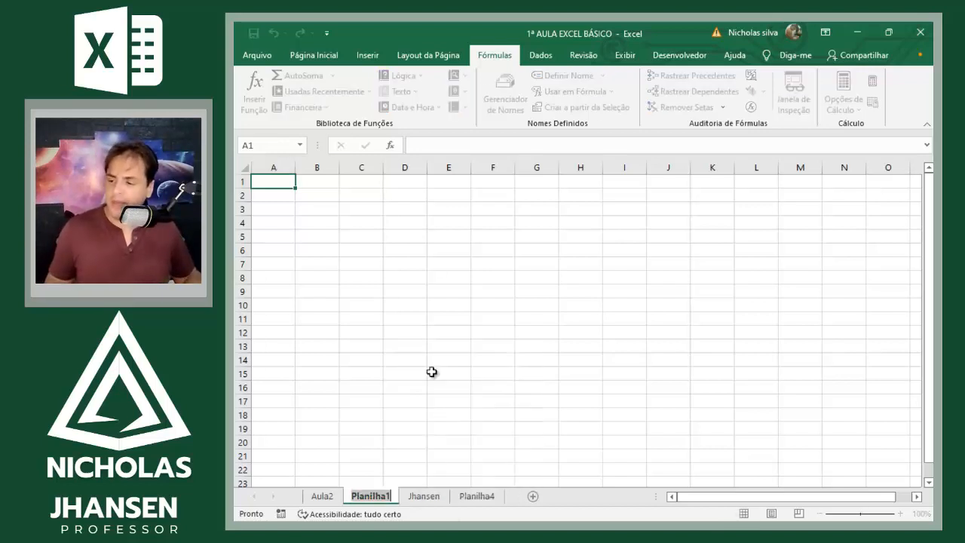
{"action": "type", "text": "NIcholas"}
{"action": "key", "text": "Return"}
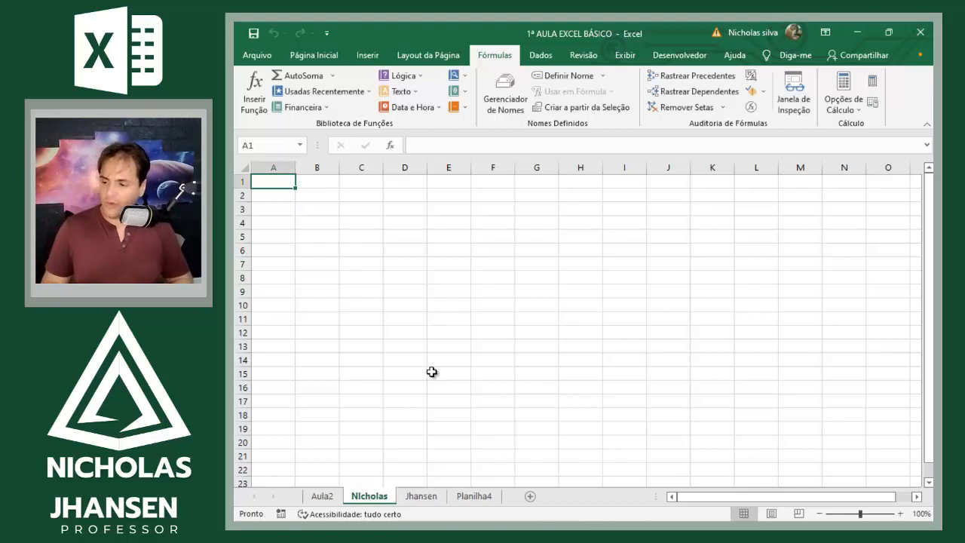
Step: Rename the Planilha4 worksheet as Senha
{"action": "left_click", "coordinate": [488, 497]}
{"action": "right_click", "coordinate": [489, 497]}
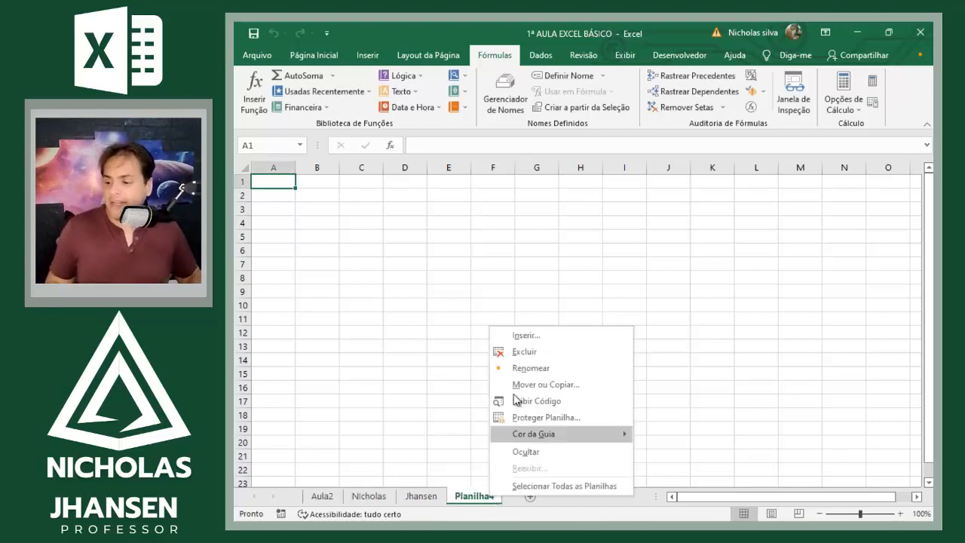
{"action": "left_click", "coordinate": [530, 370]}
{"action": "type", "text": "S"}
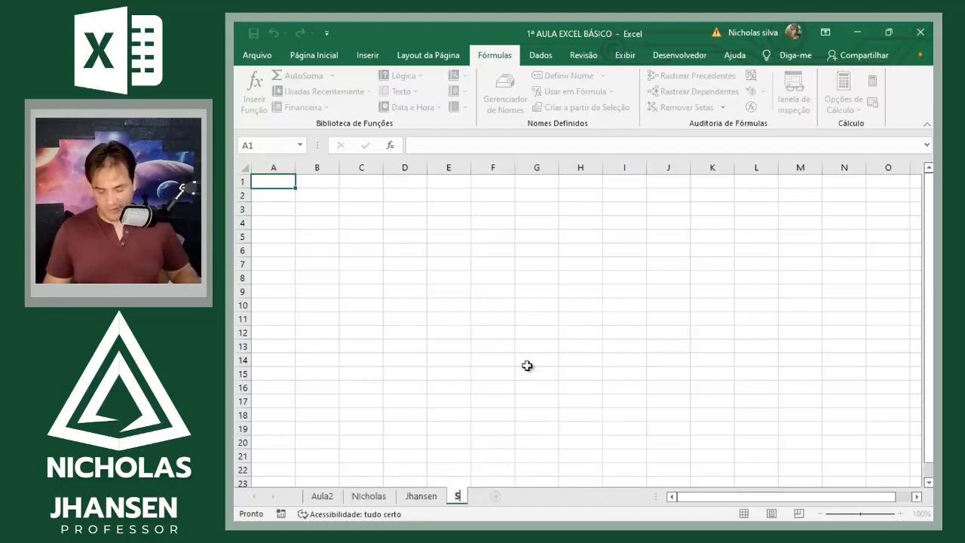
{"action": "type", "text": "enha"}
{"action": "key", "text": "Return"}
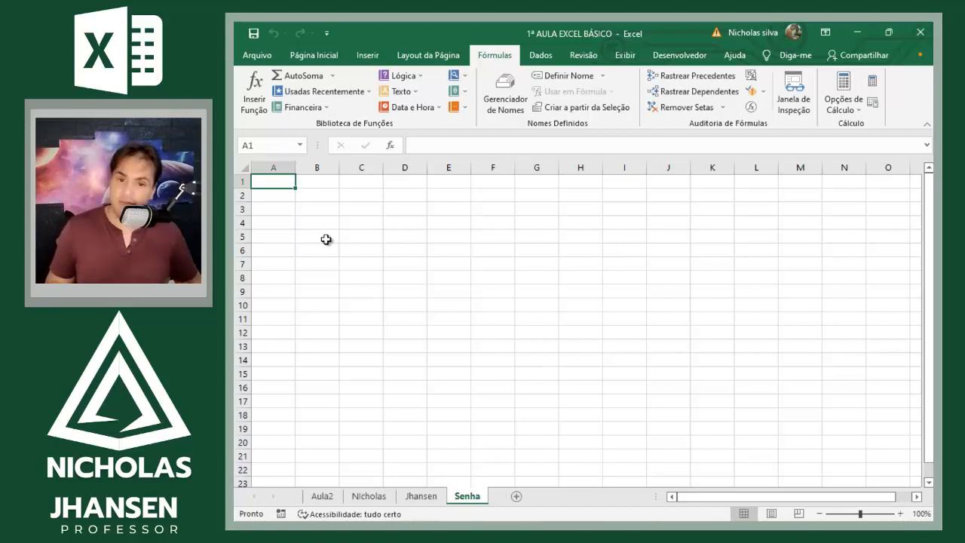
Step: On the Senha sheet, enter the label "Senha" in D4 and the sample password beside it in E4
{"action": "left_click", "coordinate": [394, 221]}
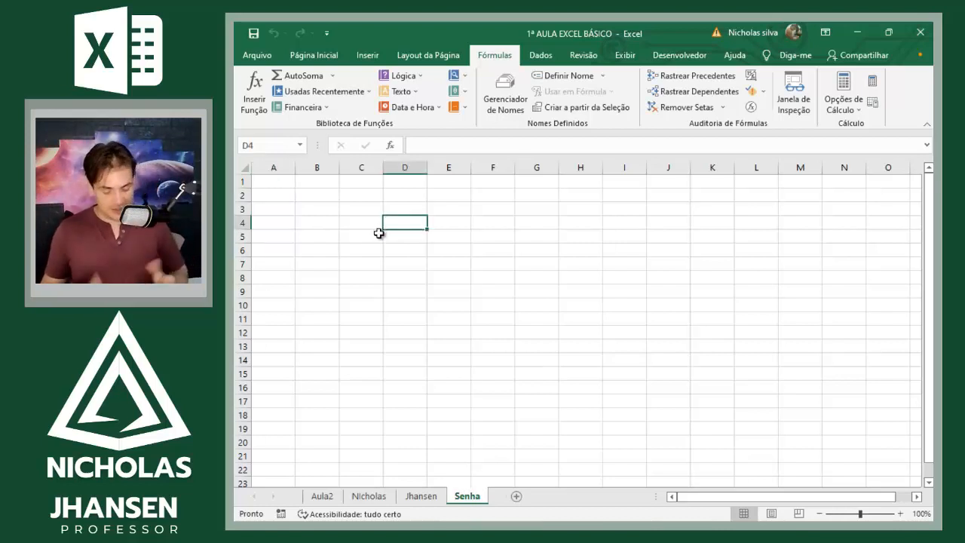
{"action": "type", "text": "Senha"}
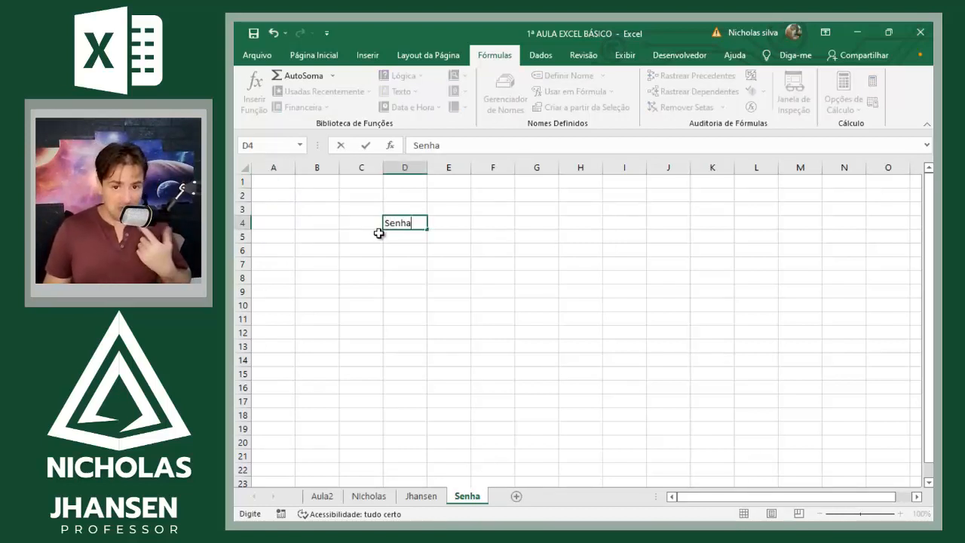
{"action": "key", "text": "Tab"}
{"action": "type", "text": "123456"}
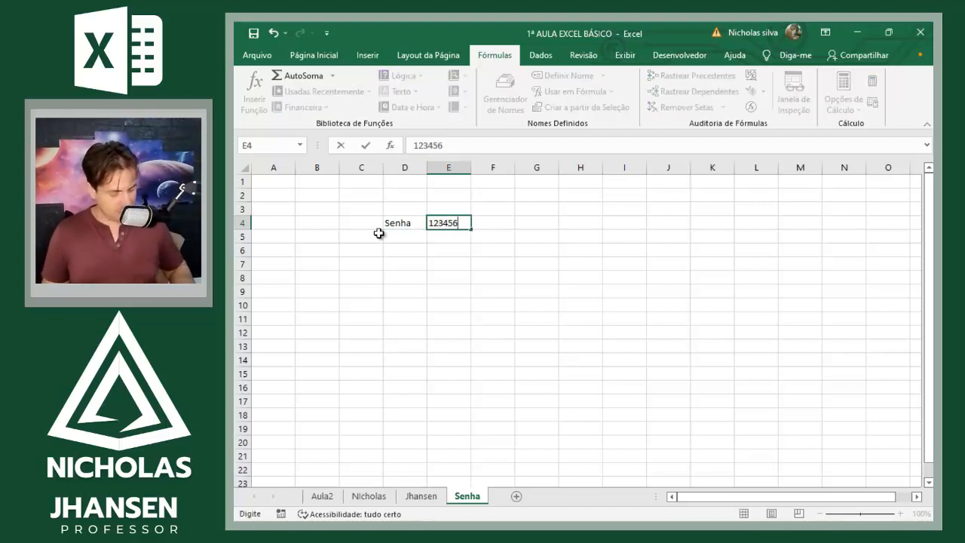
{"action": "key", "text": "Return"}
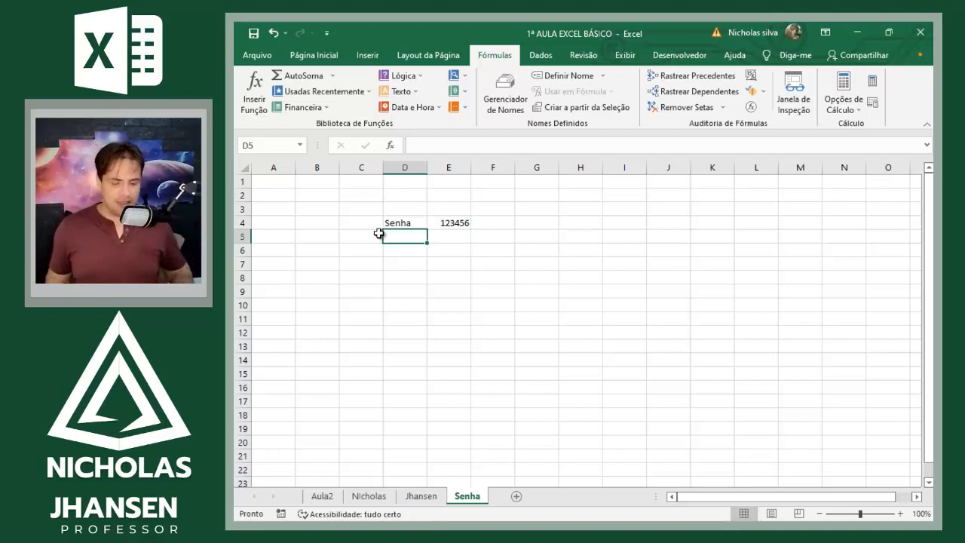
Step: Step back and forth through all the worksheets between Senha and Aula2, finishing on Senha
{"action": "key", "text": "ctrl+Page_Up"}
{"action": "key", "text": "ctrl+Page_Up"}
{"action": "key", "text": "ctrl+Page_Up"}
{"action": "key", "text": "ctrl+Page_Down"}
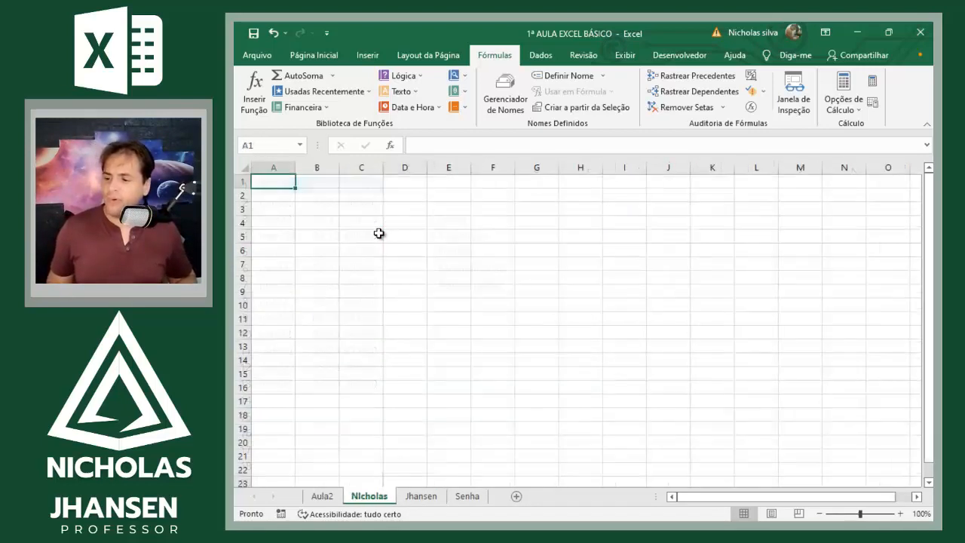
{"action": "key", "text": "ctrl+Page_Down"}
{"action": "key", "text": "ctrl+Page_Down"}
{"action": "key", "text": "ctrl+Page_Up"}
{"action": "key", "text": "ctrl+Page_Up"}
{"action": "key", "text": "ctrl+Page_Up"}
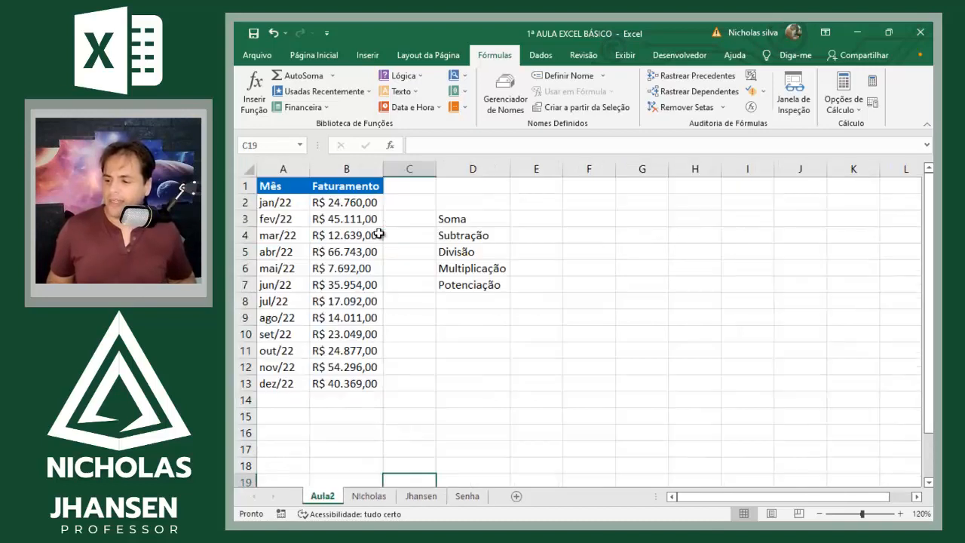
{"action": "key", "text": "ctrl+Page_Down"}
{"action": "key", "text": "ctrl+Page_Down"}
{"action": "key", "text": "ctrl+Page_Down"}
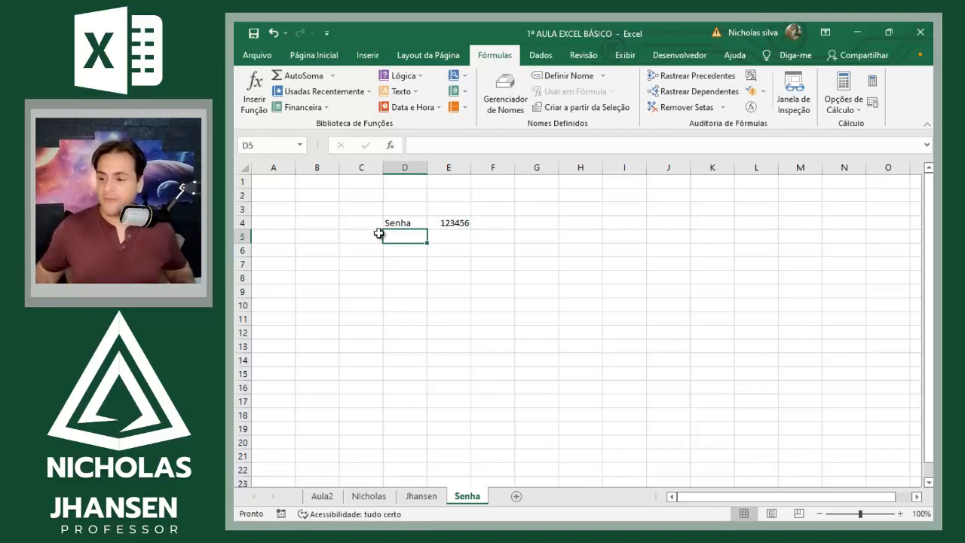
Step: Hide the Senha worksheet
{"action": "right_click", "coordinate": [475, 497]}
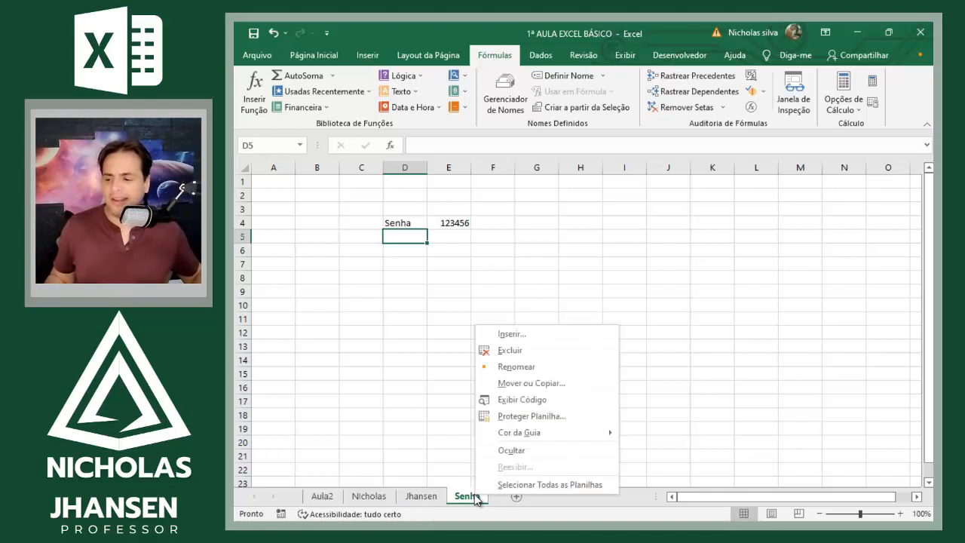
{"action": "left_click", "coordinate": [534, 452]}
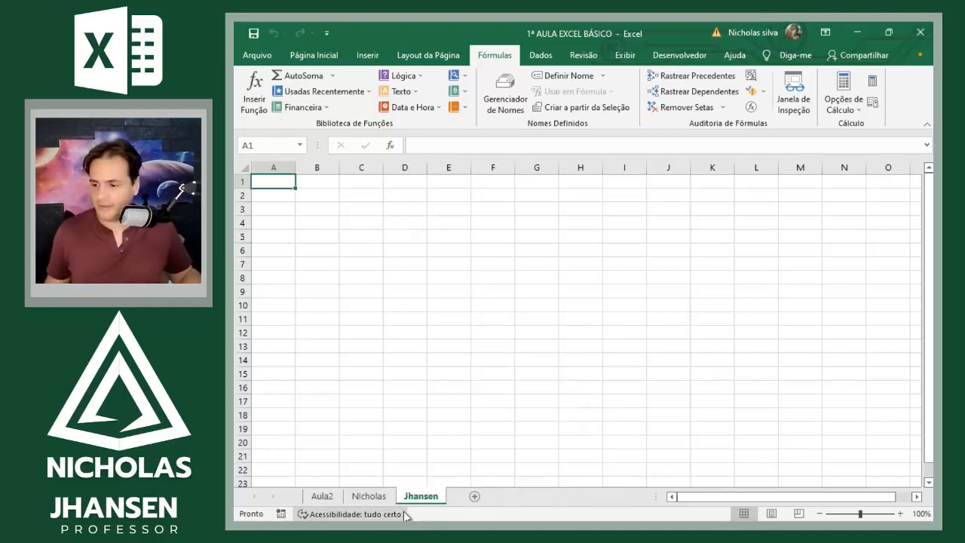
Step: Enter "teste" in D7 of the worksheet with the instructor's second name, and hide that worksheet
{"action": "left_click", "coordinate": [423, 265]}
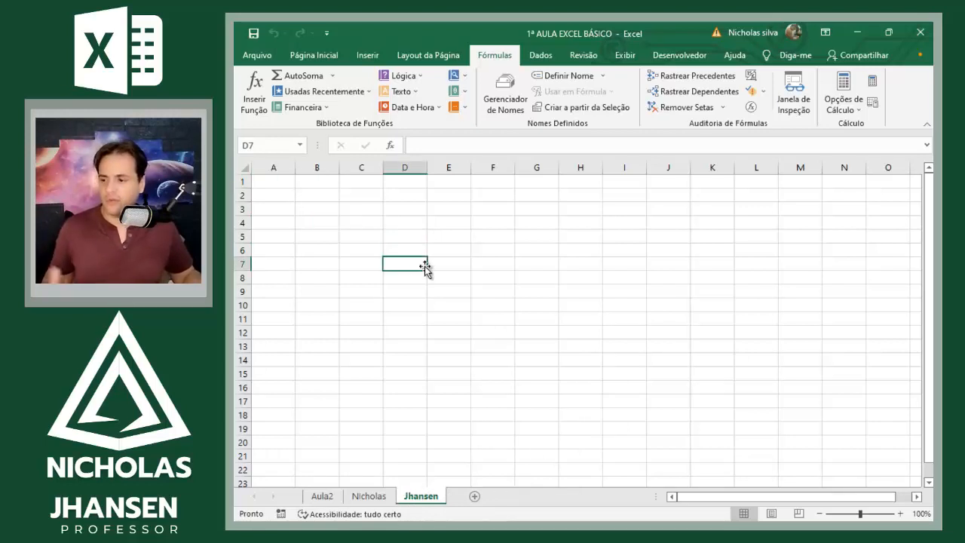
{"action": "type", "text": "teste"}
{"action": "key", "text": "Return"}
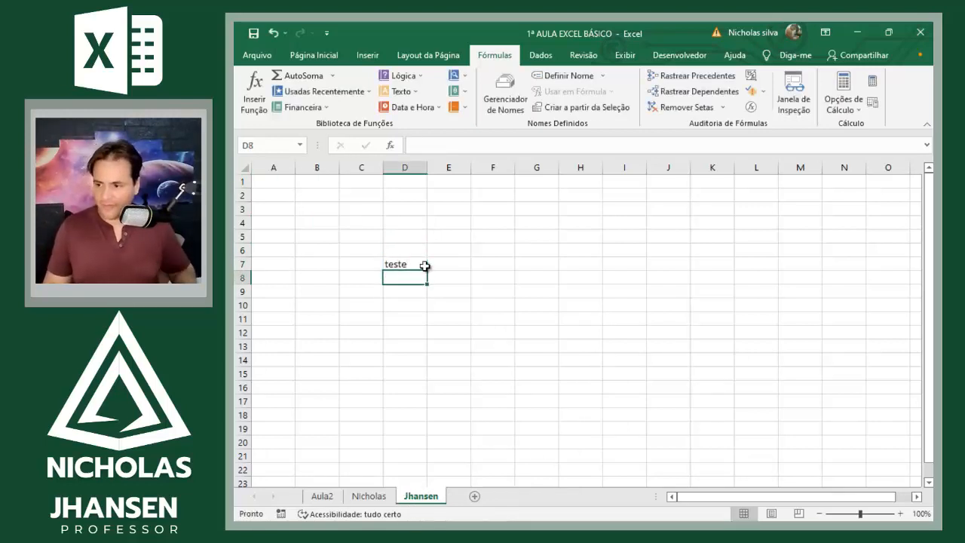
{"action": "right_click", "coordinate": [428, 495]}
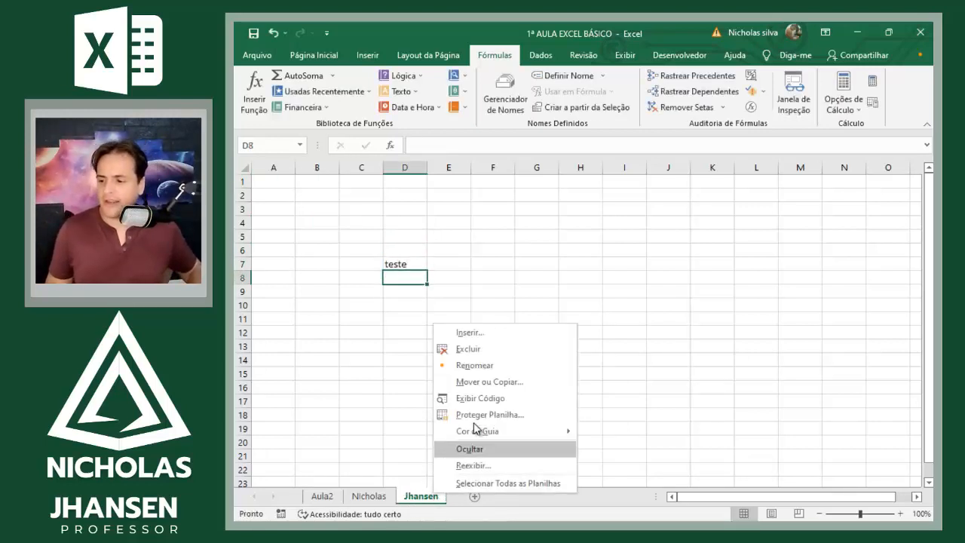
{"action": "left_click", "coordinate": [512, 445]}
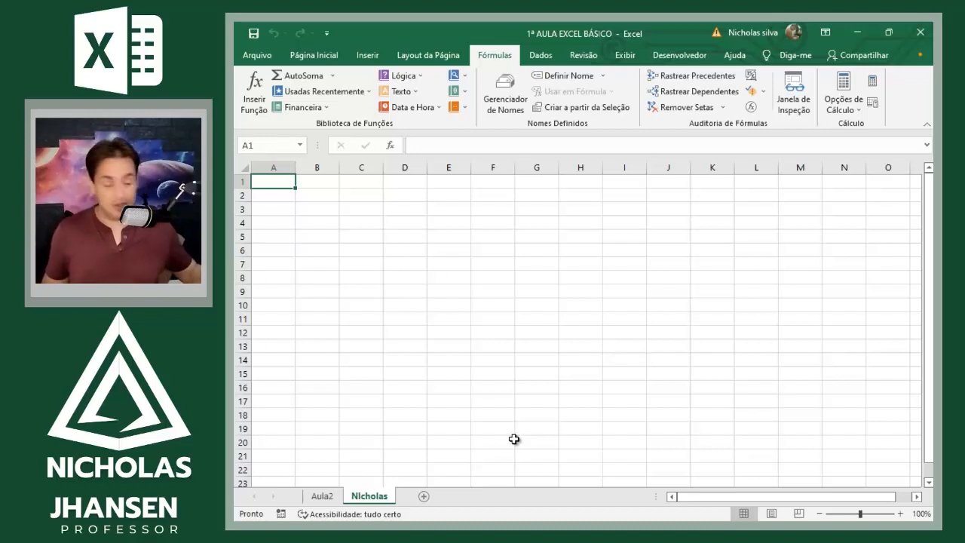
Step: Unhide the worksheet with the instructor's second name, leaving Senha hidden
{"action": "right_click", "coordinate": [366, 497]}
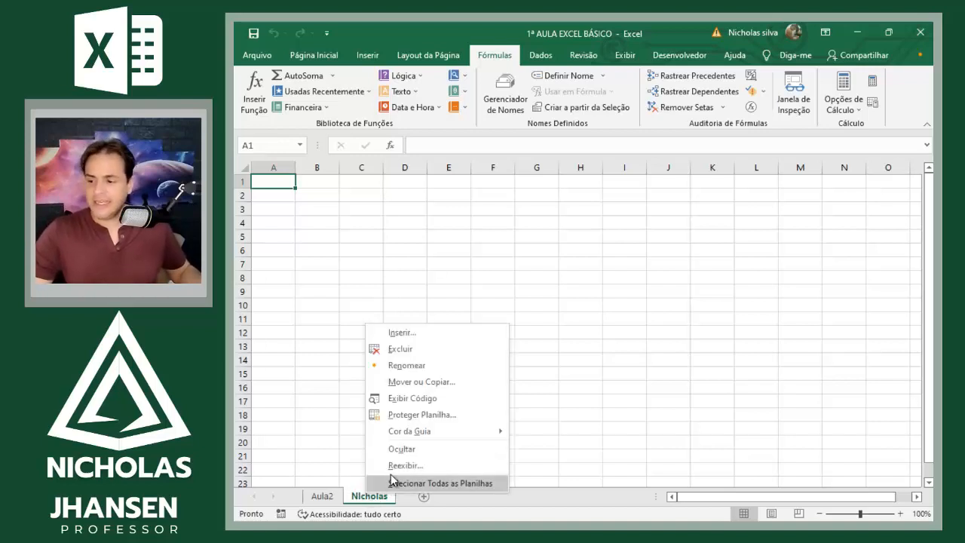
{"action": "left_click", "coordinate": [393, 465]}
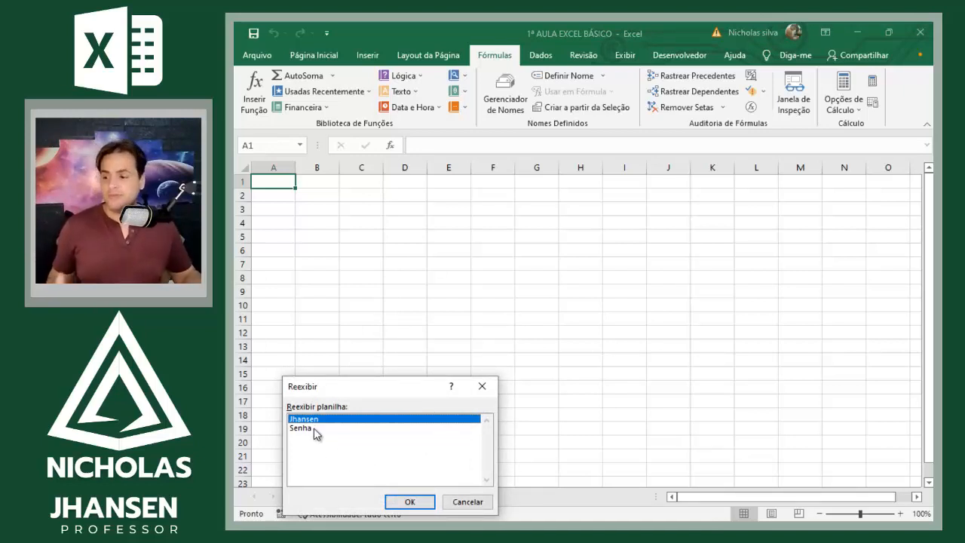
{"action": "left_click", "coordinate": [410, 502]}
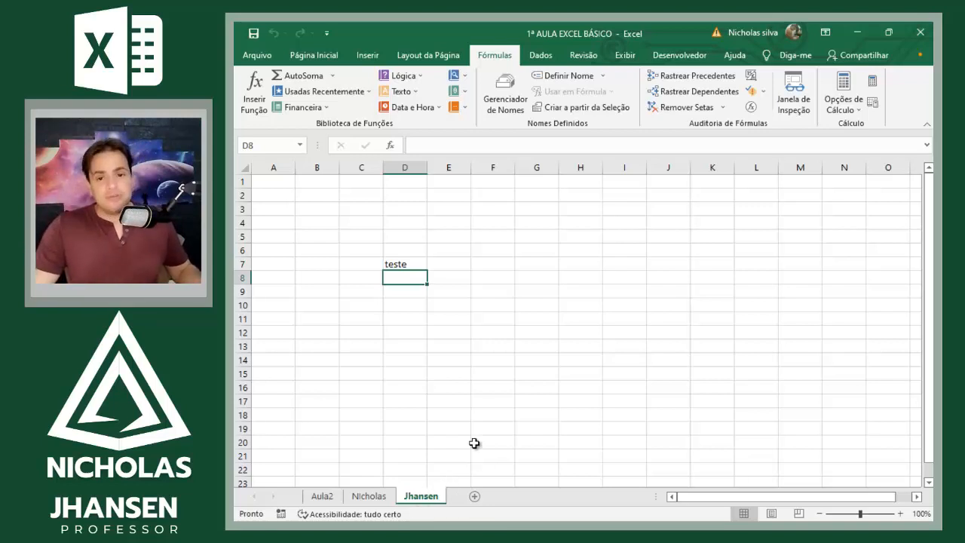
Step: Delete the worksheet with the instructor's first name, directly after Aula2
{"action": "left_click", "coordinate": [364, 496]}
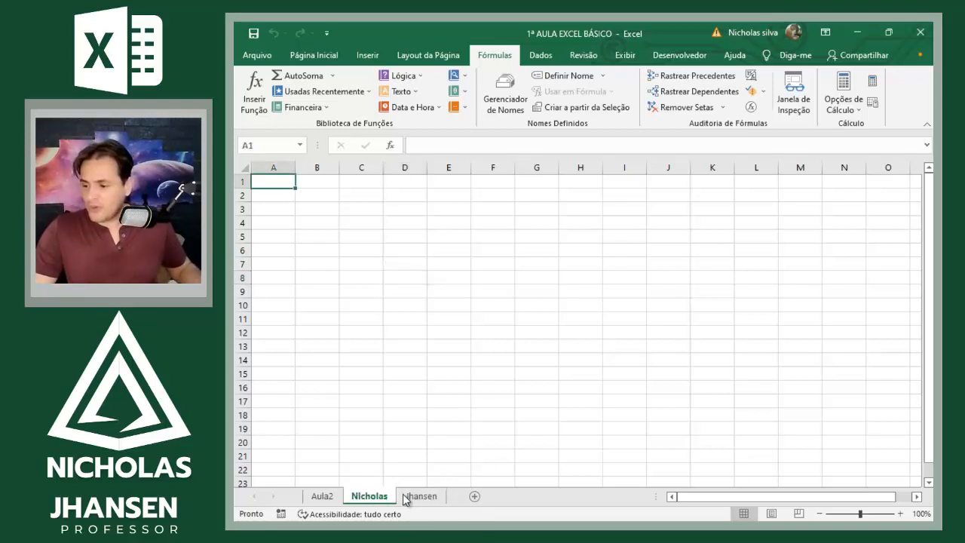
{"action": "right_click", "coordinate": [411, 496]}
{"action": "left_click", "coordinate": [370, 499]}
{"action": "right_click", "coordinate": [370, 498]}
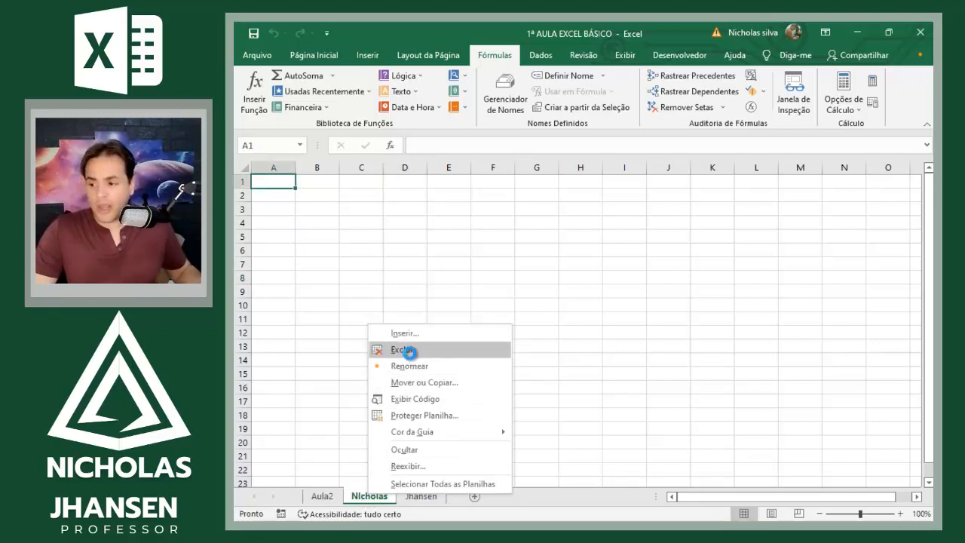
{"action": "left_click", "coordinate": [407, 349]}
{"action": "left_click", "coordinate": [445, 443]}
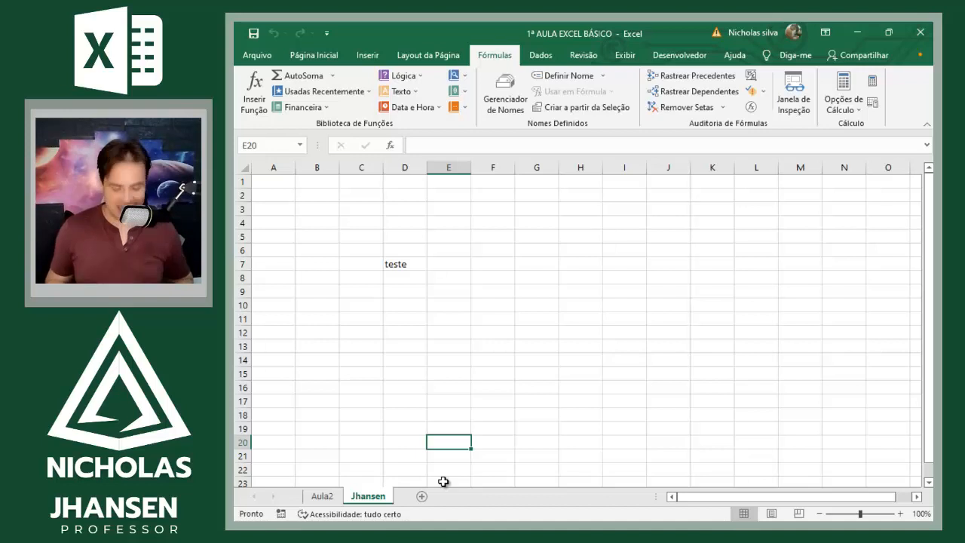
Step: Enter Jan/2022 in cell F3 of the Aula2 worksheet
{"action": "key", "text": "ctrl+Page_Up"}
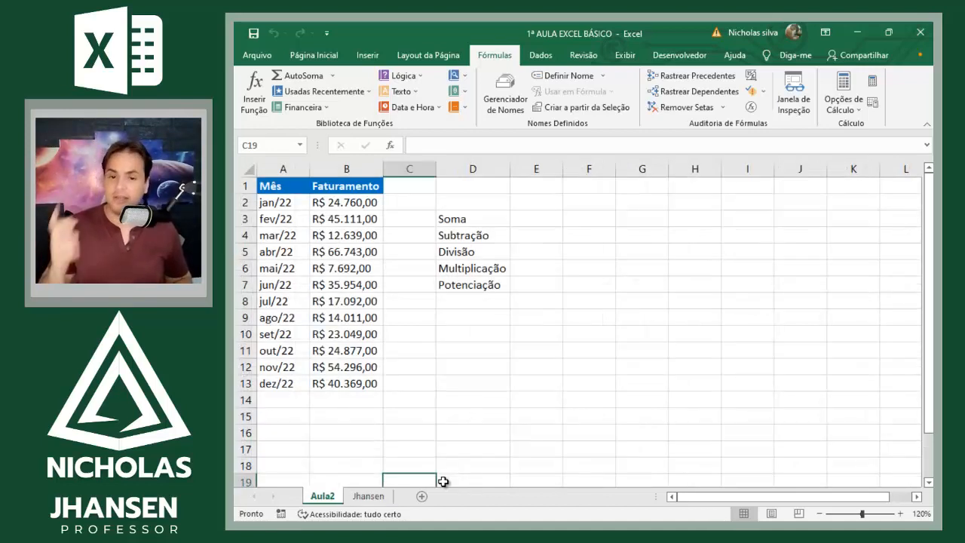
{"action": "key", "text": "Up"}
{"action": "key", "text": "Up"}
{"action": "key", "text": "Up"}
{"action": "key", "text": "Up"}
{"action": "key", "text": "Up"}
{"action": "key", "text": "Up"}
{"action": "key", "text": "Up"}
{"action": "key", "text": "Up"}
{"action": "key", "text": "Up"}
{"action": "key", "text": "Up"}
{"action": "key", "text": "Up"}
{"action": "key", "text": "Up"}
{"action": "key", "text": "Up"}
{"action": "key", "text": "Up"}
{"action": "key", "text": "Up"}
{"action": "key", "text": "Up"}
{"action": "key", "text": "Up"}
{"action": "key", "text": "Right"}
{"action": "key", "text": "Right"}
{"action": "key", "text": "Right"}
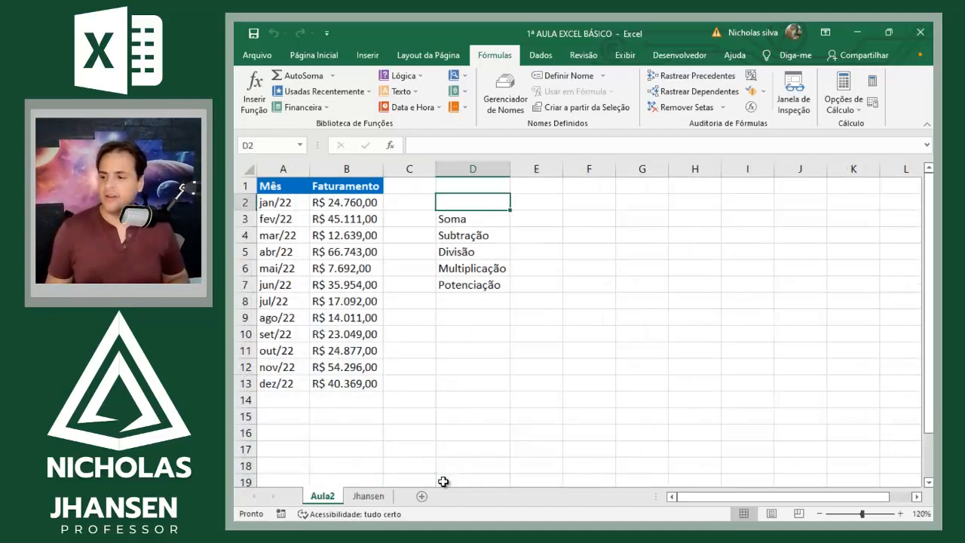
{"action": "key", "text": "Down"}
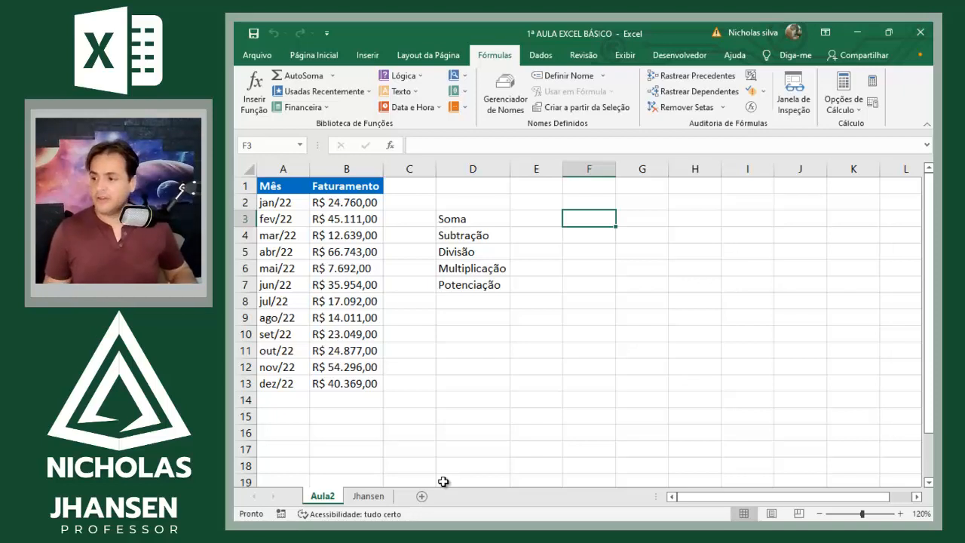
{"action": "type", "text": "01"}
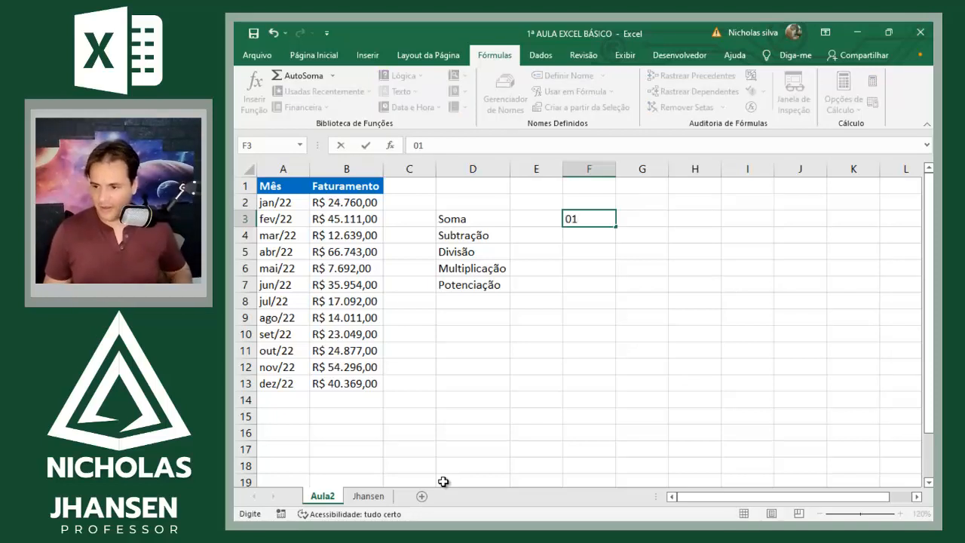
{"action": "key", "text": "BackSpace"}
{"action": "key", "text": "BackSpace"}
{"action": "type", "text": "Jan"}
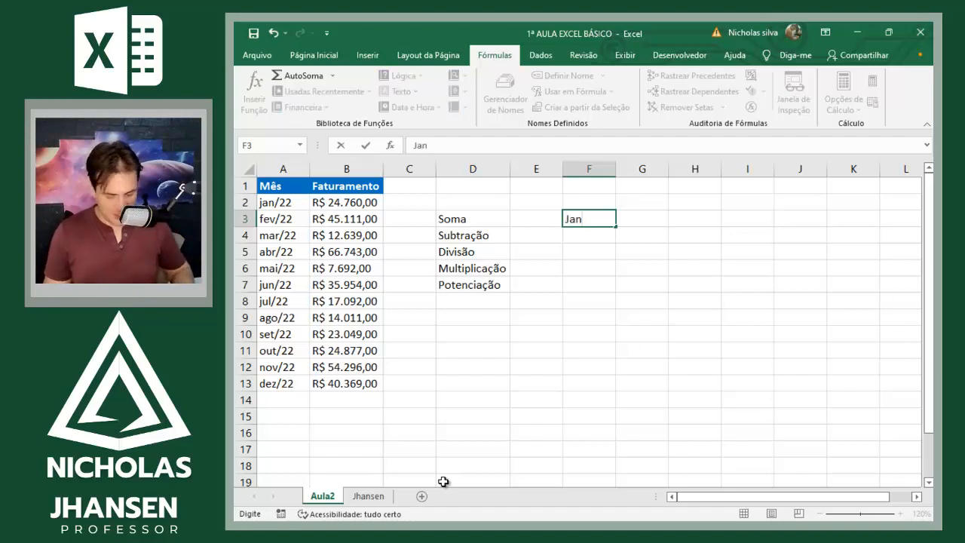
{"action": "type", "text": "/2022"}
{"action": "key", "text": "Return"}
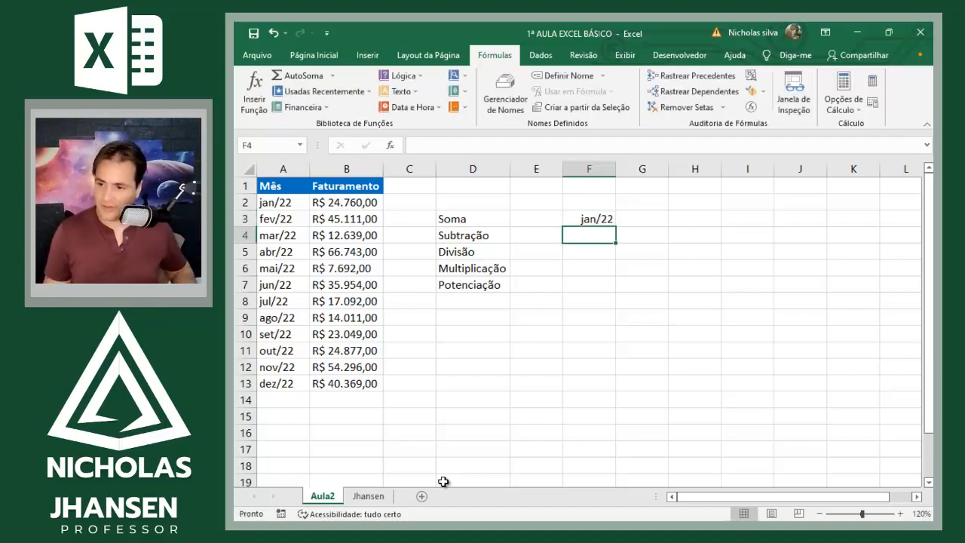
Step: Enter fev/2022 in F4 and autofill the month series down to F15
{"action": "key", "text": "Up"}
{"action": "key", "text": "Down"}
{"action": "type", "text": "fev"}
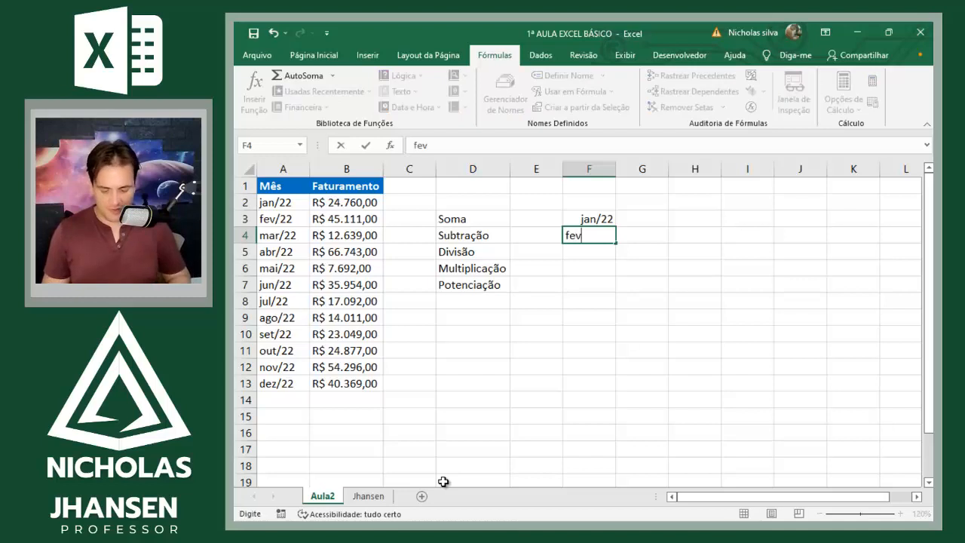
{"action": "type", "text": "/2022"}
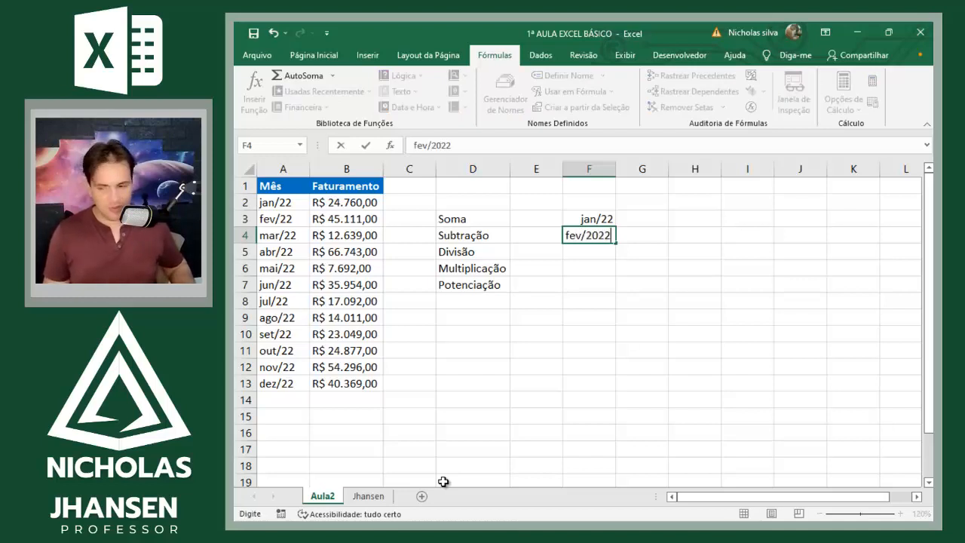
{"action": "key", "text": "Return"}
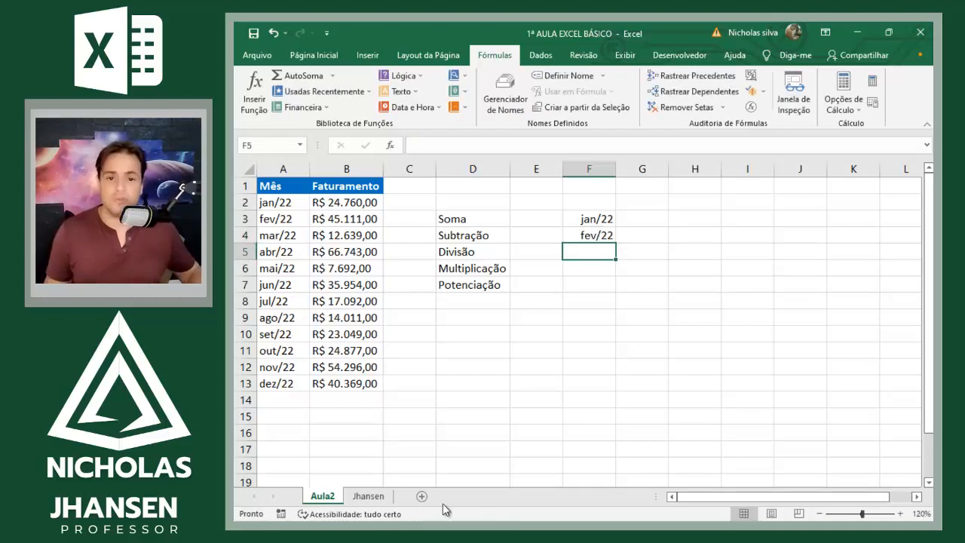
{"action": "left_click", "coordinate": [589, 236]}
{"action": "left_click_drag", "start_coordinate": [616, 244], "coordinate": [616, 244]}
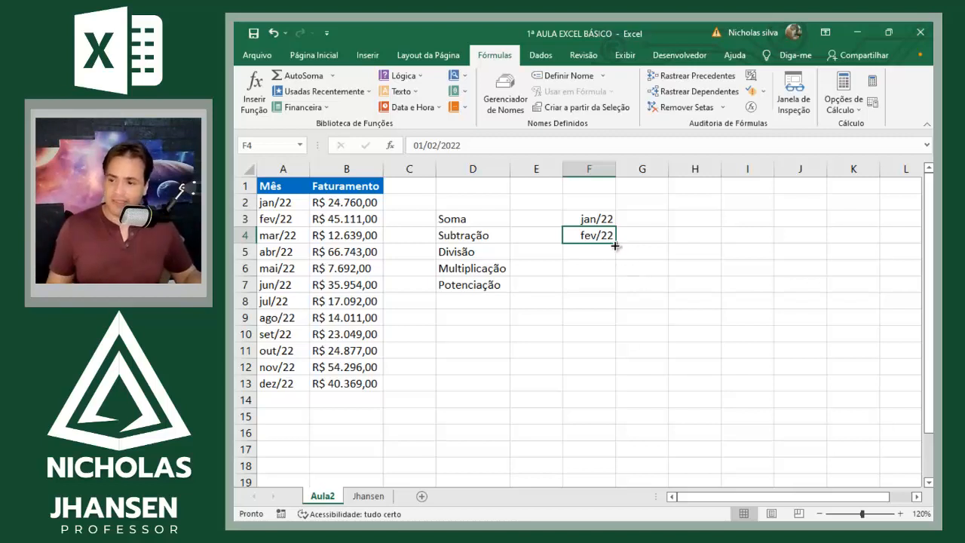
{"action": "left_click_drag", "start_coordinate": [616, 245], "coordinate": [623, 427]}
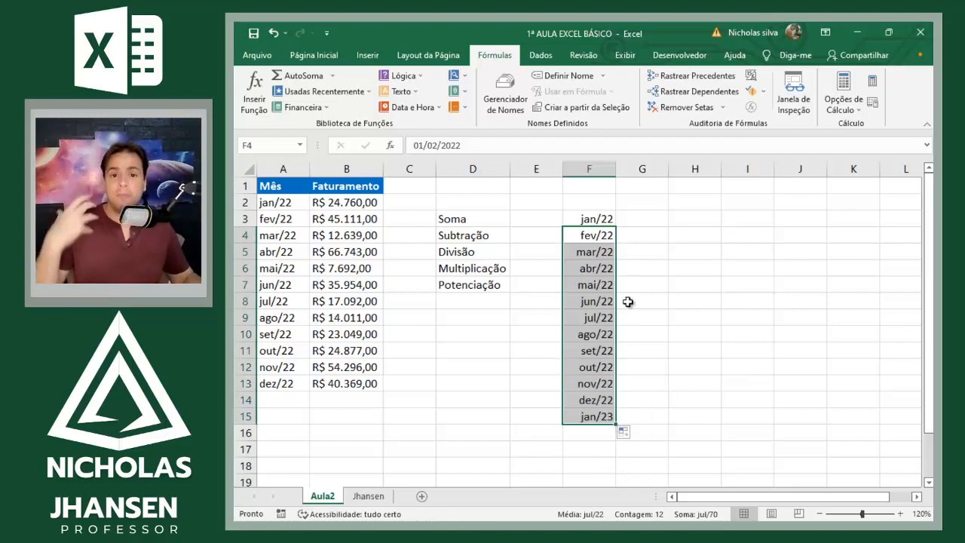
Step: Enter 1 in H3 and 2 in H4 as the start of a number sequence
{"action": "left_click", "coordinate": [645, 224]}
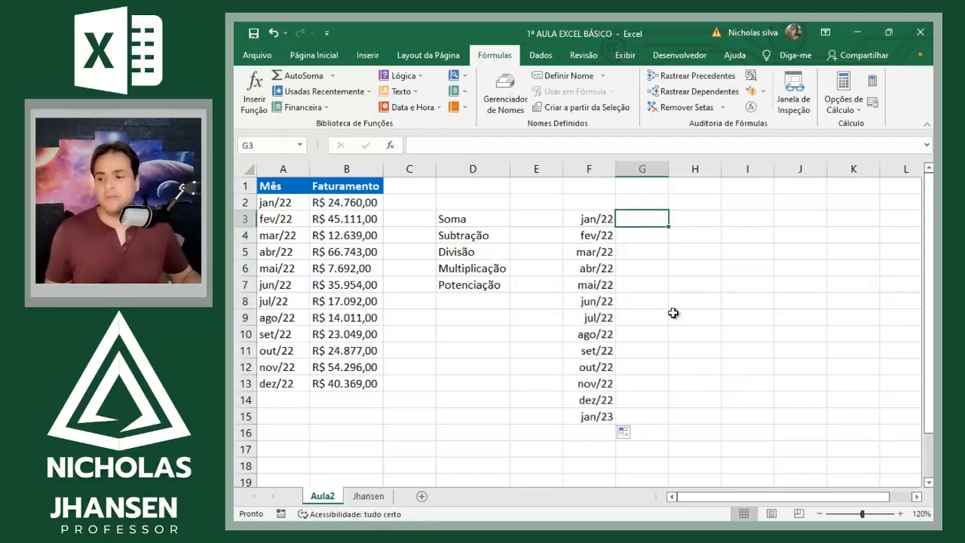
{"action": "left_click", "coordinate": [689, 220]}
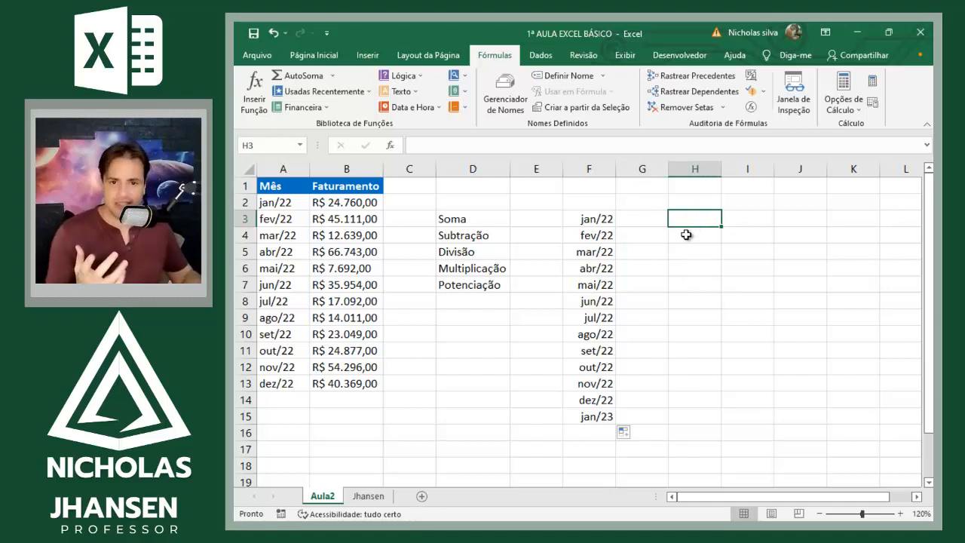
{"action": "type", "text": "1"}
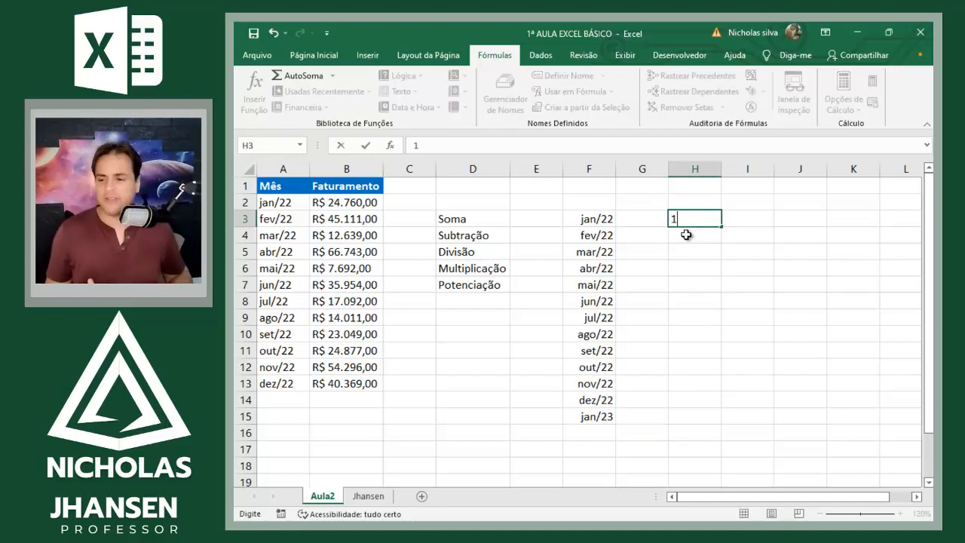
{"action": "key", "text": "Return"}
{"action": "type", "text": "2"}
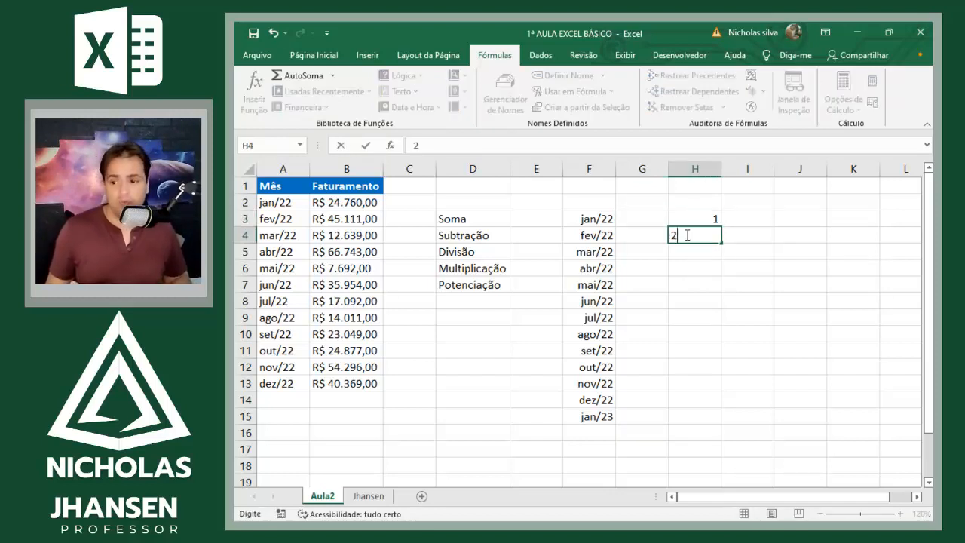
{"action": "key", "text": "Return"}
{"action": "key", "text": "Up"}
{"action": "key", "text": "Up"}
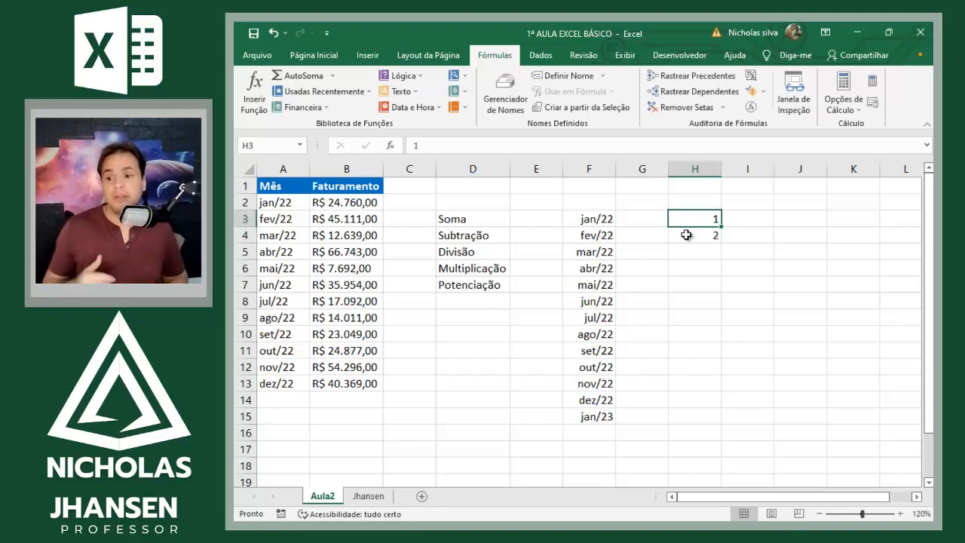
Step: Autofill the sequence from H3:H4 down to H17
{"action": "left_click", "coordinate": [686, 234], "text": "shift"}
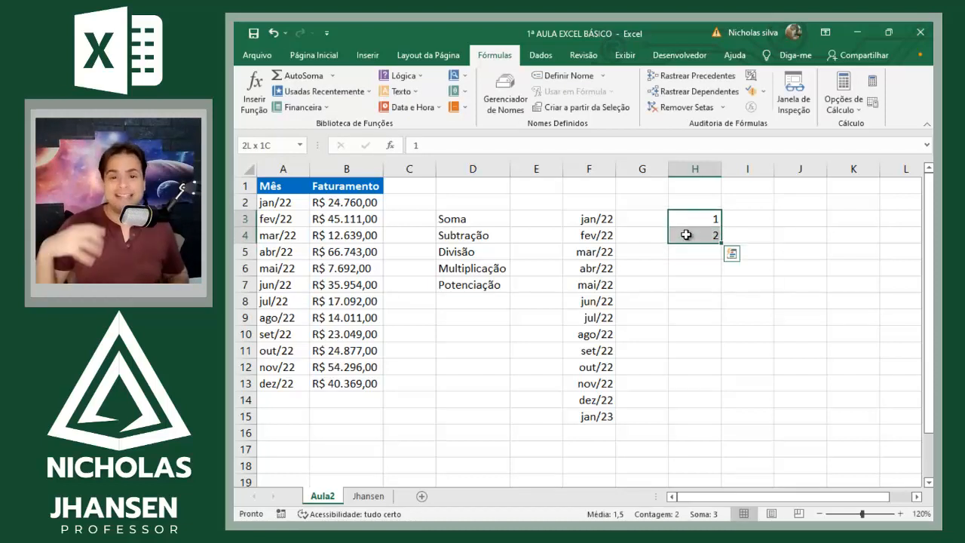
{"action": "left_click", "coordinate": [860, 280]}
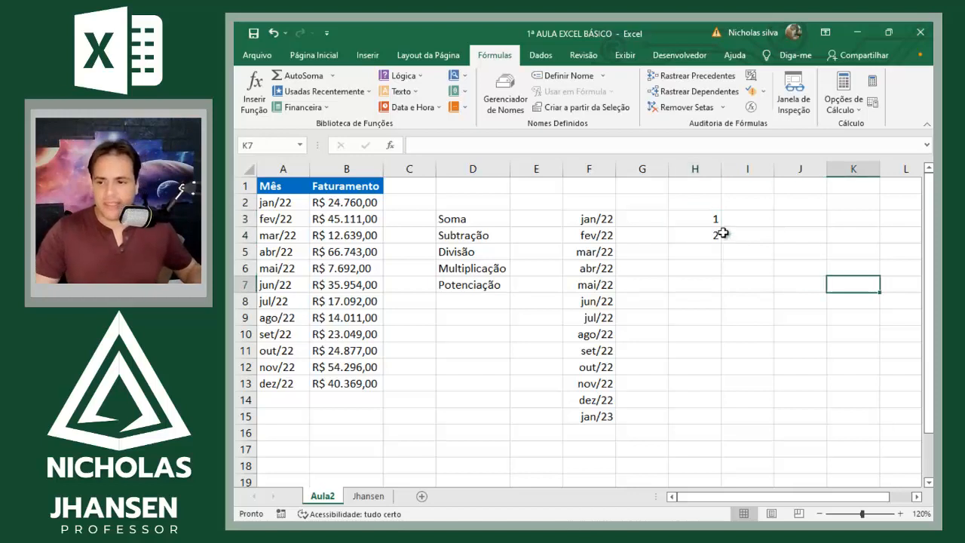
{"action": "left_click_drag", "start_coordinate": [713, 218], "coordinate": [712, 240]}
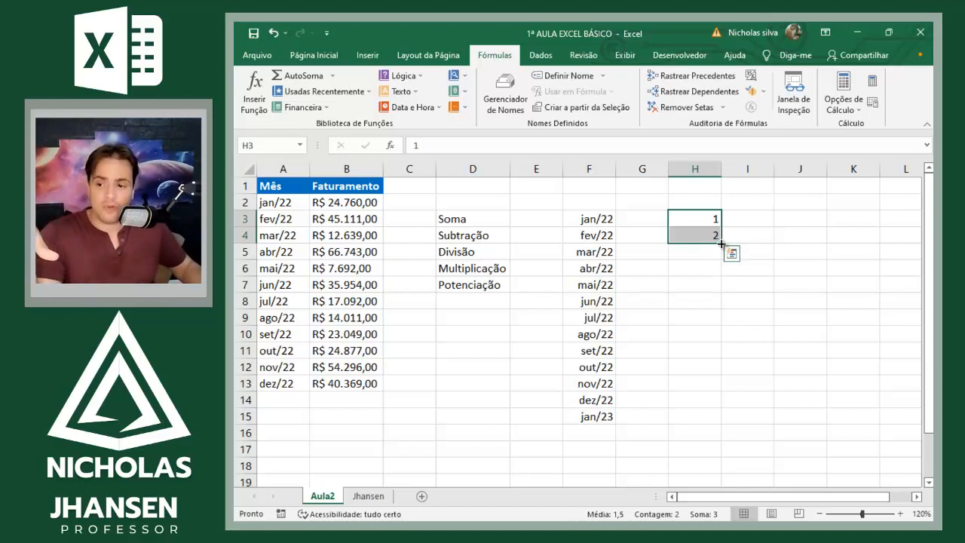
{"action": "left_click_drag", "start_coordinate": [720, 246], "coordinate": [726, 466]}
{"action": "left_click", "coordinate": [777, 388]}
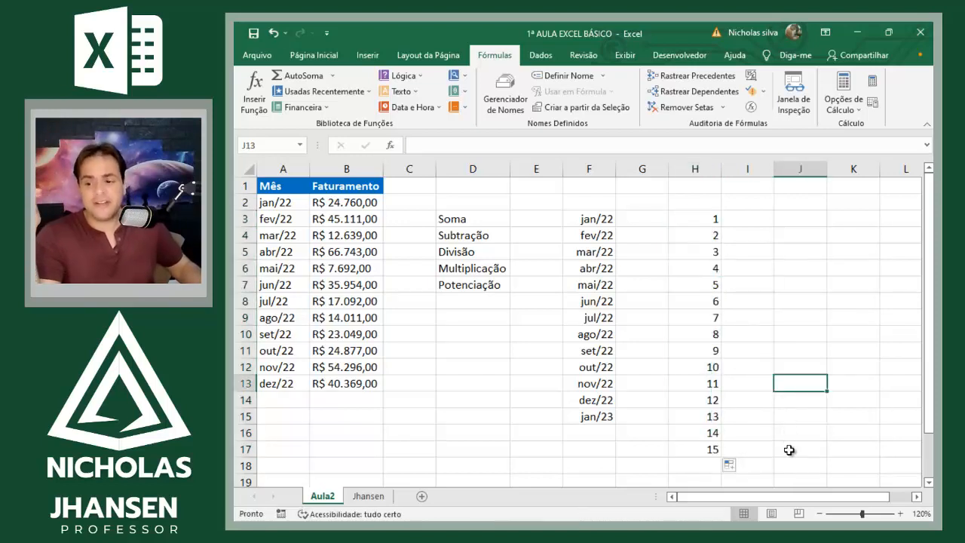
Step: Enter the even numbers 2, 4 and 6 in cells J3 to J5
{"action": "left_click", "coordinate": [796, 224]}
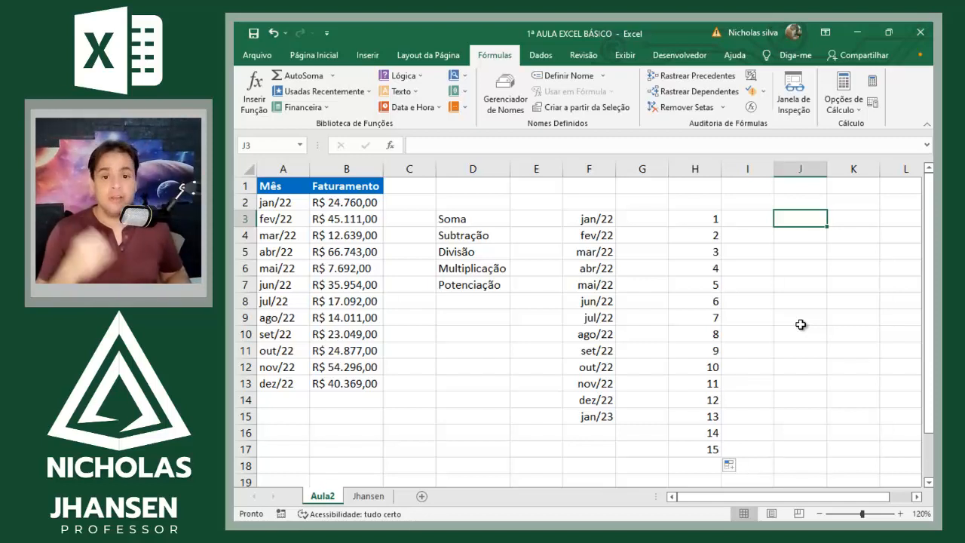
{"action": "type", "text": "2"}
{"action": "key", "text": "Return"}
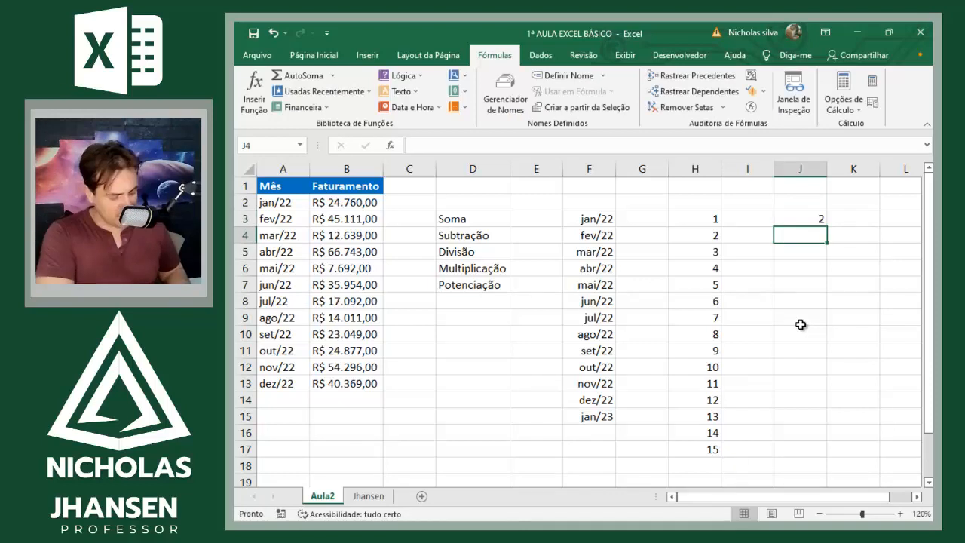
{"action": "type", "text": "4"}
{"action": "key", "text": "Return"}
{"action": "type", "text": "6"}
{"action": "key", "text": "Return"}
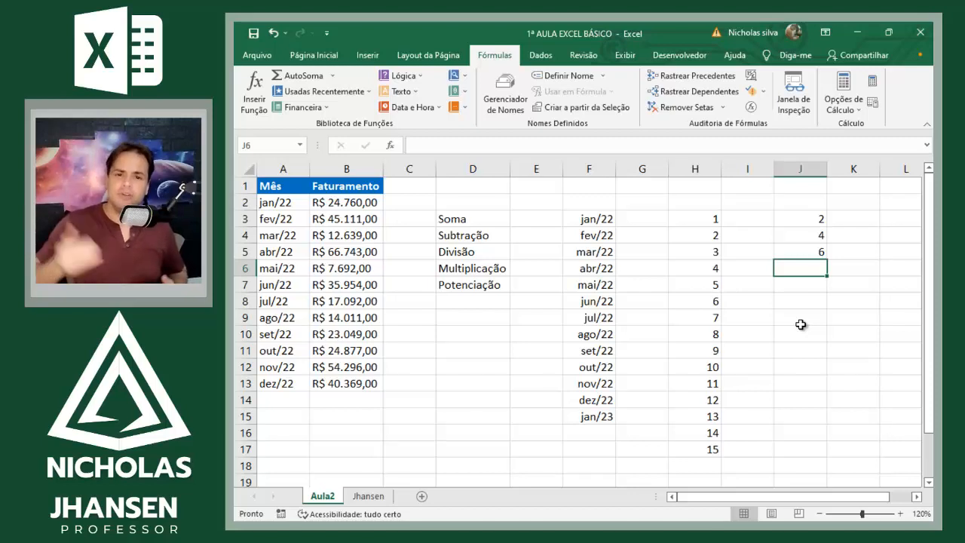
Step: Autofill the even-number sequence from J3:J5 down to J17
{"action": "key", "text": "Up"}
{"action": "key", "text": "Up"}
{"action": "key", "text": "Up"}
{"action": "key", "text": "shift+Down"}
{"action": "key", "text": "shift+Down"}
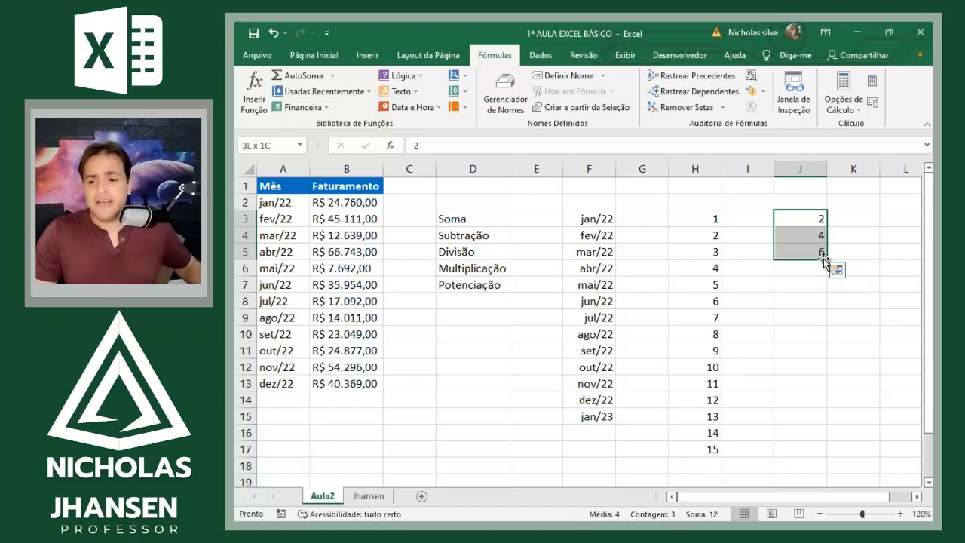
{"action": "left_click_drag", "start_coordinate": [825, 260], "coordinate": [834, 464]}
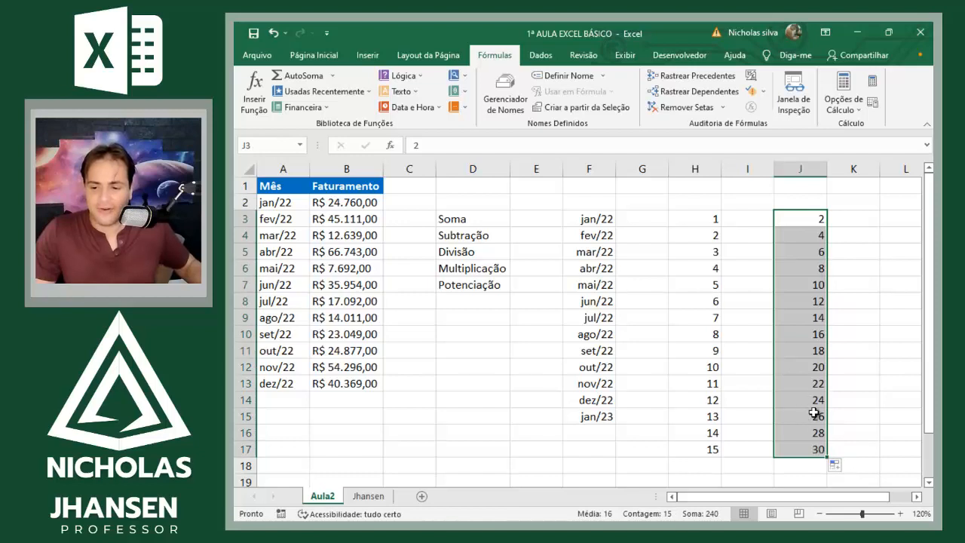
{"action": "left_click", "coordinate": [807, 382]}
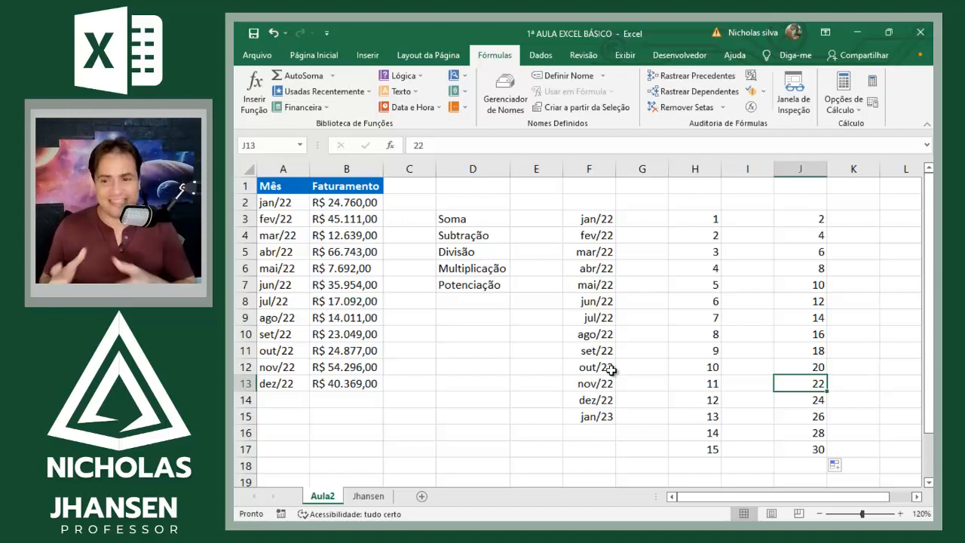
Step: Clear the contents of columns F through J
{"action": "key", "text": "Left"}
{"action": "key", "text": "Left"}
{"action": "key", "text": "Left"}
{"action": "key", "text": "Left"}
{"action": "key", "text": "ctrl+space"}
{"action": "key", "text": "shift+Right"}
{"action": "key", "text": "shift+Right"}
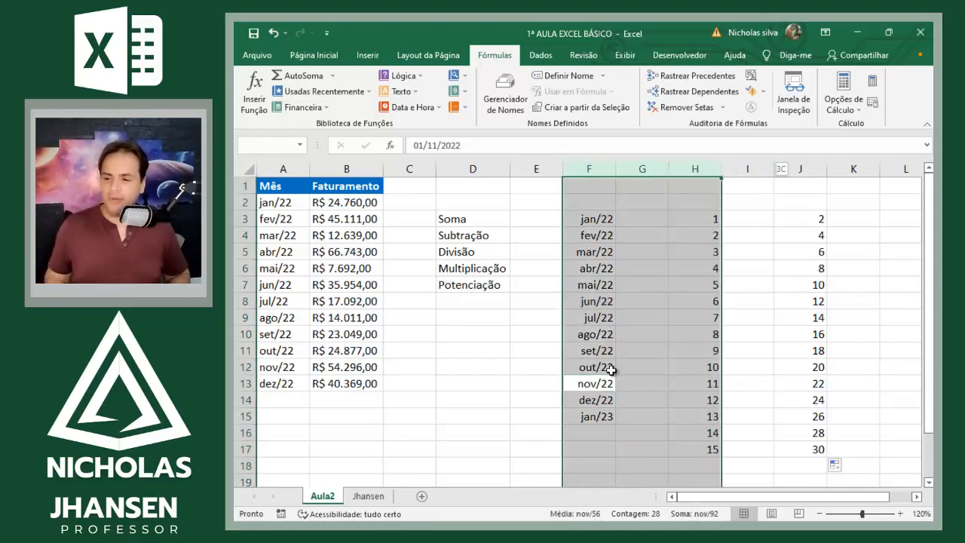
{"action": "key", "text": "shift+Right"}
{"action": "key", "text": "shift+Right"}
{"action": "key", "text": "Delete"}
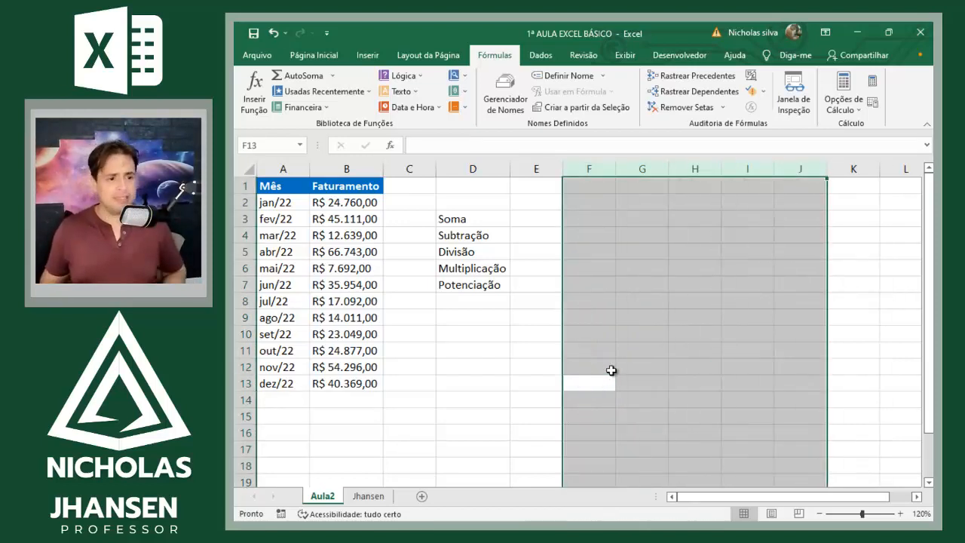
{"action": "key", "text": "Left"}
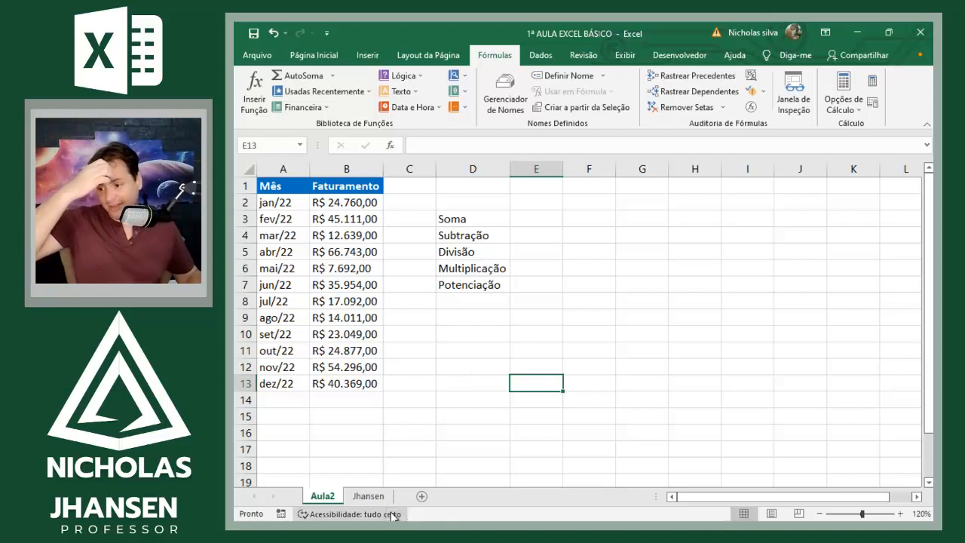
{"action": "left_click", "coordinate": [355, 497]}
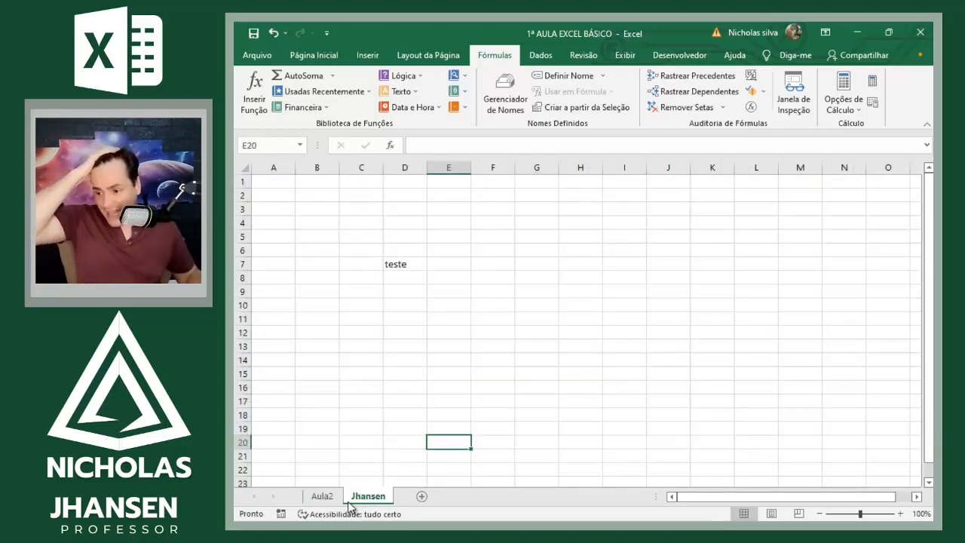
{"action": "left_click", "coordinate": [323, 496]}
{"action": "left_click", "coordinate": [466, 350]}
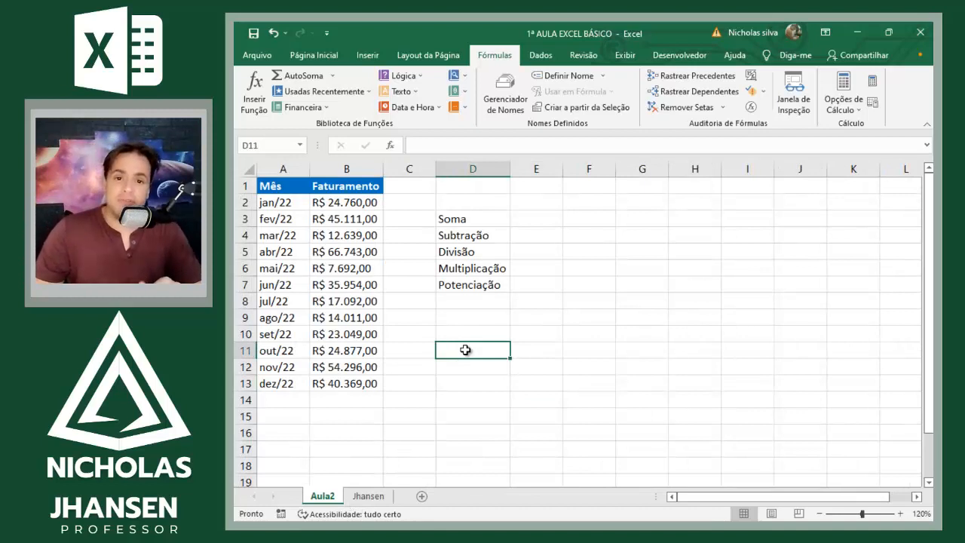
{"action": "key", "text": "Up"}
{"action": "key", "text": "Up"}
{"action": "key", "text": "Up"}
{"action": "key", "text": "Up"}
{"action": "key", "text": "Up"}
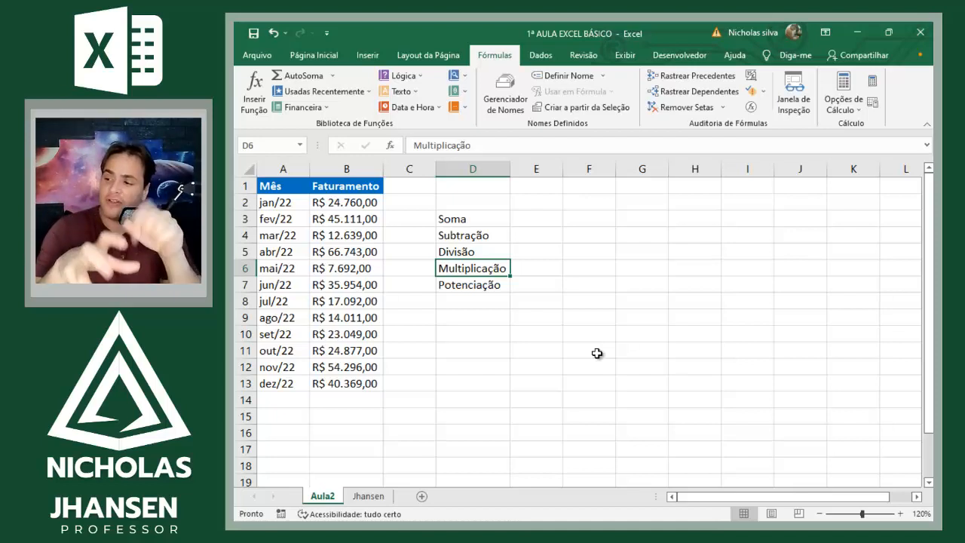
Step: Autofill the Mês column from dez/22 in A13 down to about row 300, and return to cell A1
{"action": "left_click", "coordinate": [285, 384]}
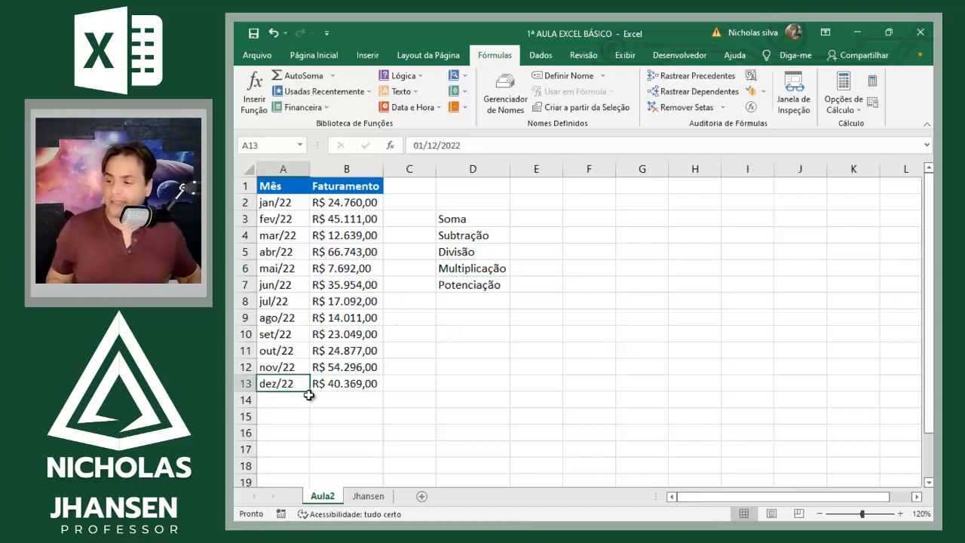
{"action": "left_click_drag", "start_coordinate": [310, 391], "coordinate": [293, 468]}
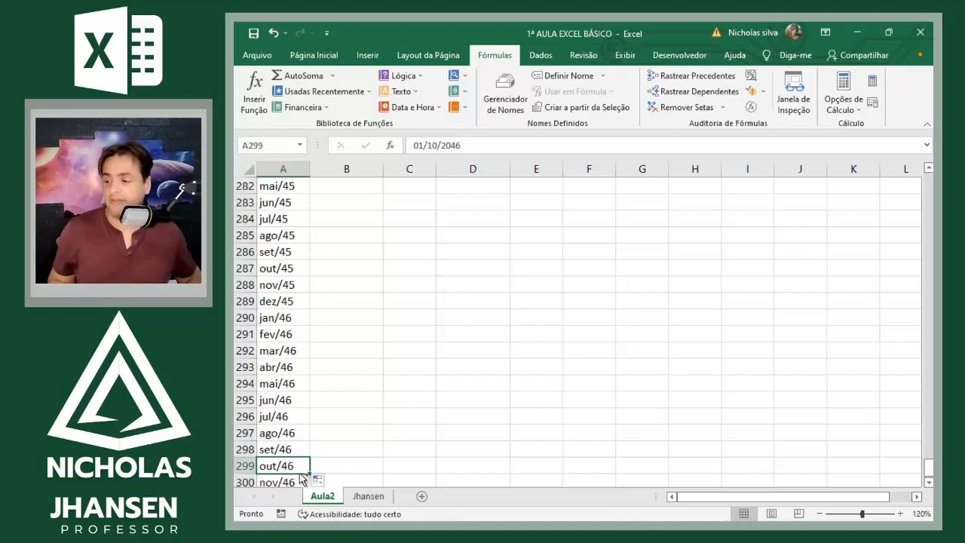
{"action": "key", "text": "ctrl+Home"}
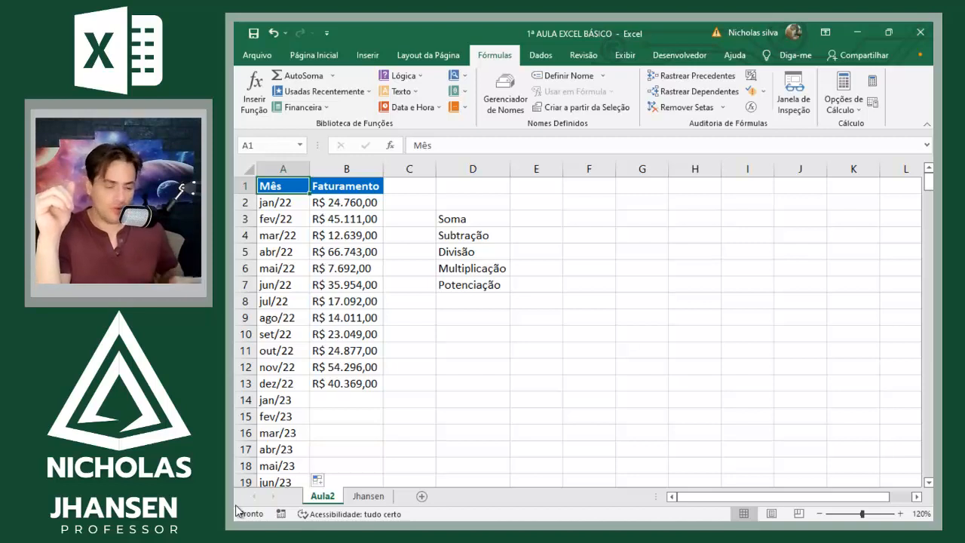
Step: Scroll through the Mês column down to its last filled row and back up to the top of the sheet
{"action": "scroll", "coordinate": [375, 303], "scroll_direction": "down", "scroll_amount": 20}
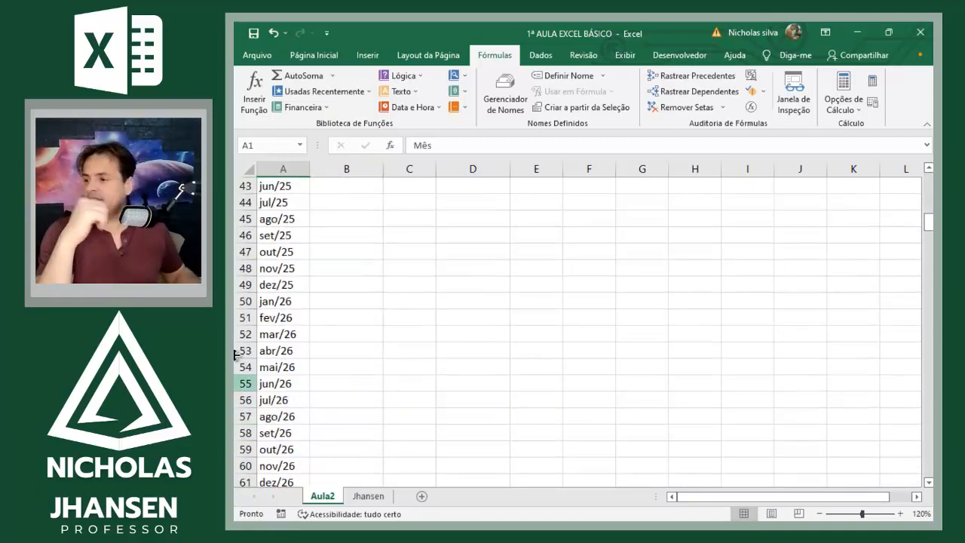
{"action": "scroll", "coordinate": [376, 303], "scroll_direction": "up", "scroll_amount": 8}
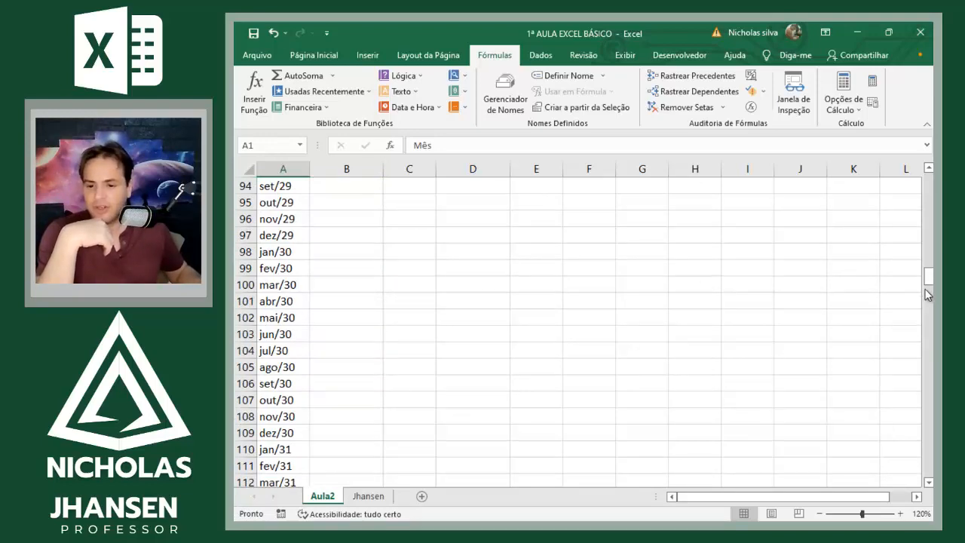
{"action": "left_click_drag", "start_coordinate": [930, 296], "coordinate": [931, 483]}
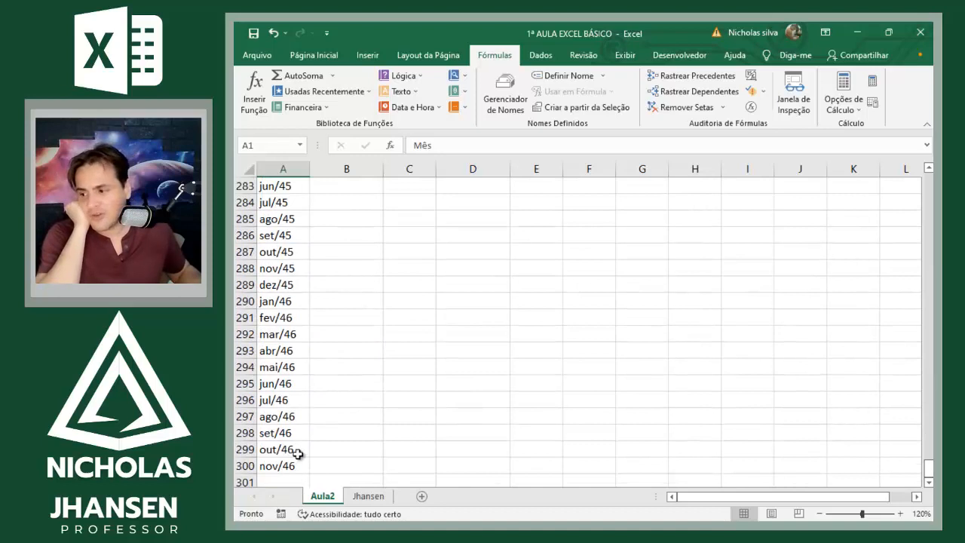
{"action": "left_click", "coordinate": [297, 451]}
{"action": "left_click", "coordinate": [354, 365]}
{"action": "scroll", "coordinate": [353, 365], "scroll_direction": "up", "scroll_amount": 18}
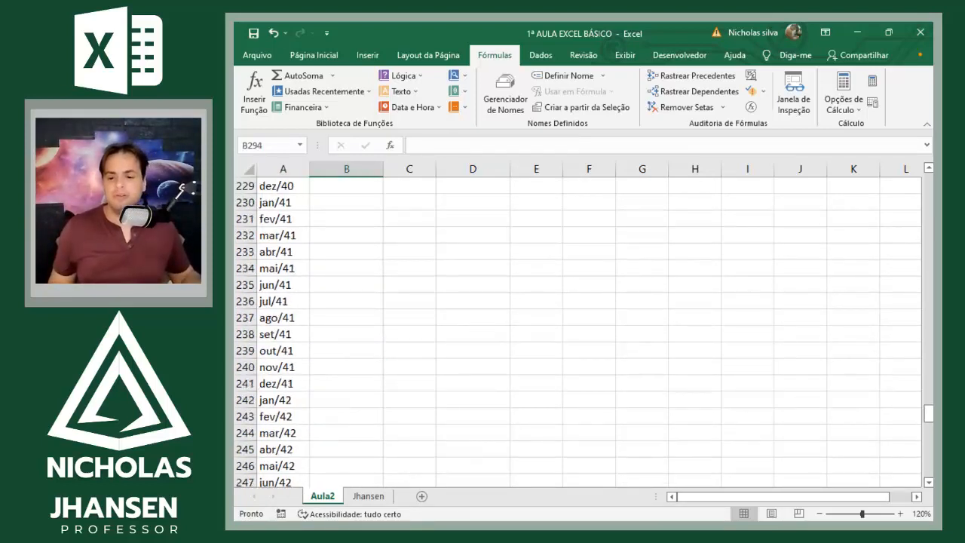
{"action": "left_click_drag", "start_coordinate": [928, 414], "coordinate": [902, 178]}
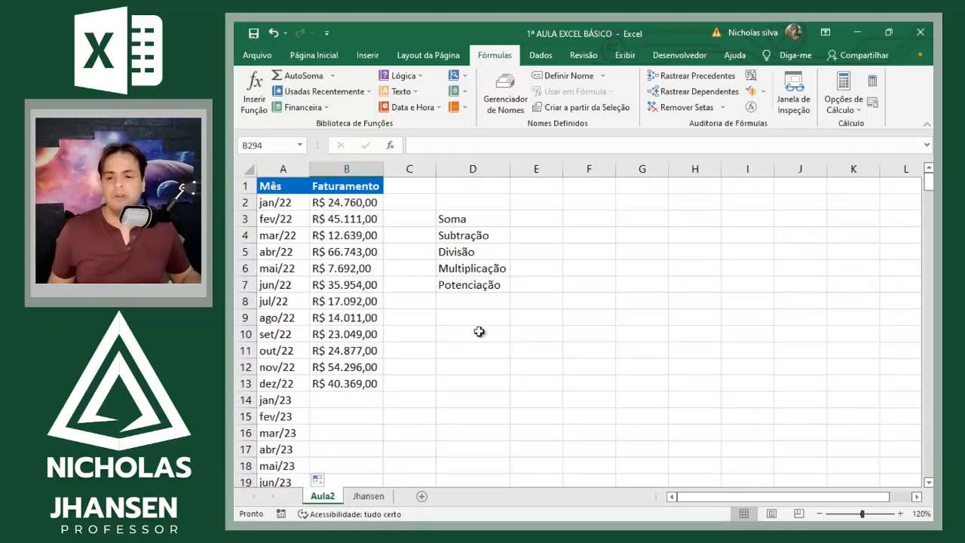
Step: Starting from A2, jump repeatedly between the last and first filled cells of the Mês column, finishing at A1
{"action": "left_click", "coordinate": [318, 219]}
{"action": "left_click", "coordinate": [283, 202]}
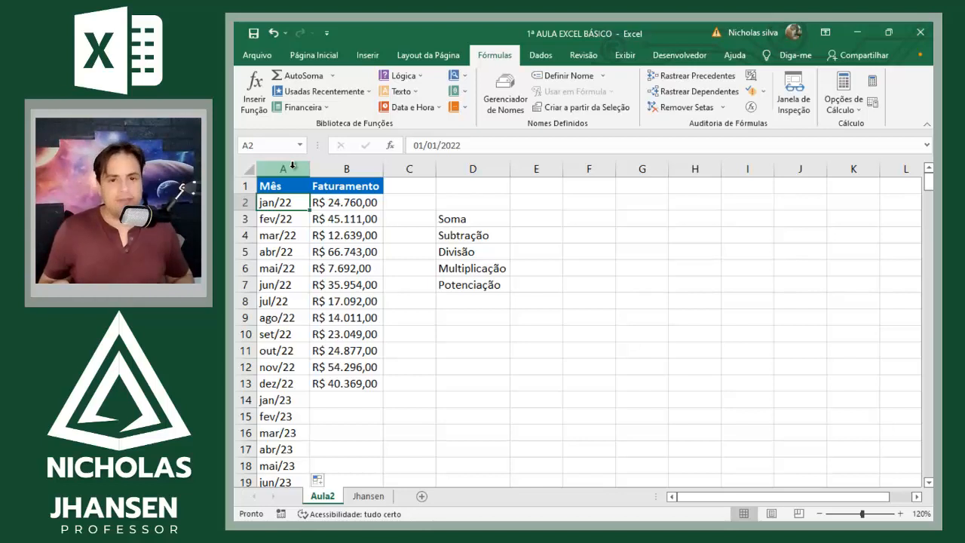
{"action": "key", "text": "ctrl+Down"}
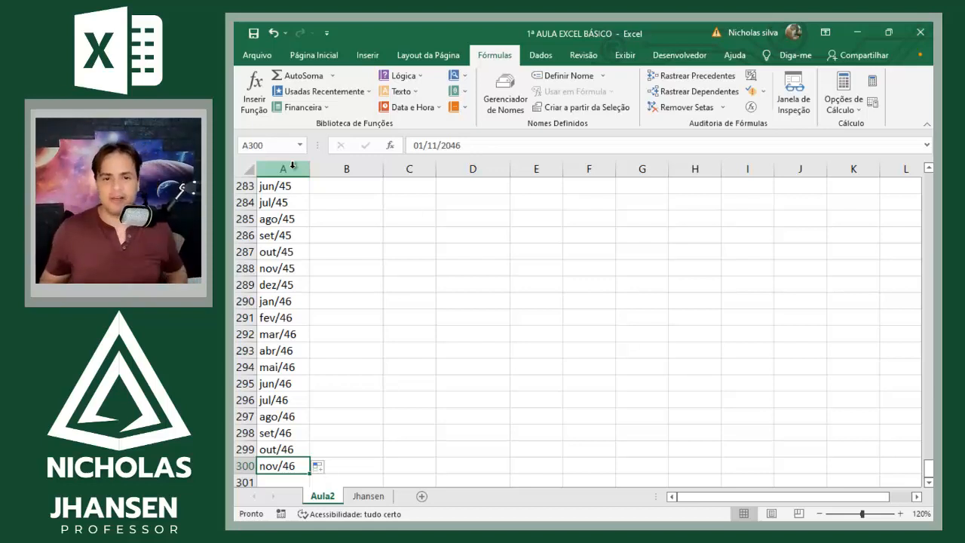
{"action": "key", "text": "ctrl+Home"}
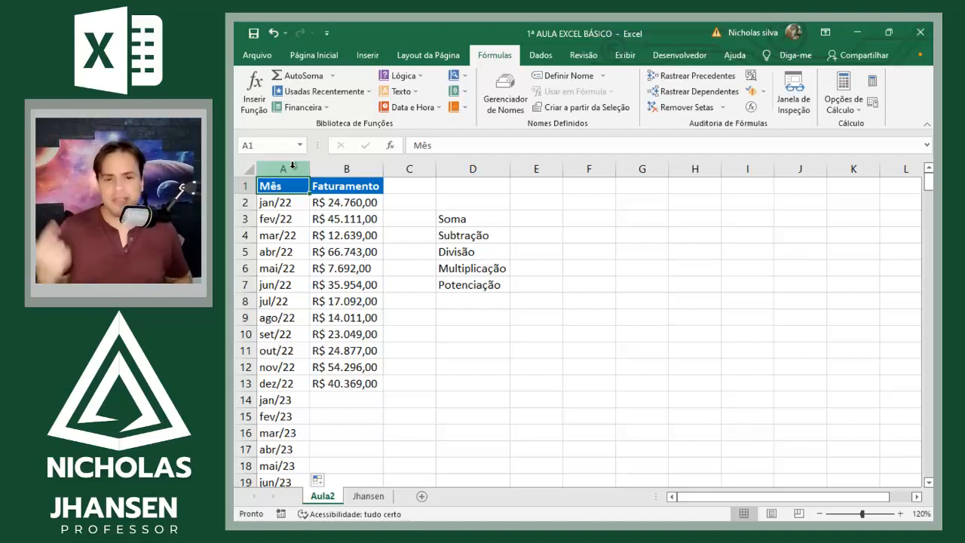
{"action": "key", "text": "ctrl+Down"}
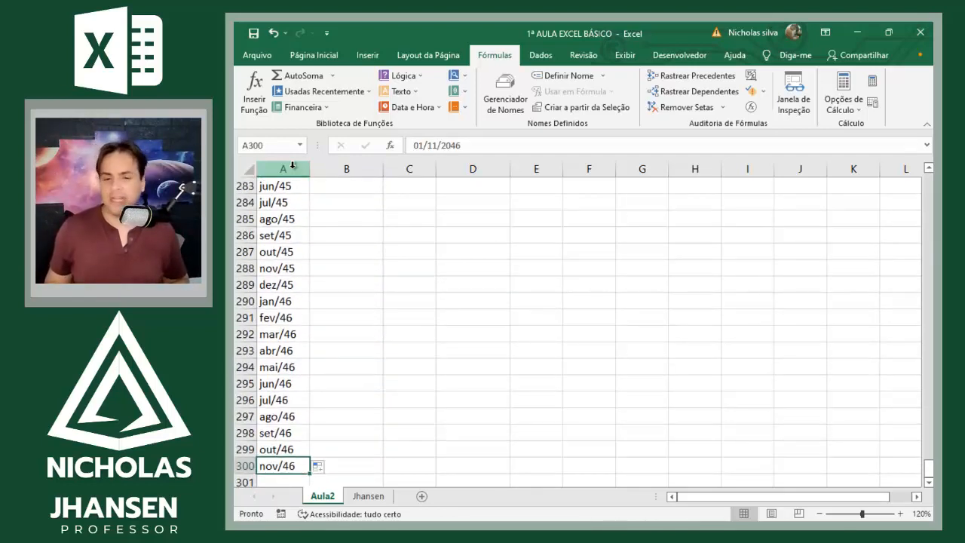
{"action": "key", "text": "ctrl+Up"}
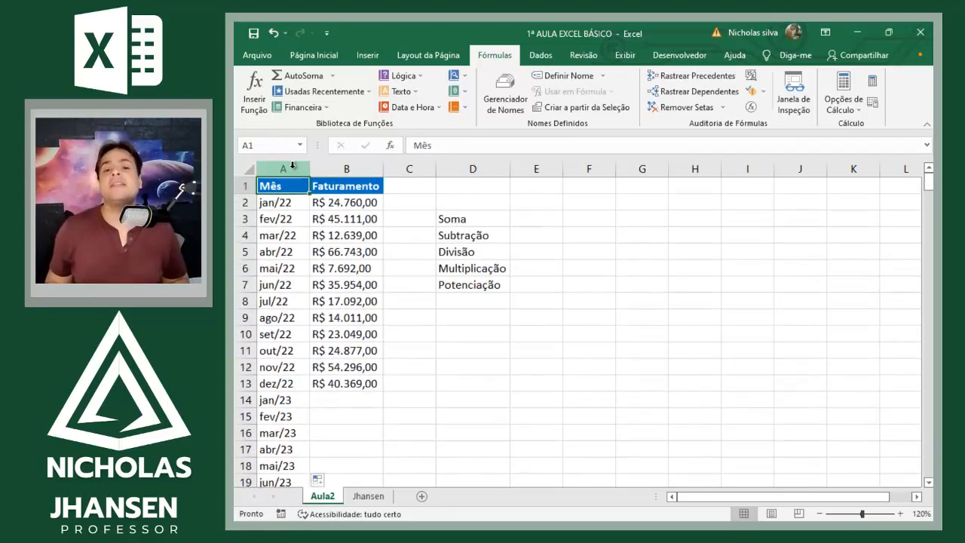
{"action": "key", "text": "ctrl+Down"}
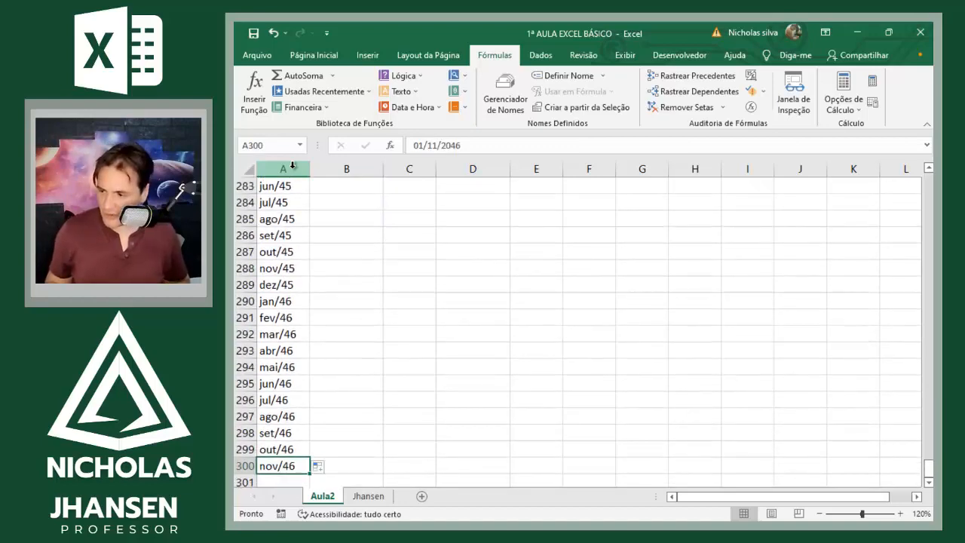
{"action": "key", "text": "ctrl+Up"}
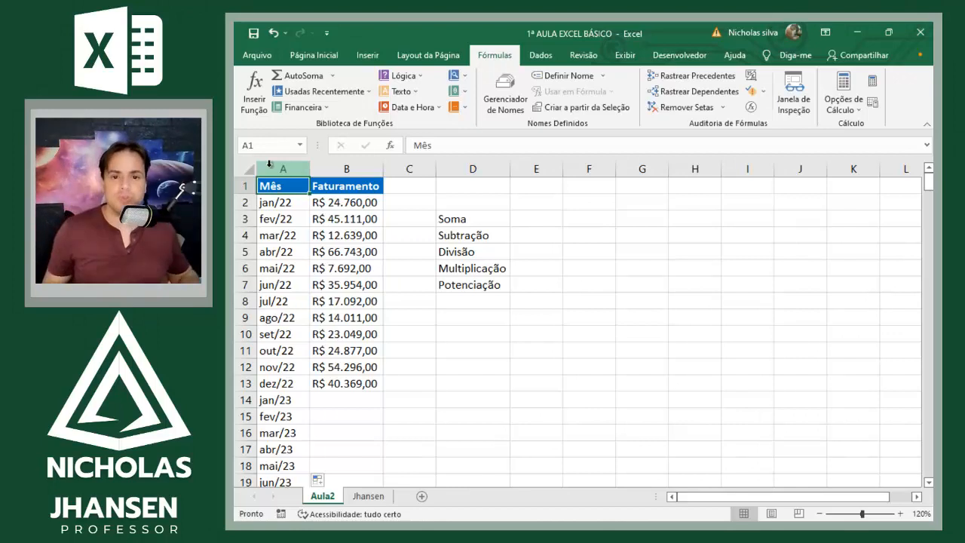
Step: Autofill the Faturamento value in B2 across row 2 as far as column HY
{"action": "left_click", "coordinate": [352, 199]}
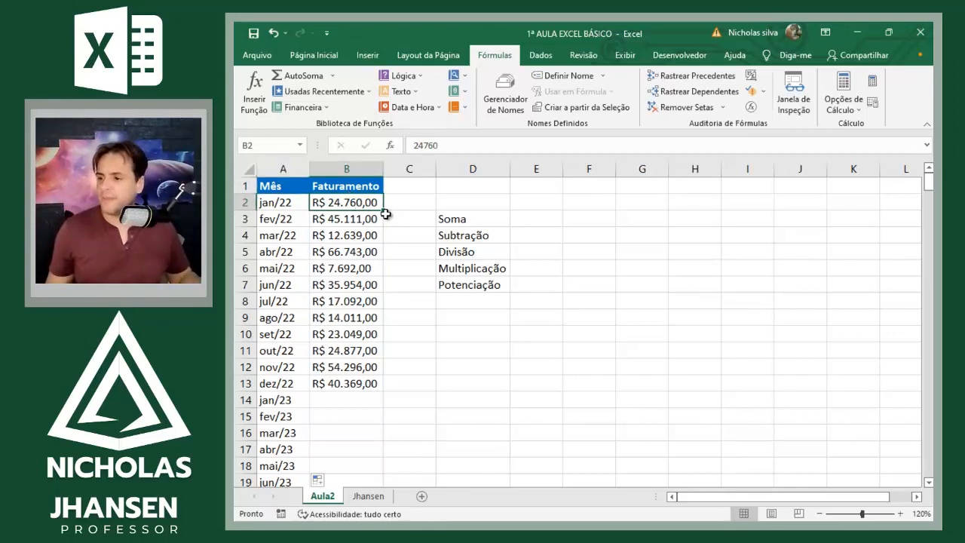
{"action": "left_click_drag", "start_coordinate": [384, 210], "coordinate": [701, 201]}
{"action": "left_click", "coordinate": [700, 202]}
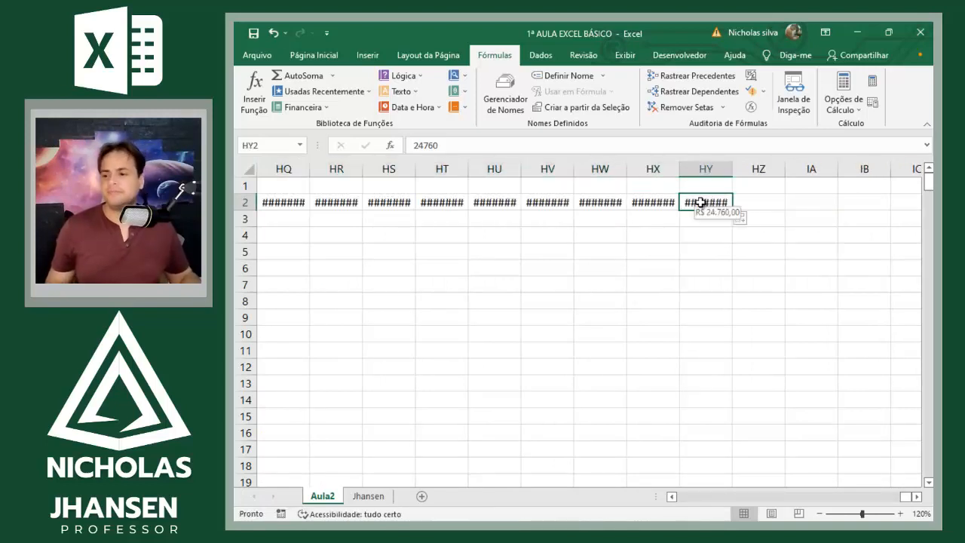
Step: Select the columns from HY back to B and auto-fit their widths to the contents
{"action": "left_click", "coordinate": [707, 169]}
{"action": "key", "text": "ctrl+shift+Left"}
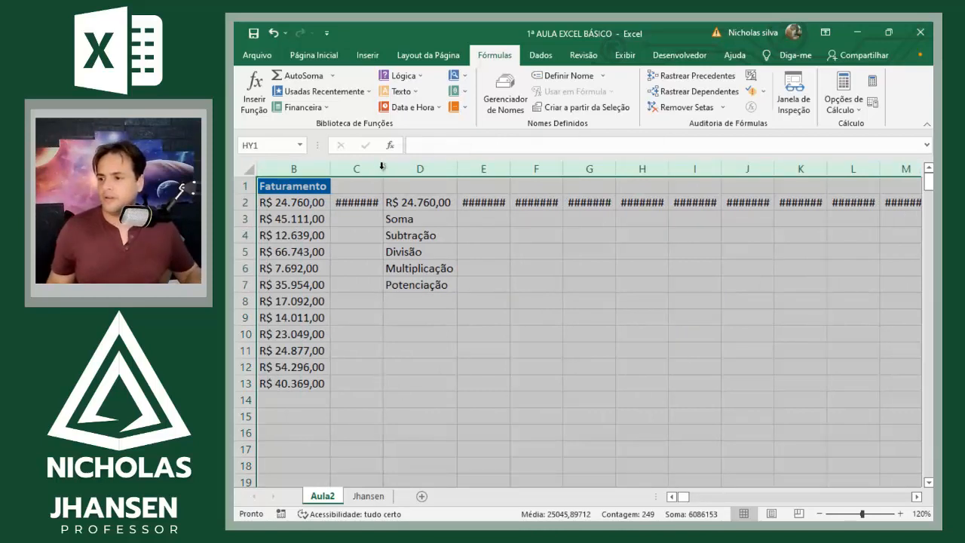
{"action": "double_click", "coordinate": [382, 166]}
{"action": "left_click", "coordinate": [493, 296]}
Step: From B2, jump to the last and first filled cells of row 2, then to the bottom and top of the Mês column
{"action": "left_click", "coordinate": [317, 209]}
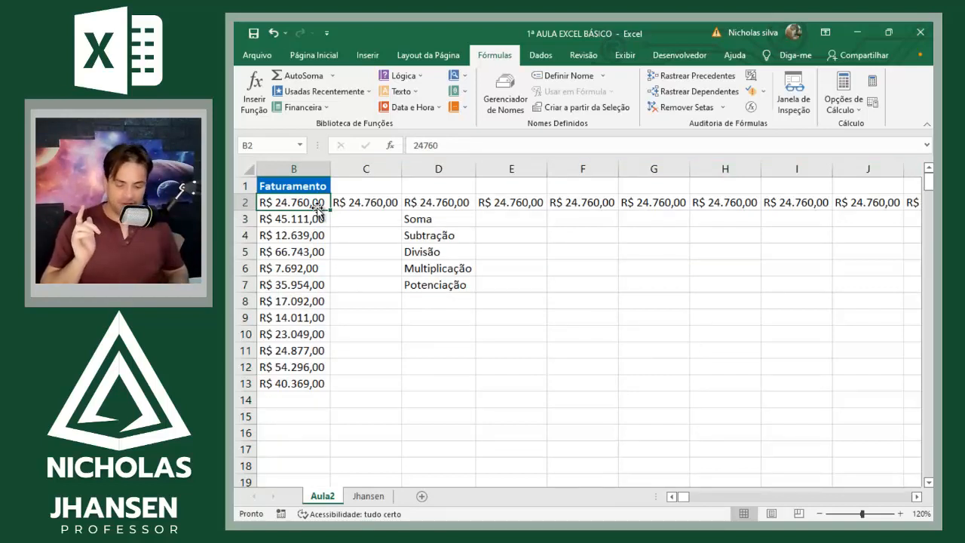
{"action": "key", "text": "ctrl+Right"}
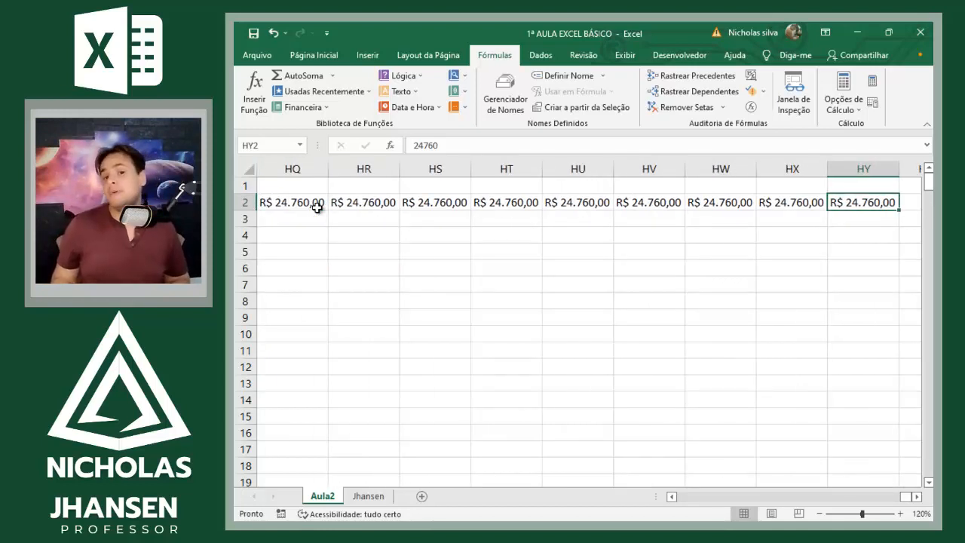
{"action": "key", "text": "ctrl+Left"}
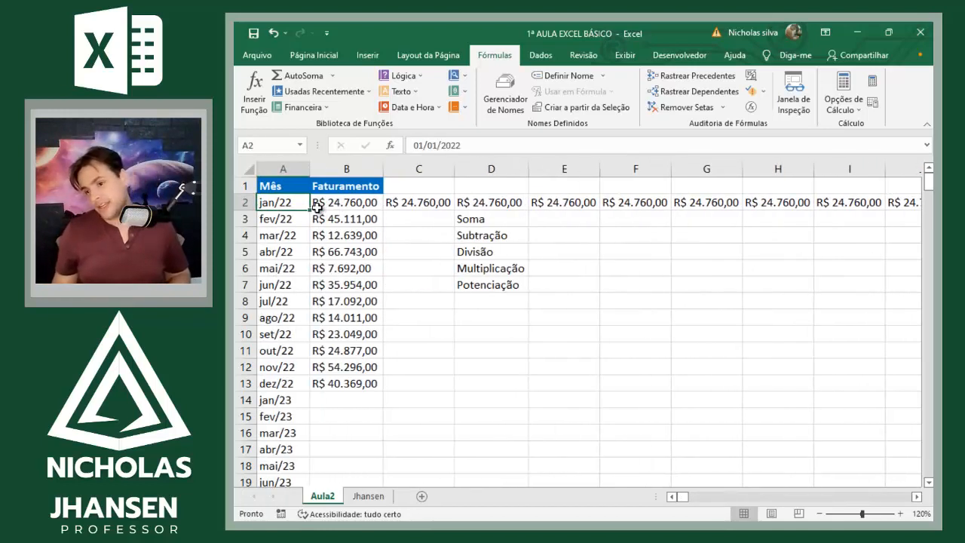
{"action": "key", "text": "ctrl+Down"}
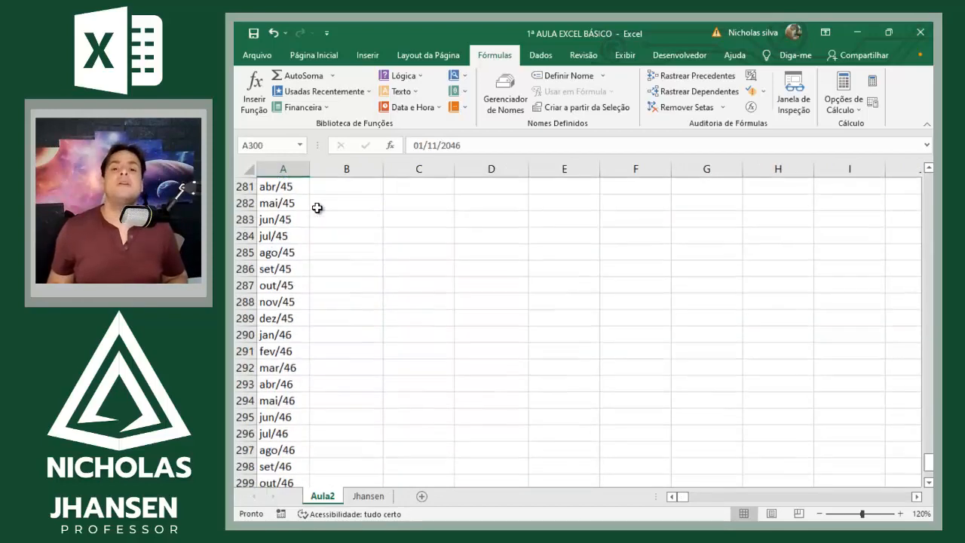
{"action": "key", "text": "ctrl+Up"}
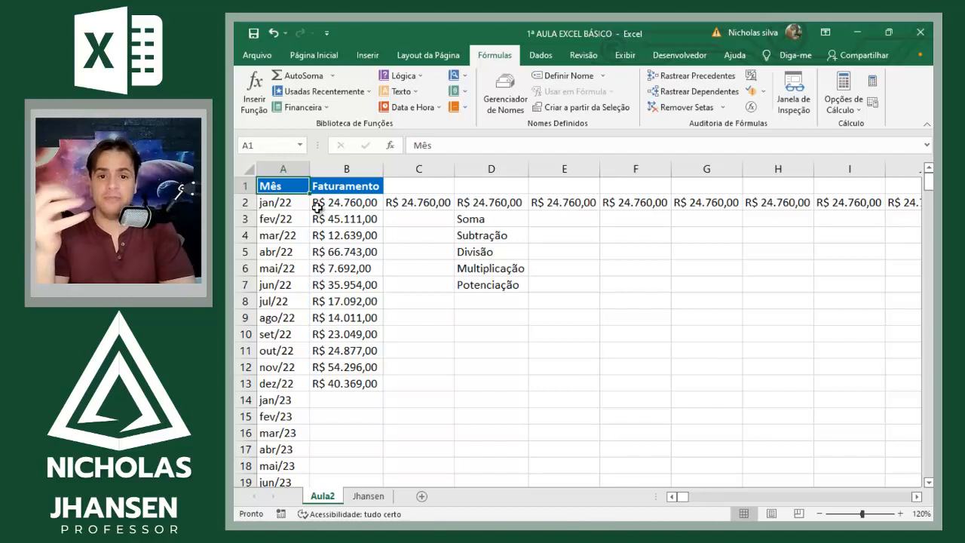
Step: Extend a selection from A2 over the range A2:B12 and fill it with yellow
{"action": "key", "text": "Down"}
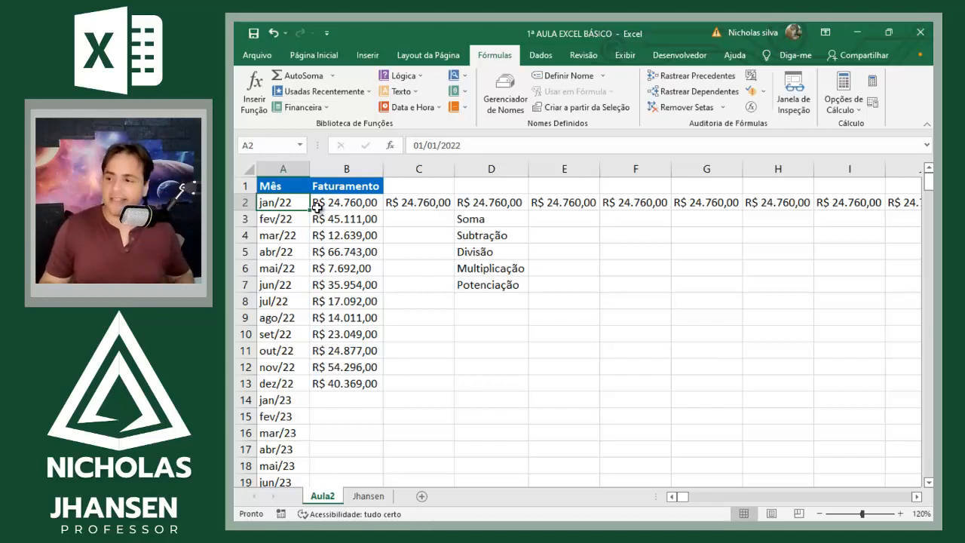
{"action": "key", "text": "shift+Right"}
{"action": "key", "text": "shift+Down"}
{"action": "key", "text": "shift+Left"}
{"action": "key", "text": "shift+Down"}
{"action": "key", "text": "shift+Down"}
{"action": "key", "text": "shift+Down"}
{"action": "key", "text": "shift+Right"}
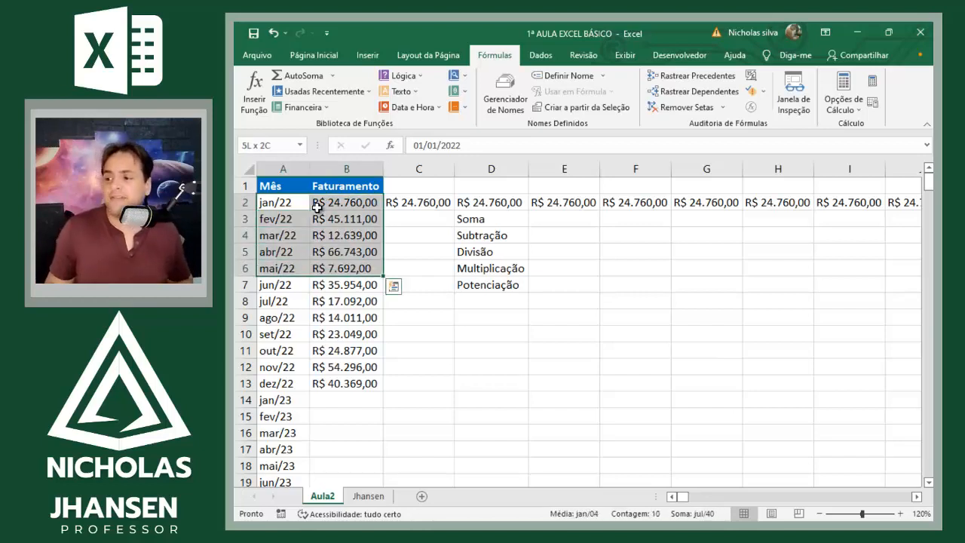
{"action": "key", "text": "shift+Down"}
{"action": "key", "text": "shift+Down"}
{"action": "key", "text": "shift+Down"}
{"action": "key", "text": "shift+Down"}
{"action": "key", "text": "shift+Left"}
{"action": "key", "text": "shift+Right"}
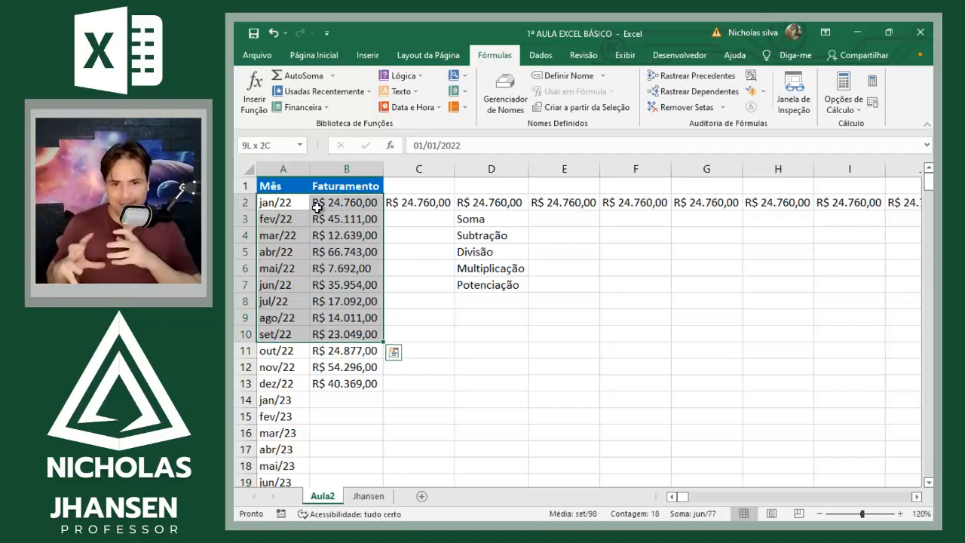
{"action": "left_click", "coordinate": [313, 55]}
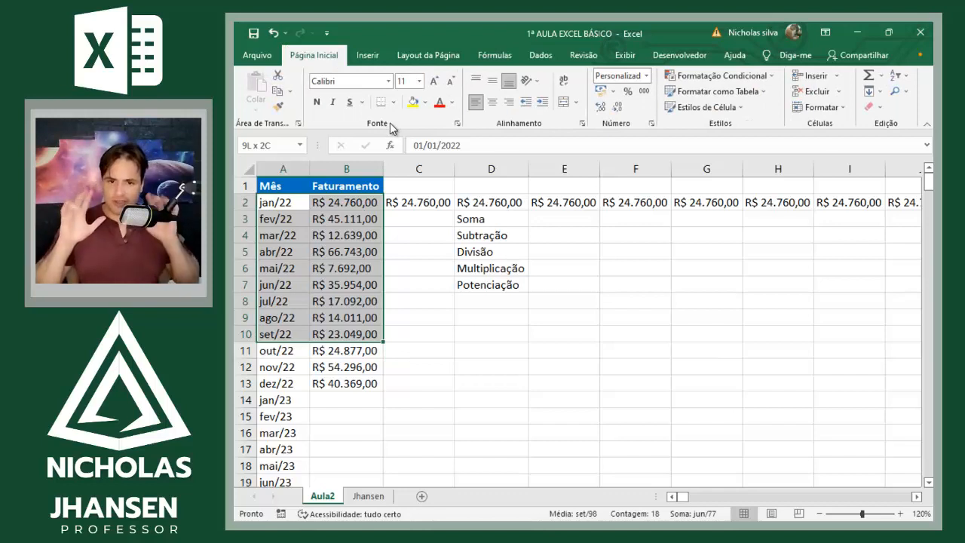
{"action": "key", "text": "shift+Left"}
{"action": "key", "text": "shift+Right"}
{"action": "key", "text": "shift+Down"}
{"action": "key", "text": "shift+Down"}
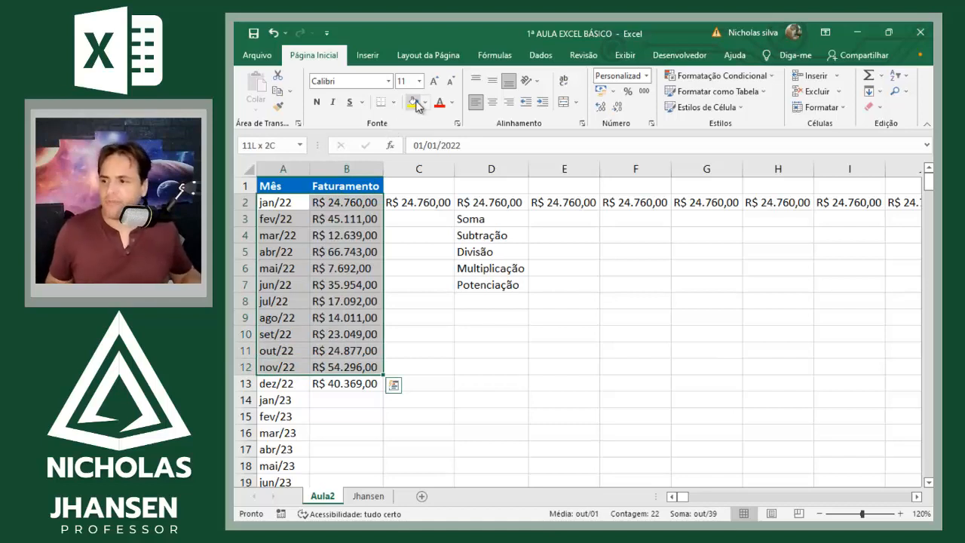
{"action": "left_click", "coordinate": [413, 102]}
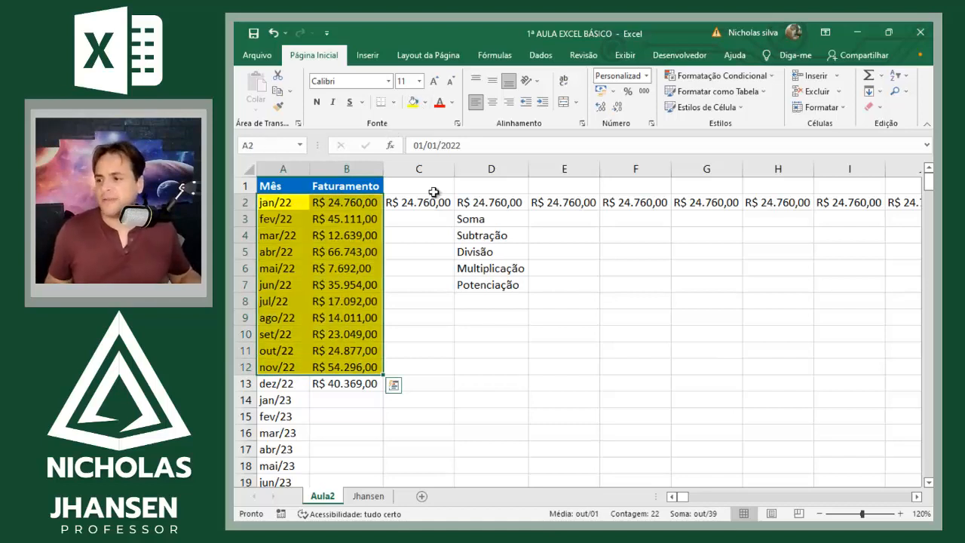
Step: Set the font of A2:B12 to white and bold
{"action": "left_click", "coordinate": [452, 102]}
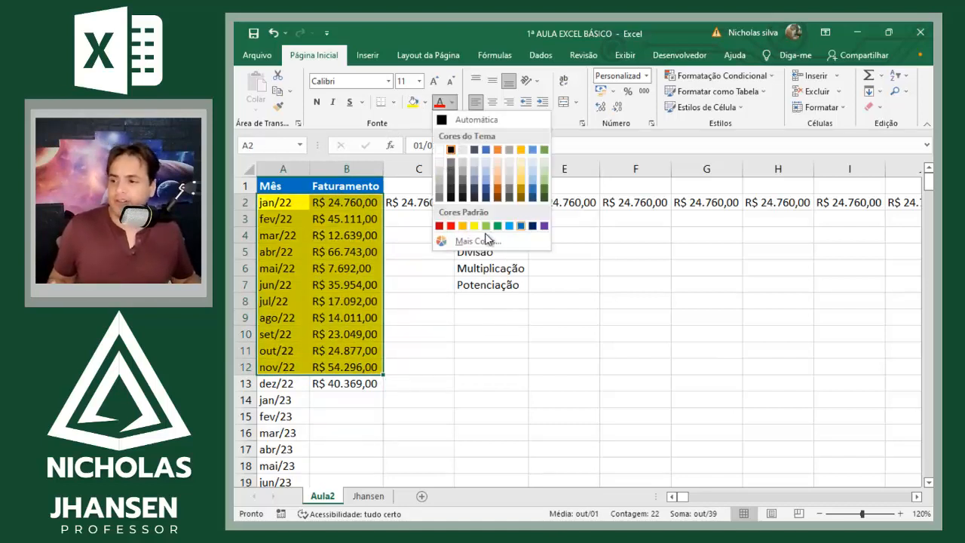
{"action": "left_click", "coordinate": [441, 151]}
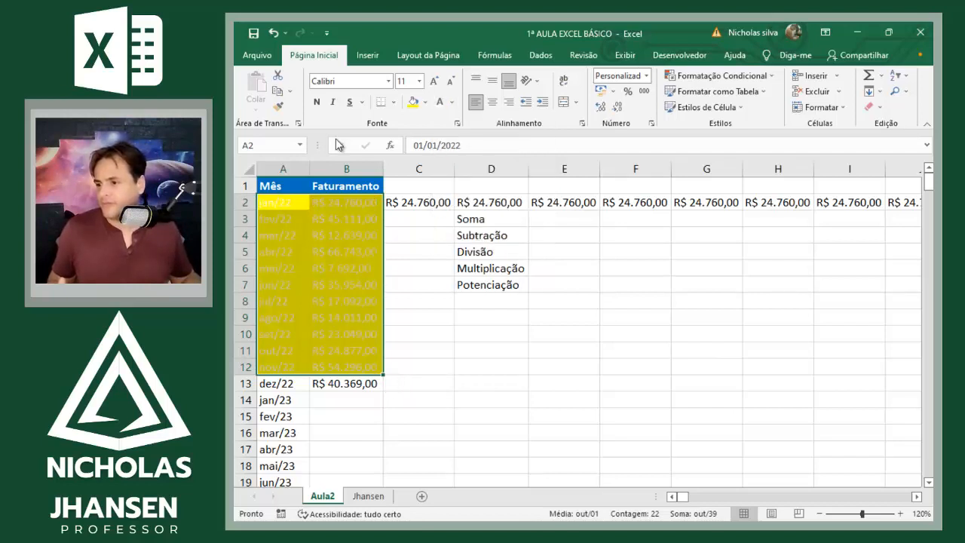
{"action": "left_click", "coordinate": [317, 102]}
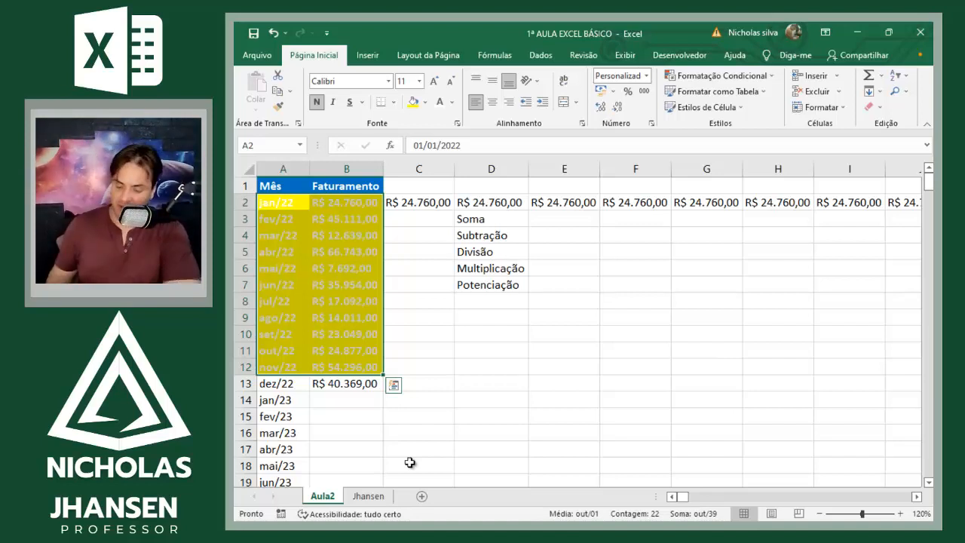
Step: Undo the bold, the white font colour and the yellow fill on A2:B12
{"action": "key", "text": "ctrl+z"}
{"action": "key", "text": "ctrl+z"}
{"action": "key", "text": "ctrl+z"}
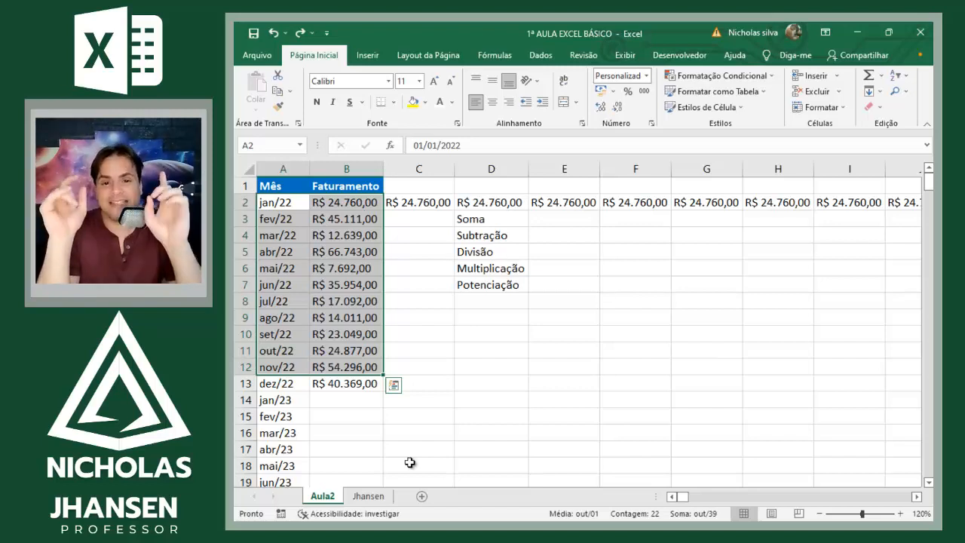
Step: Select the Mês column from A1 to its last filled cell, then row 2 from A2 to its end, and return to A2
{"action": "key", "text": "ctrl+Home"}
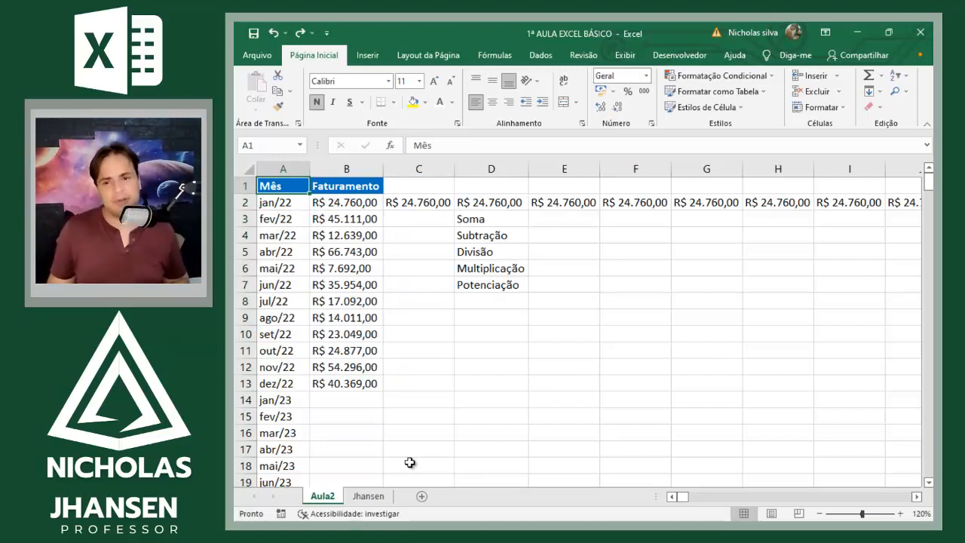
{"action": "key", "text": "ctrl+shift+Down"}
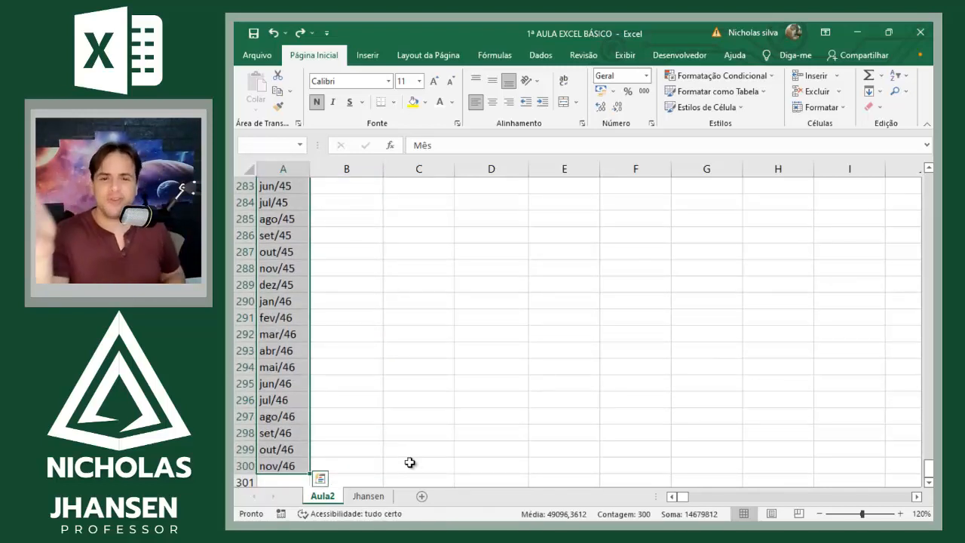
{"action": "key", "text": "Down"}
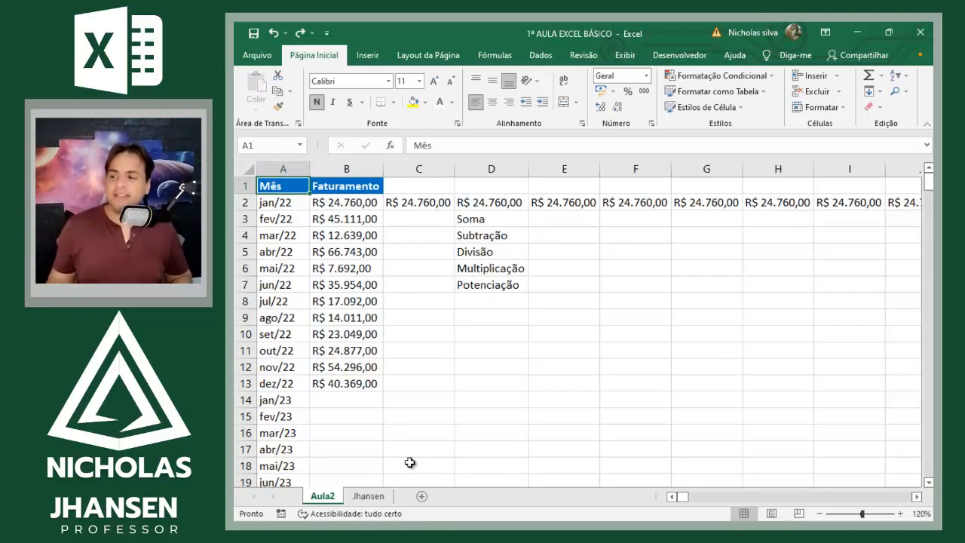
{"action": "key", "text": "ctrl+shift+Right"}
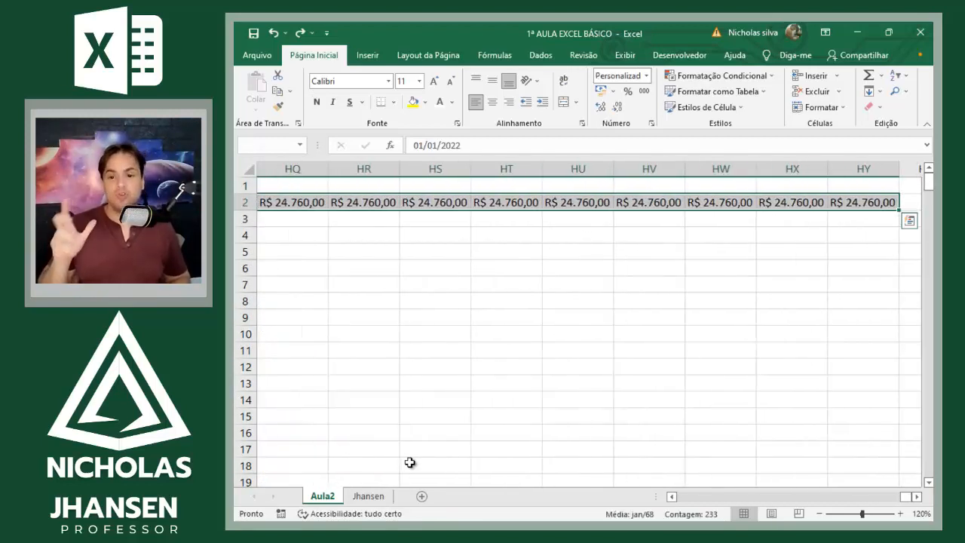
{"action": "key", "text": "ctrl+Home"}
{"action": "key", "text": "Down"}
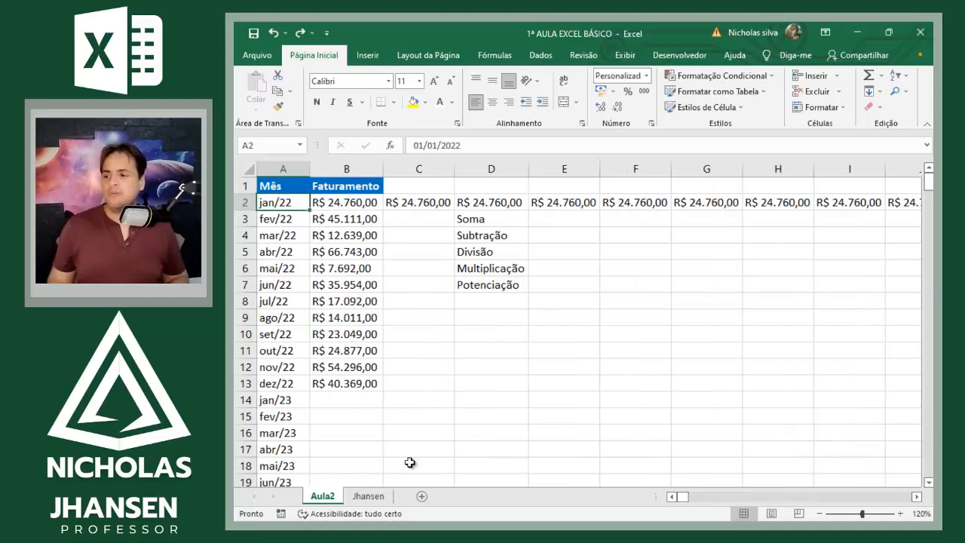
Step: Fill the value of the last Faturamento cell, B13, down the column alongside all the remaining months
{"action": "key", "text": "Right"}
{"action": "key", "text": "Down"}
{"action": "key", "text": "ctrl+Down"}
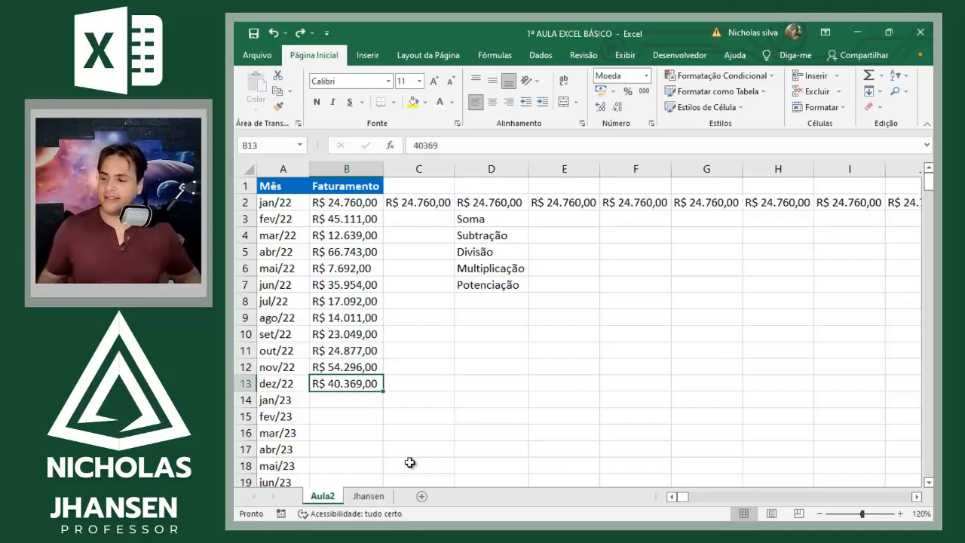
{"action": "double_click", "coordinate": [384, 391]}
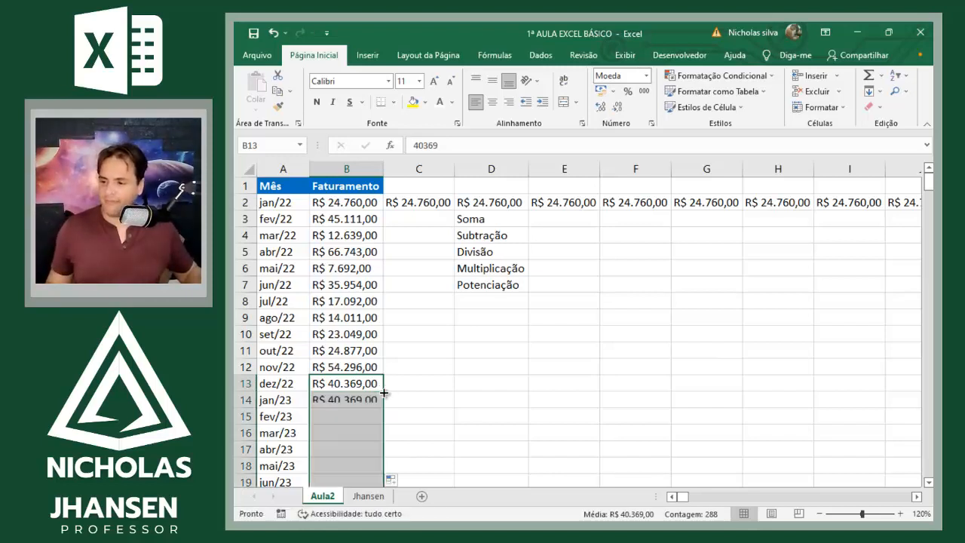
{"action": "left_click", "coordinate": [364, 317]}
{"action": "left_click", "coordinate": [363, 279]}
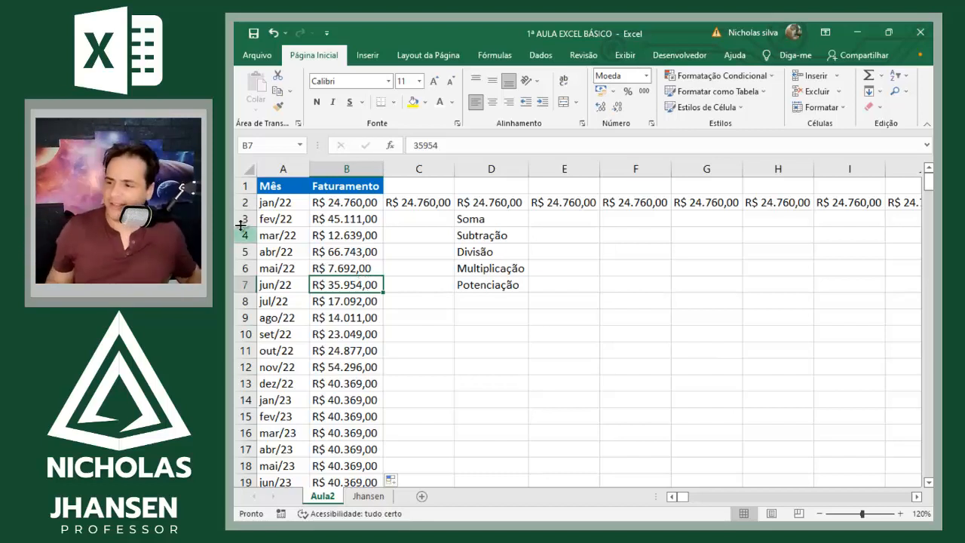
Step: Extend a selection manually from A1 over both columns down to B294, then return to the header cell B1
{"action": "left_click_drag", "start_coordinate": [285, 190], "coordinate": [343, 416]}
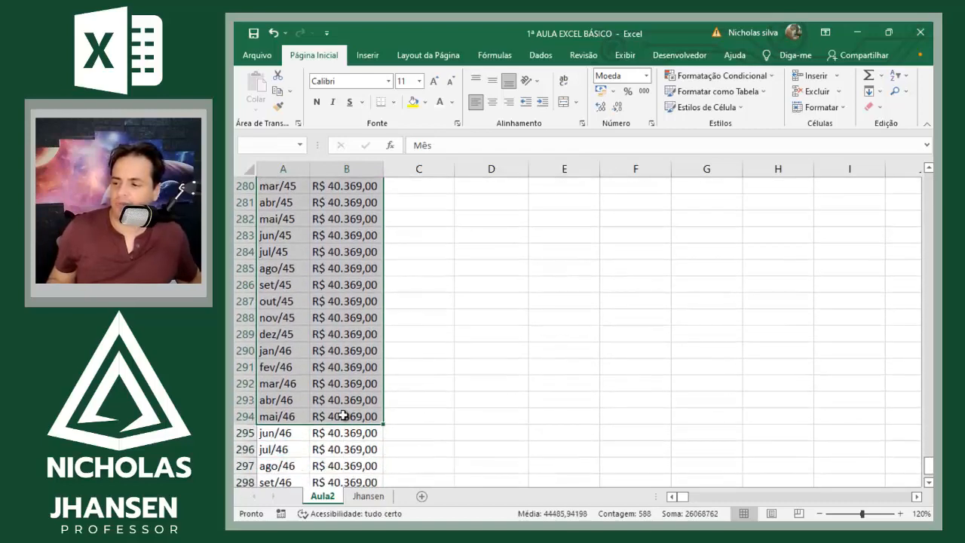
{"action": "left_click", "coordinate": [343, 415]}
{"action": "key", "text": "ctrl+Up"}
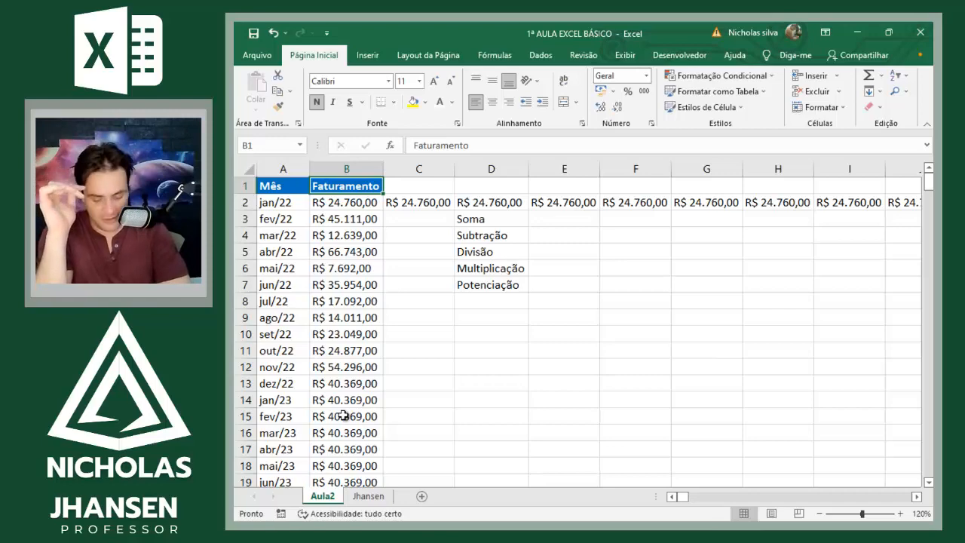
Step: Select from B1 to the sheet's last used cell, then select the entire contiguous data region starting from A2
{"action": "key", "text": "ctrl+shift+End"}
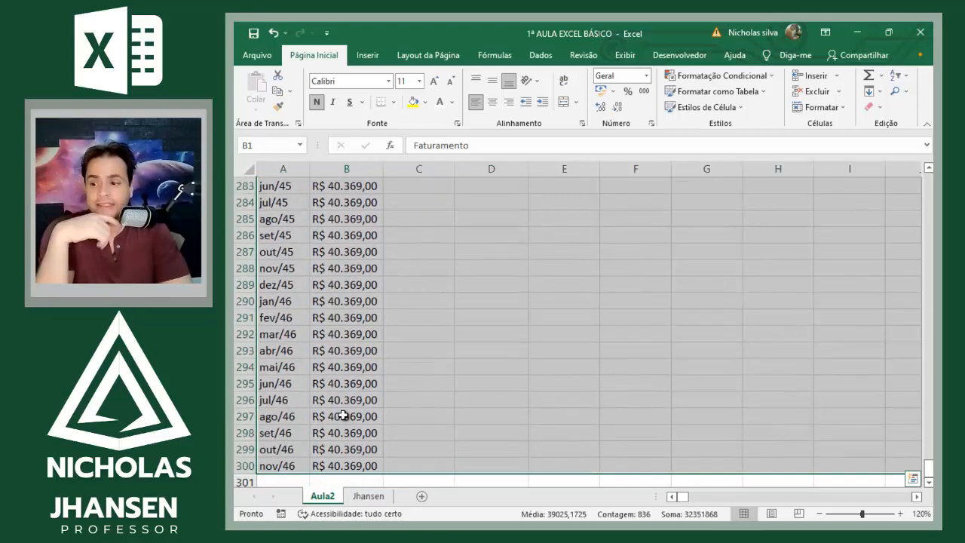
{"action": "key", "text": "Left"}
{"action": "key", "text": "Down"}
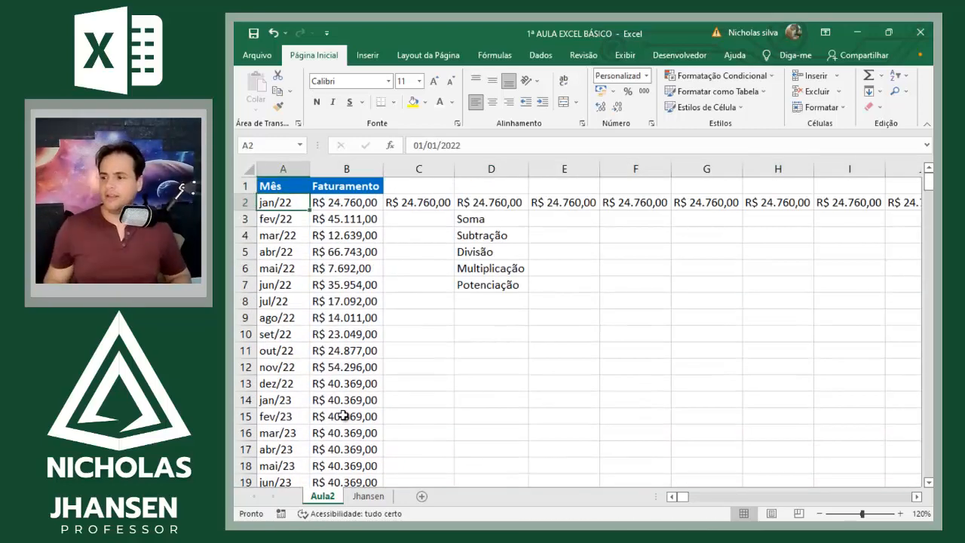
{"action": "key", "text": "ctrl+t"}
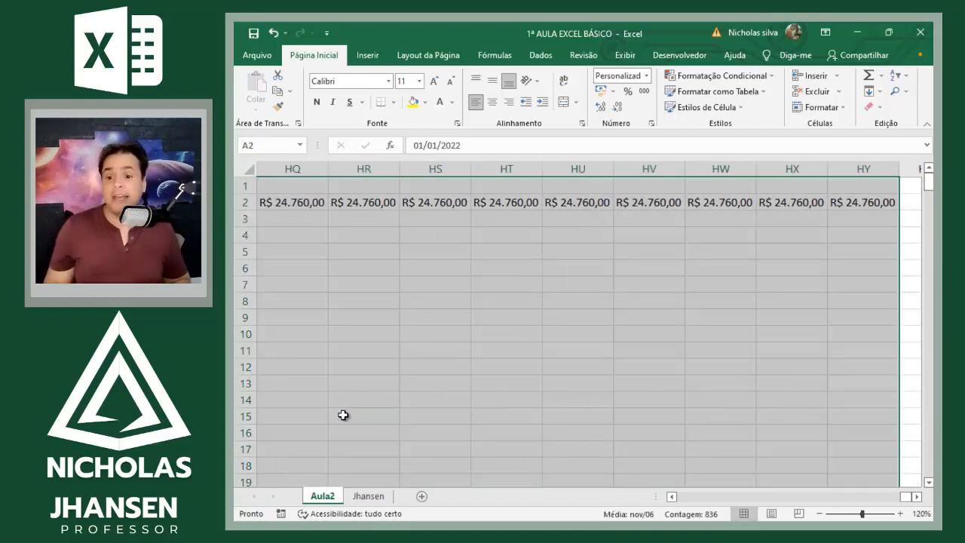
Step: Clear the repeated values in row 2 from C2 to the row's end and return to B2
{"action": "key", "text": "Right"}
{"action": "key", "text": "Right"}
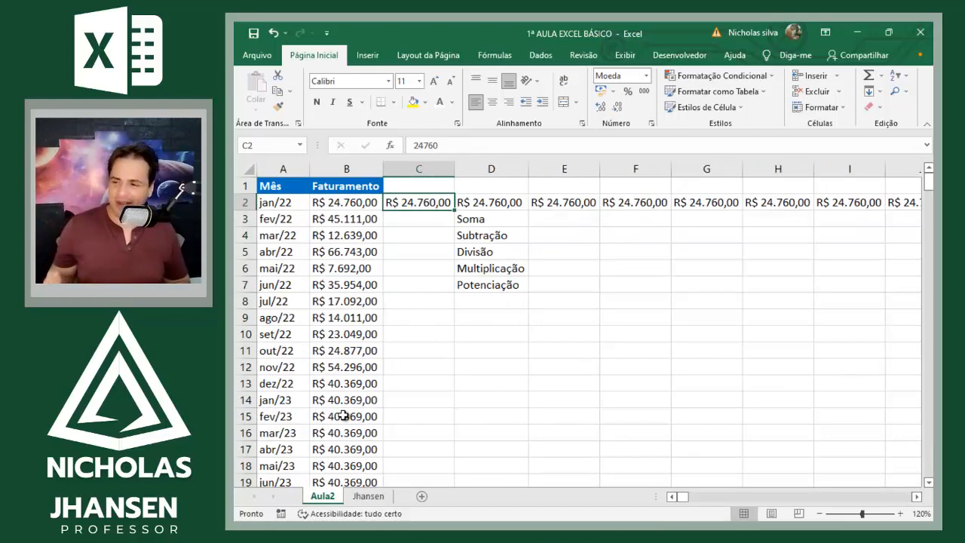
{"action": "key", "text": "ctrl+shift+Right"}
{"action": "key", "text": "ctrl+BackSpace"}
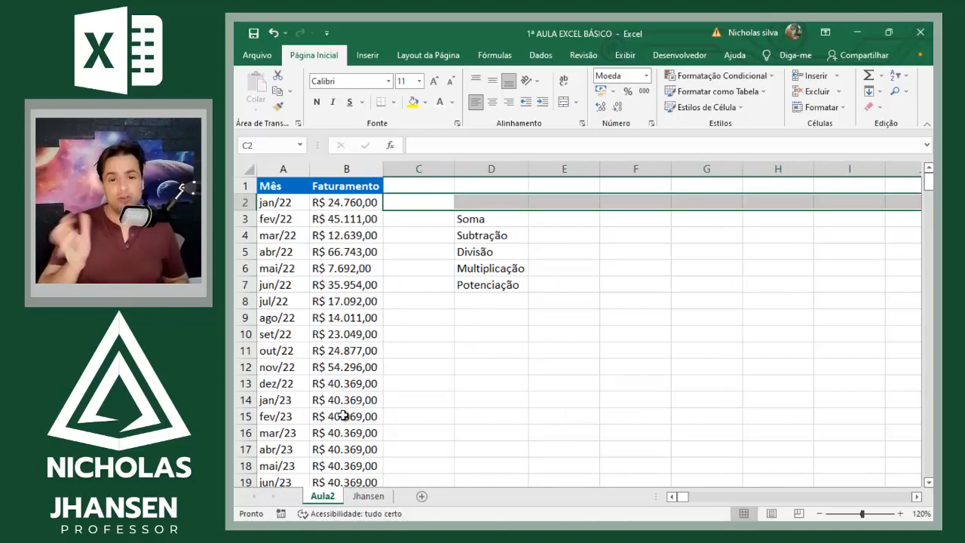
{"action": "key", "text": "Left"}
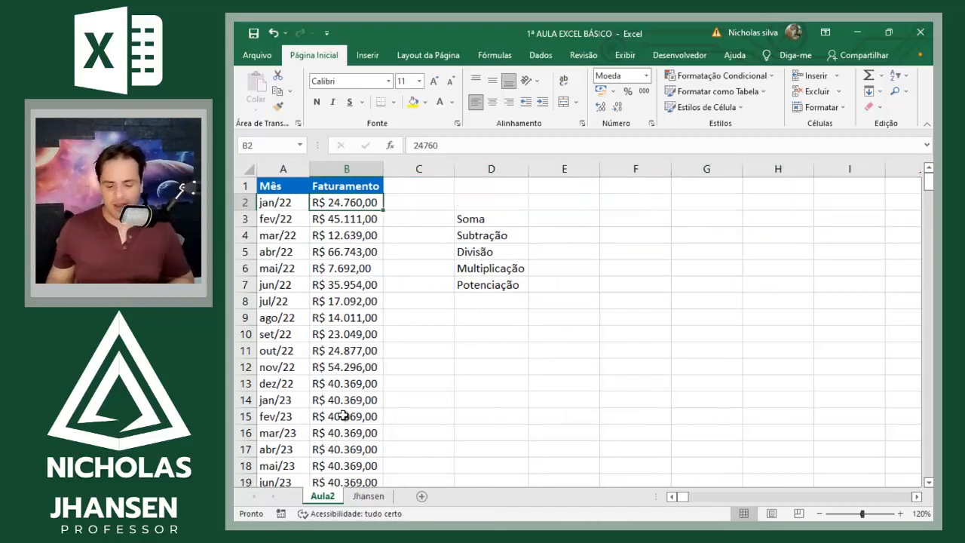
Step: Select the whole Mês and Faturamento table starting from B2, then select it again from A30 in column A
{"action": "key", "text": "ctrl+a"}
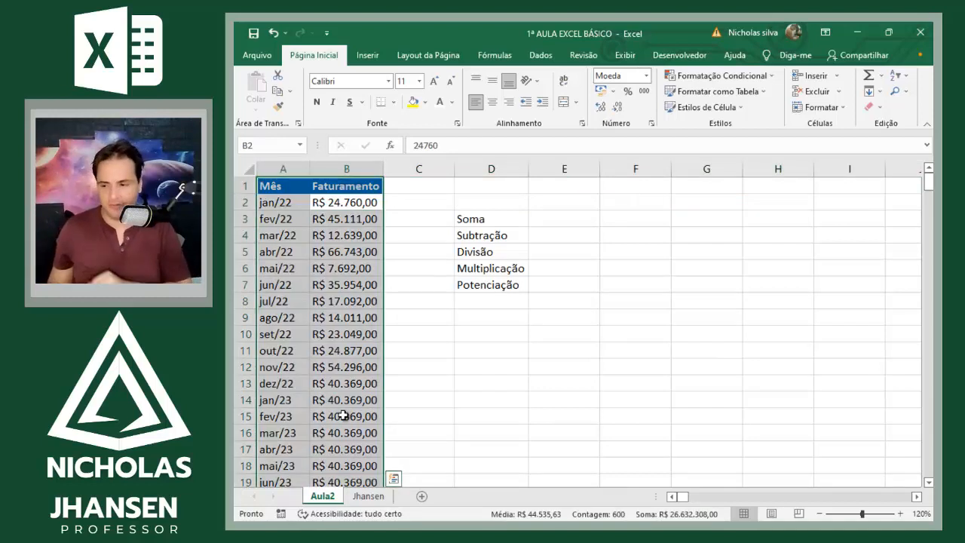
{"action": "key", "text": "Down"}
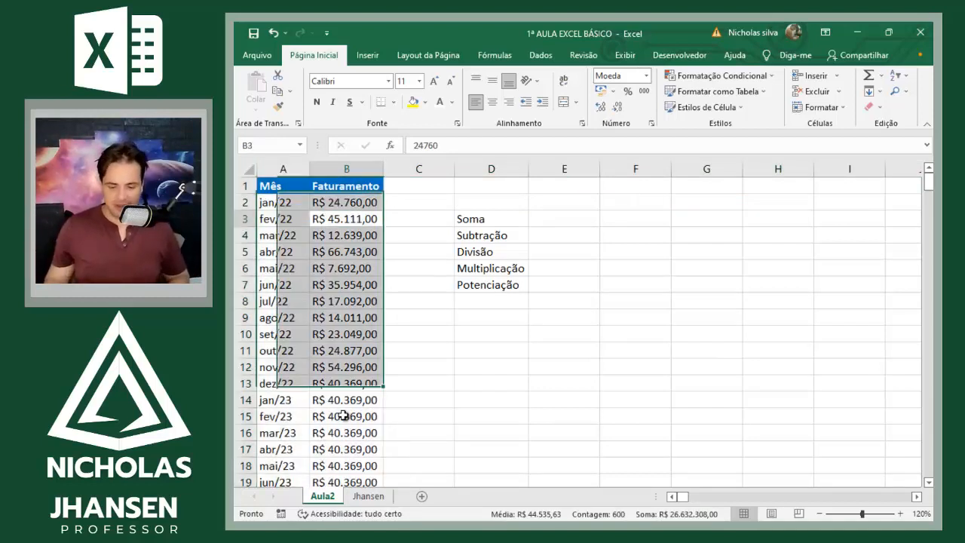
{"action": "key", "text": "Down"}
{"action": "key", "text": "Down"}
{"action": "key", "text": "Down"}
{"action": "key", "text": "Down"}
{"action": "key", "text": "Left"}
{"action": "key", "text": "Down"}
{"action": "key", "text": "Down"}
{"action": "key", "text": "Down"}
{"action": "key", "text": "Down"}
{"action": "key", "text": "Down"}
{"action": "key", "text": "Down"}
{"action": "key", "text": "Down"}
{"action": "key", "text": "Down"}
{"action": "key", "text": "Down"}
{"action": "key", "text": "Down"}
{"action": "key", "text": "Down"}
{"action": "key", "text": "Down"}
{"action": "key", "text": "Down"}
{"action": "key", "text": "Down"}
{"action": "key", "text": "Down"}
{"action": "key", "text": "Down"}
{"action": "key", "text": "Down"}
{"action": "key", "text": "Down"}
{"action": "key", "text": "Down"}
{"action": "key", "text": "Down"}
{"action": "key", "text": "Down"}
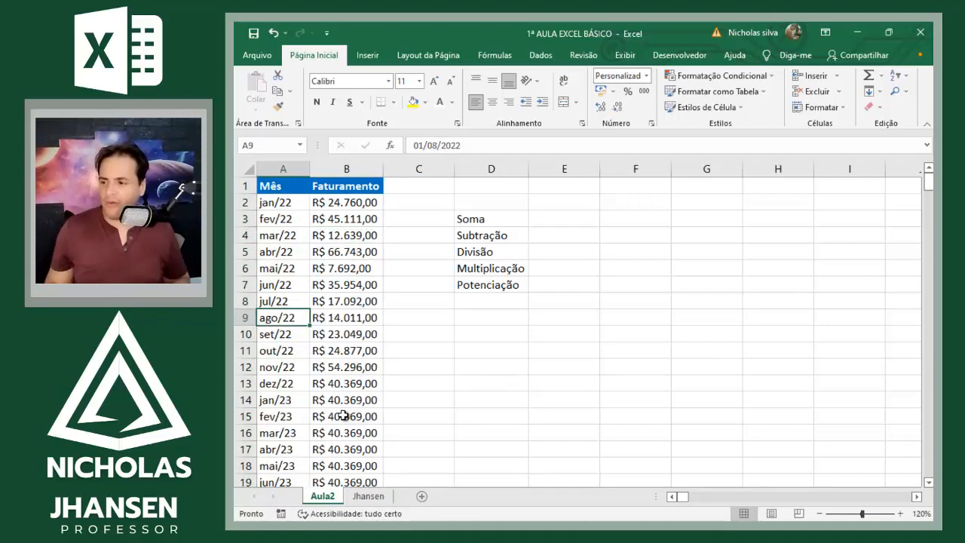
{"action": "key", "text": "ctrl+a"}
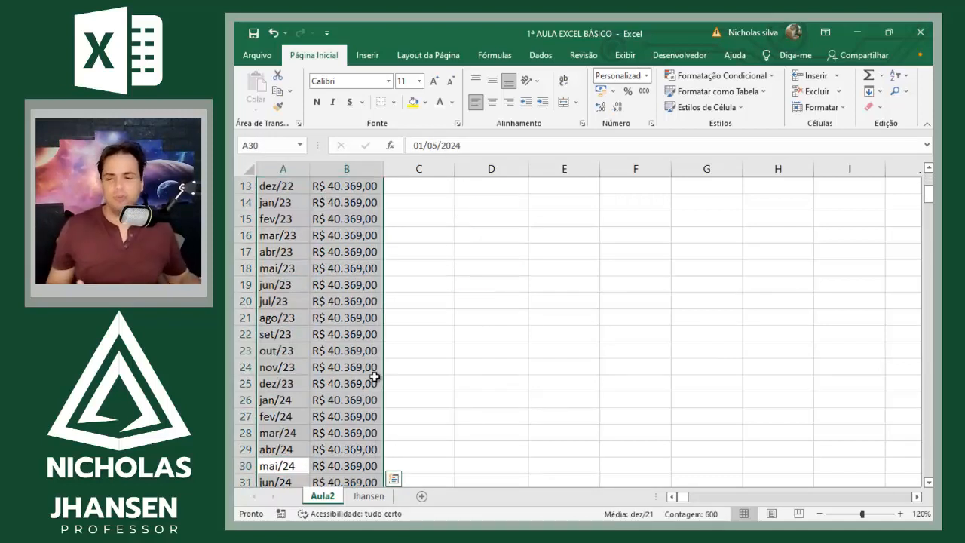
{"action": "scroll", "coordinate": [254, 300], "scroll_direction": "up", "scroll_amount": 4}
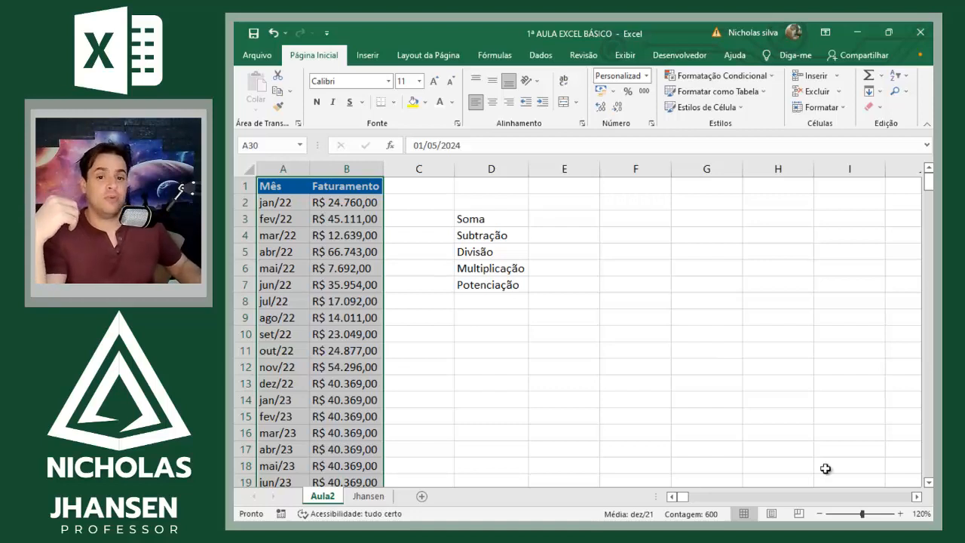
Step: Add three new blank worksheets after Aula2 and dismiss the accessibility checker
{"action": "left_click", "coordinate": [422, 498]}
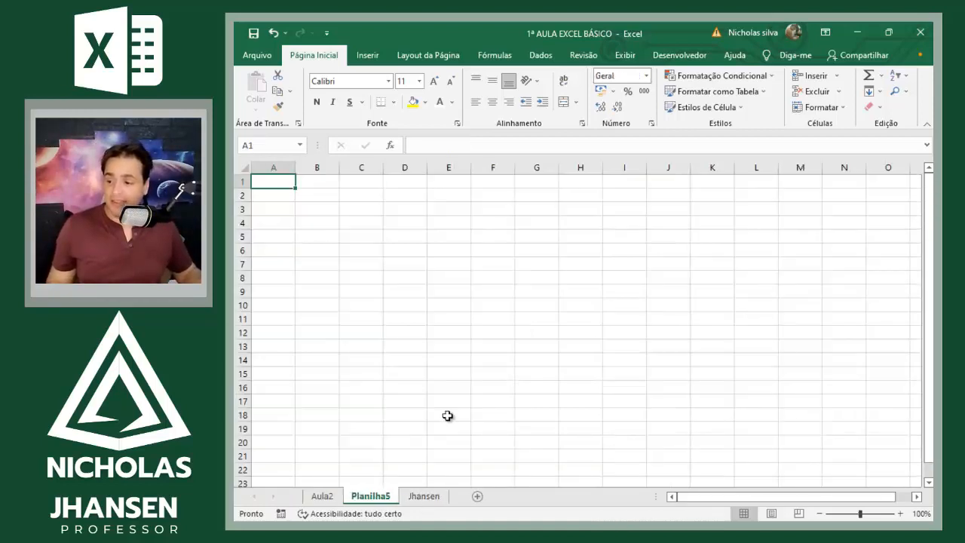
{"action": "left_click", "coordinate": [446, 415]}
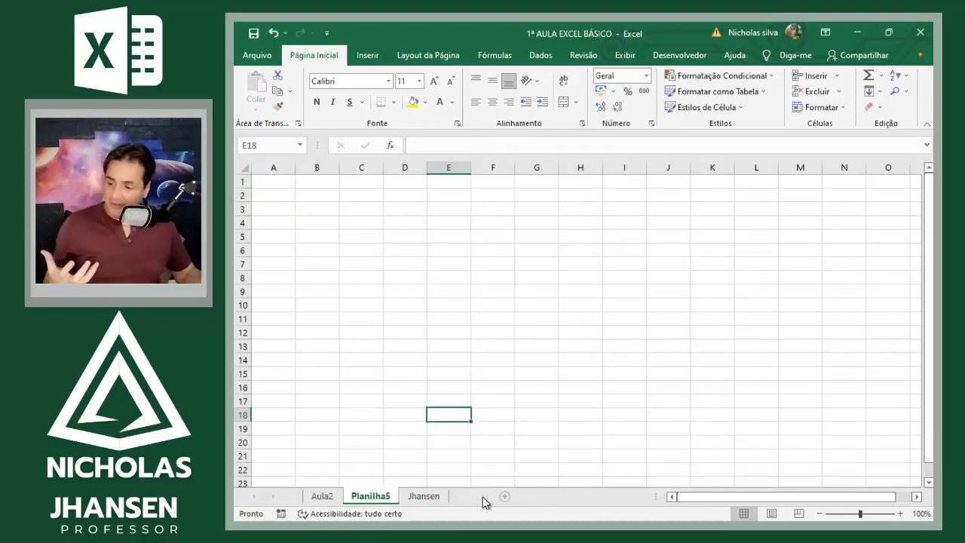
{"action": "left_click", "coordinate": [476, 496]}
{"action": "left_click", "coordinate": [532, 497]}
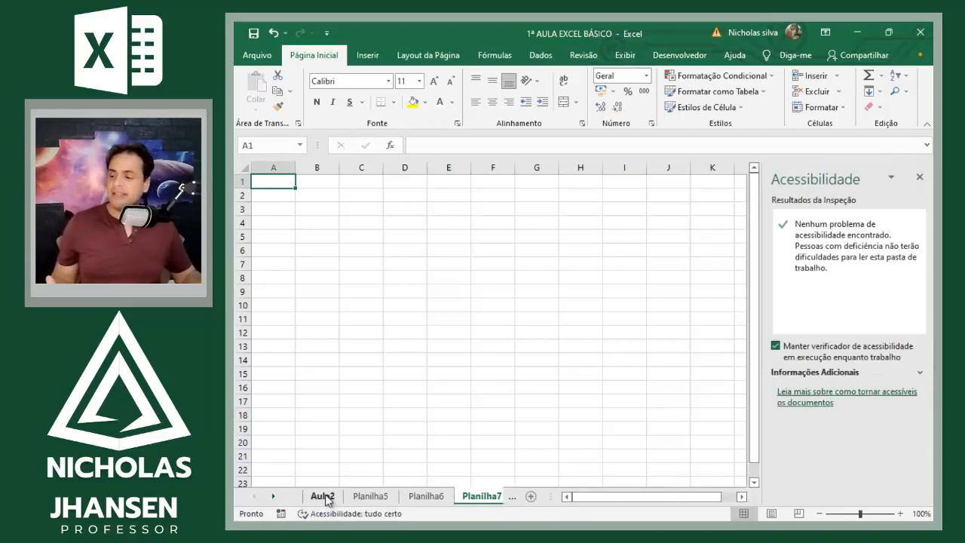
{"action": "left_click", "coordinate": [919, 180]}
{"action": "left_click", "coordinate": [920, 180]}
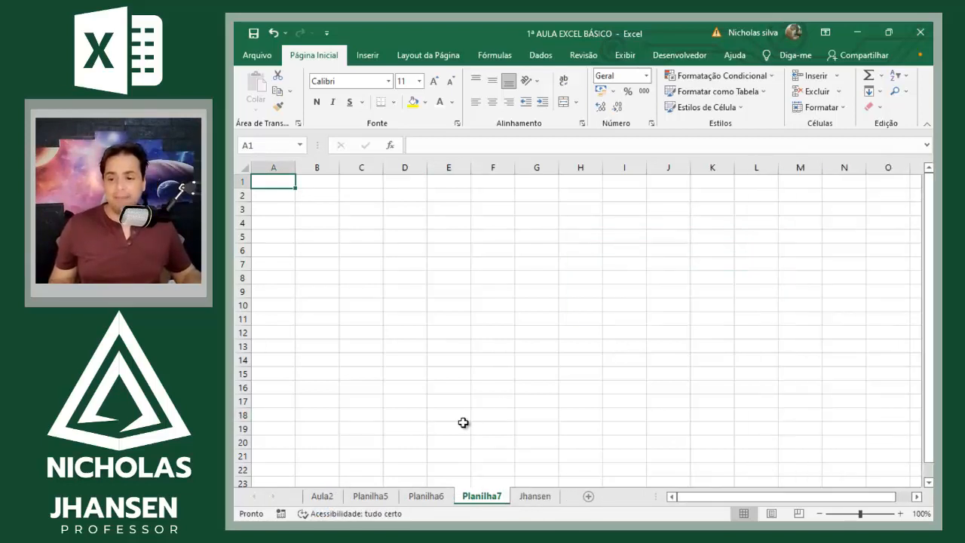
{"action": "left_click", "coordinate": [369, 385]}
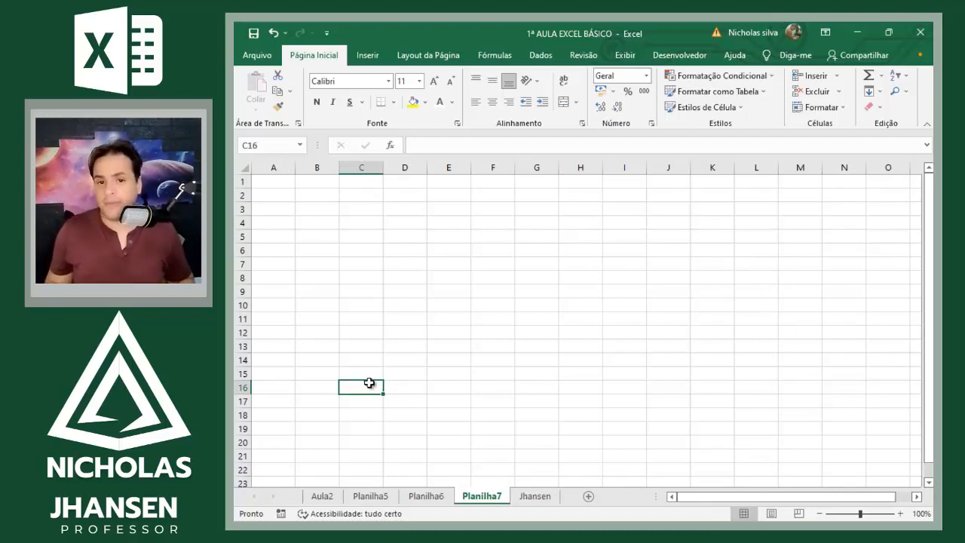
{"action": "key", "text": "ctrl+Page_Up"}
{"action": "key", "text": "ctrl+Page_Up"}
{"action": "key", "text": "ctrl+Page_Up"}
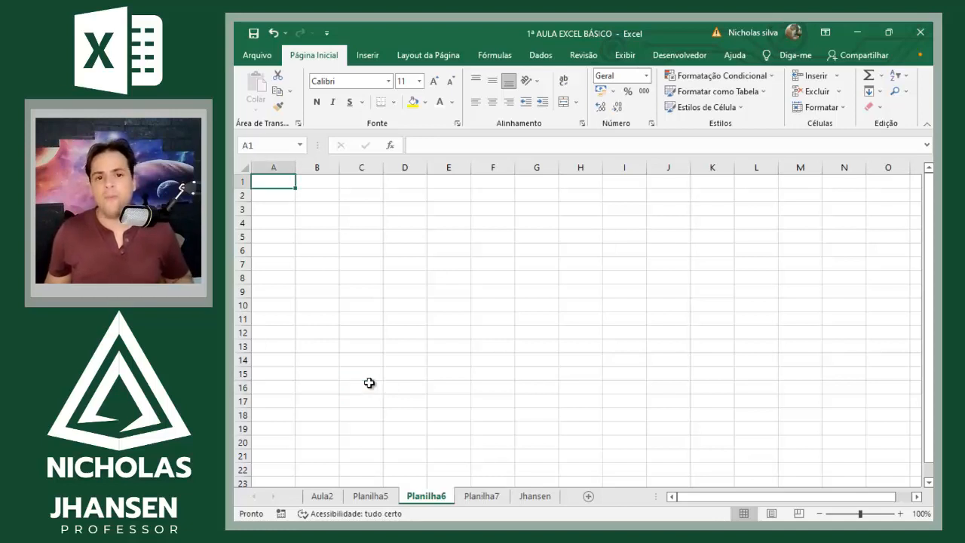
{"action": "key", "text": "ctrl+Page_Down"}
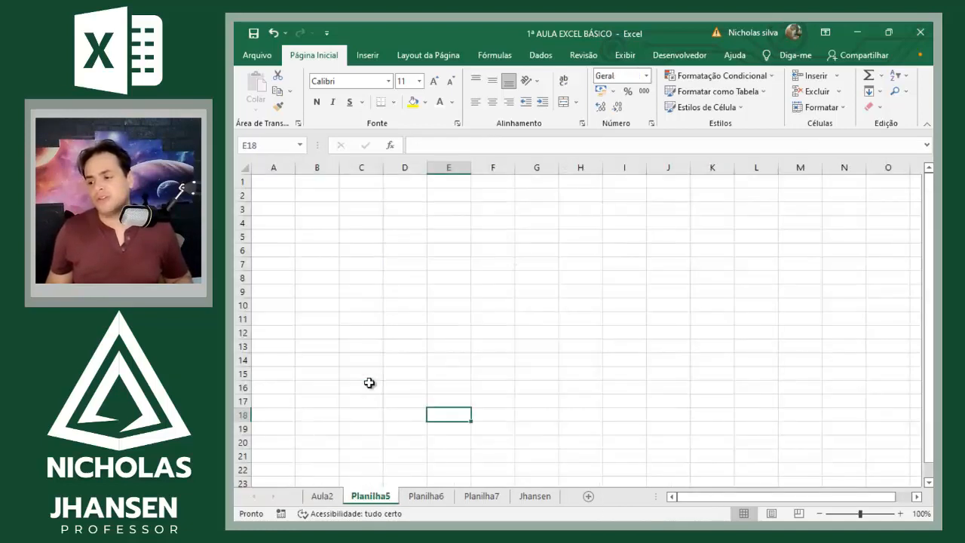
{"action": "key", "text": "ctrl+Page_Down"}
{"action": "key", "text": "ctrl+Page_Down"}
{"action": "key", "text": "ctrl+Page_Down"}
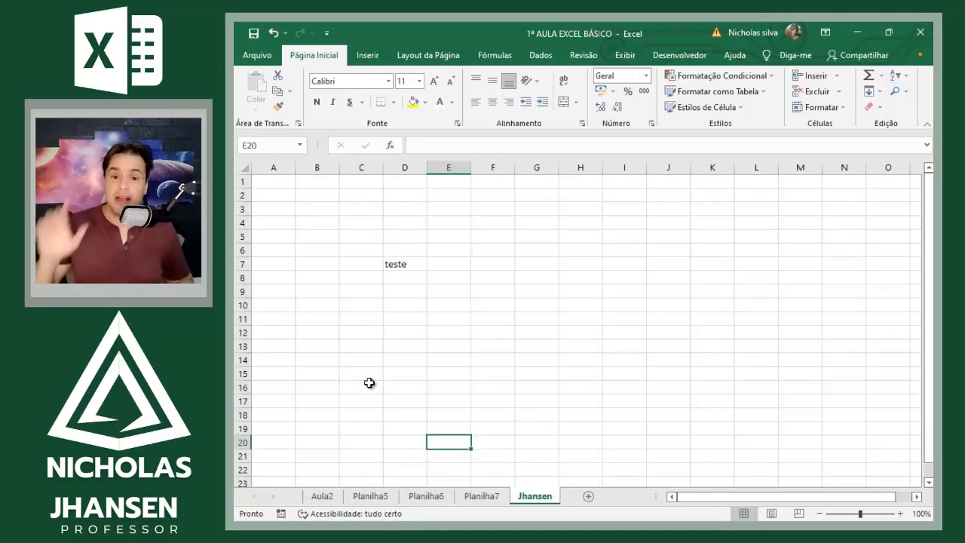
Step: Switch sheet by sheet from Jhansen back to Planilha5, forward to Planilha7, and back to Aula2
{"action": "key", "text": "ctrl+Page_Up"}
{"action": "key", "text": "ctrl+Page_Up"}
{"action": "key", "text": "ctrl+Page_Up"}
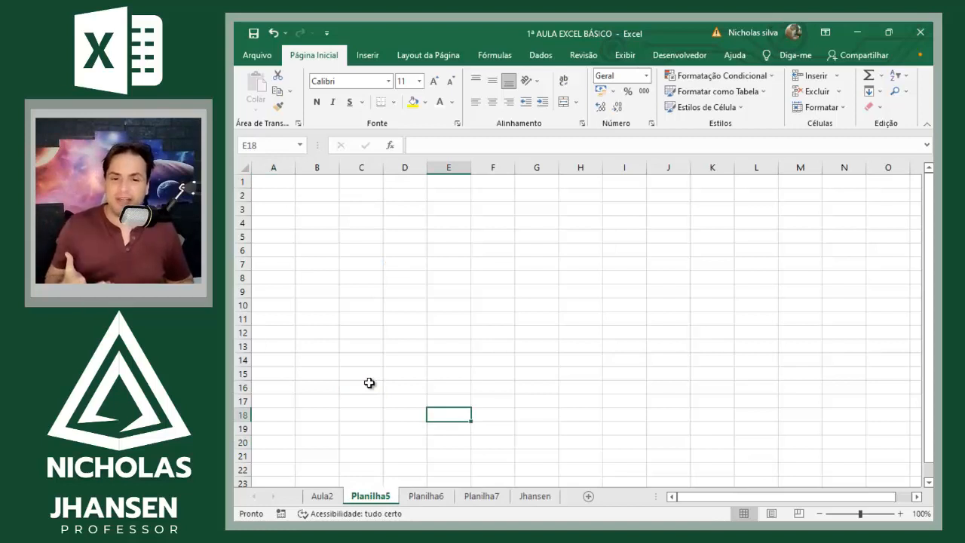
{"action": "key", "text": "ctrl+Page_Down"}
{"action": "key", "text": "ctrl+Page_Down"}
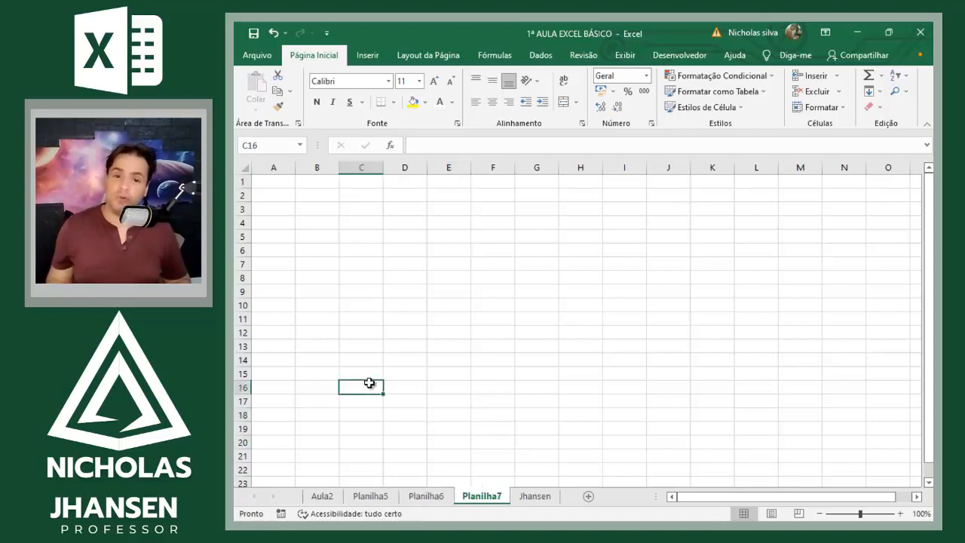
{"action": "key", "text": "ctrl+Page_Up"}
{"action": "key", "text": "ctrl+Page_Up"}
{"action": "key", "text": "ctrl+Page_Up"}
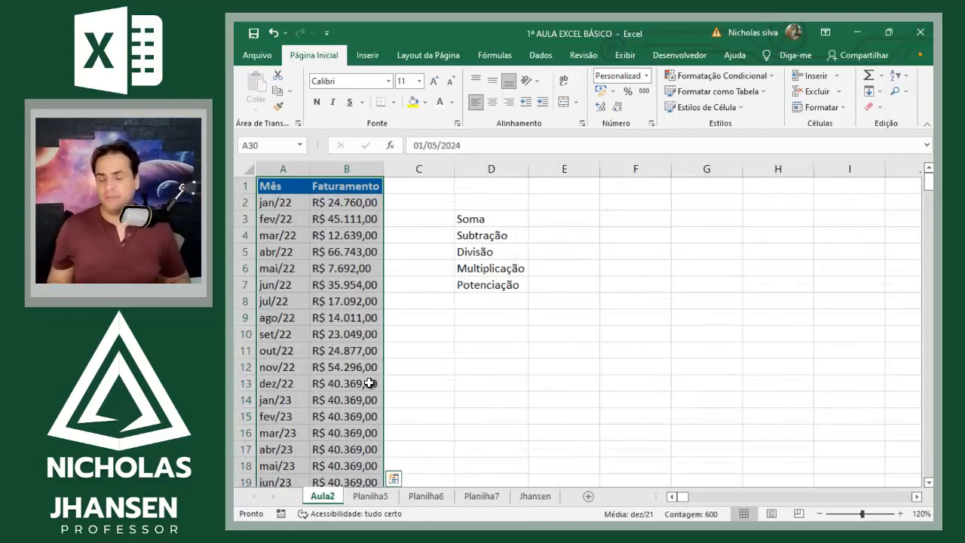
Step: Clear the Faturamento values from B12 down to B300 and go to A11 near the top of the table
{"action": "key", "text": "Right"}
{"action": "key", "text": "Right"}
{"action": "key", "text": "Left"}
{"action": "key", "text": "ctrl+Up"}
{"action": "key", "text": "Down"}
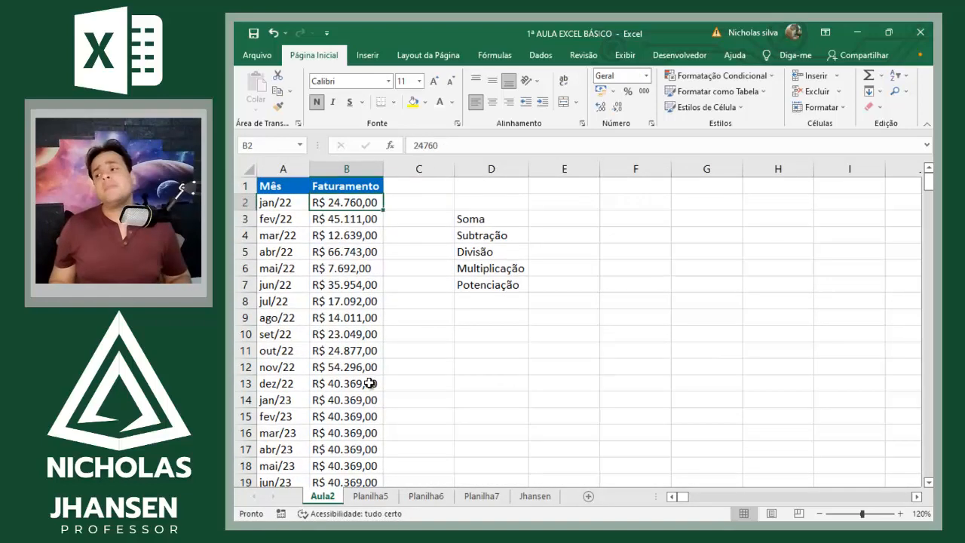
{"action": "key", "text": "Down"}
{"action": "key", "text": "Down"}
{"action": "key", "text": "Down"}
{"action": "key", "text": "Down"}
{"action": "key", "text": "Down"}
{"action": "key", "text": "Down"}
{"action": "key", "text": "Down"}
{"action": "key", "text": "Down"}
{"action": "key", "text": "Down"}
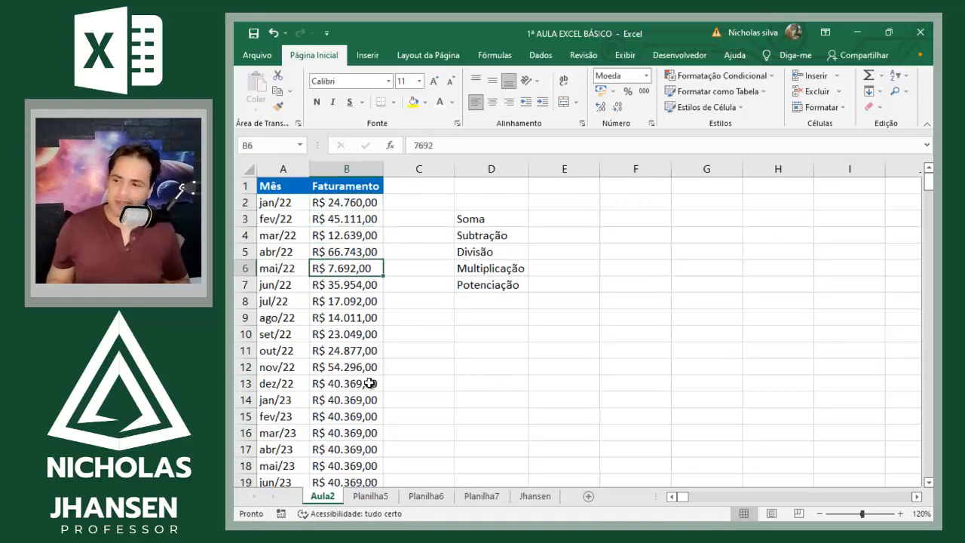
{"action": "key", "text": "Down"}
{"action": "key", "text": "ctrl+shift+Down"}
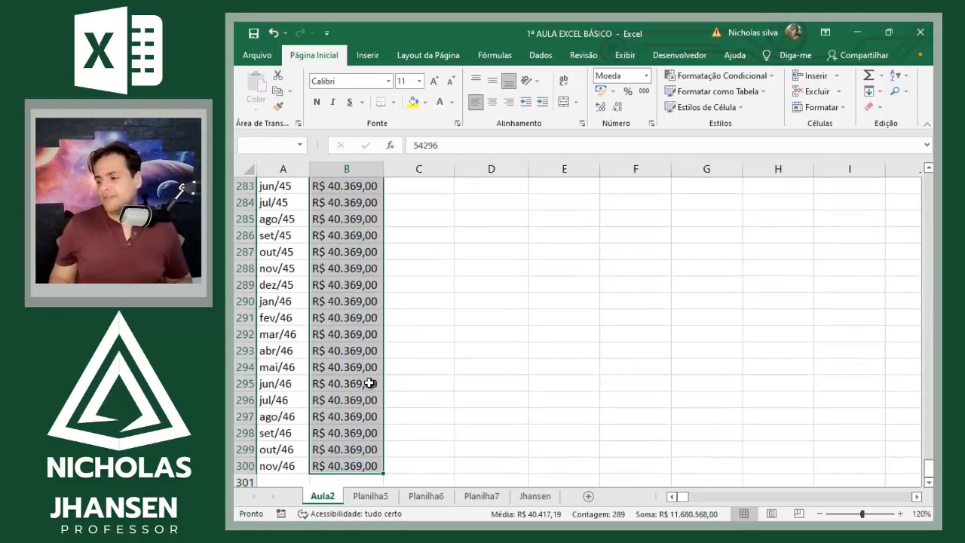
{"action": "key", "text": "Delete"}
{"action": "key", "text": "Up"}
{"action": "key", "text": "Left"}
{"action": "scroll", "coordinate": [369, 383], "scroll_direction": "up", "scroll_amount": 1}
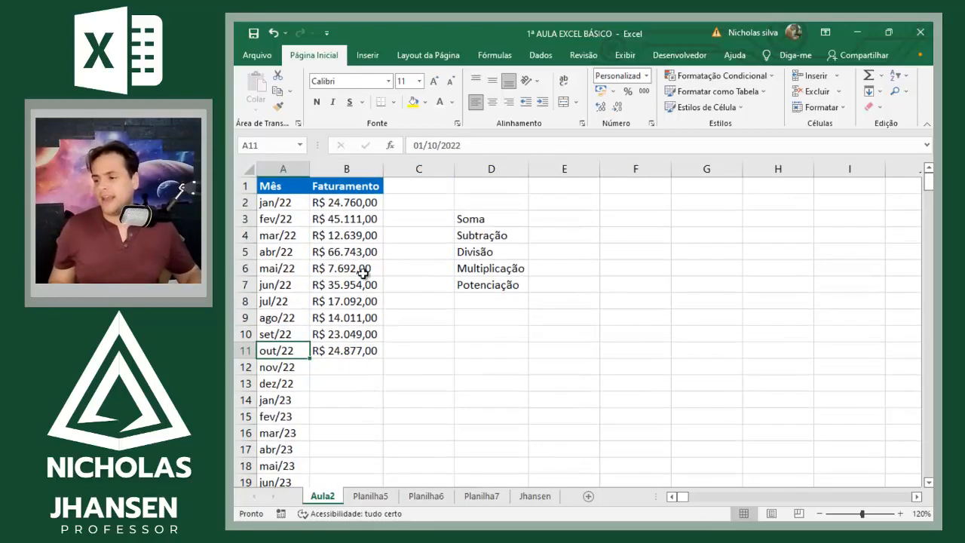
Step: Narrow column B until its values no longer fit, then autofit its width to the contents and select B11
{"action": "left_click_drag", "start_coordinate": [382, 170], "coordinate": [337, 178]}
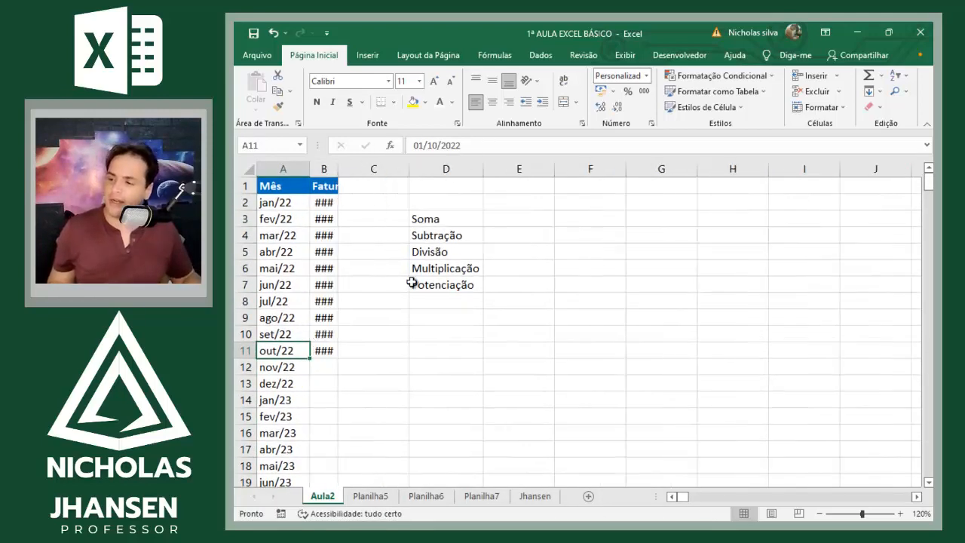
{"action": "left_click", "coordinate": [412, 284]}
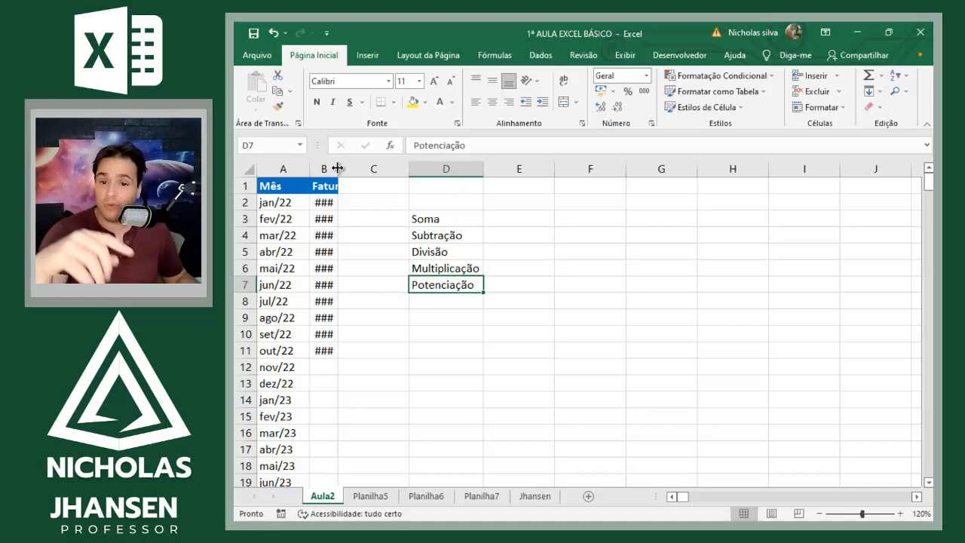
{"action": "double_click", "coordinate": [337, 168]}
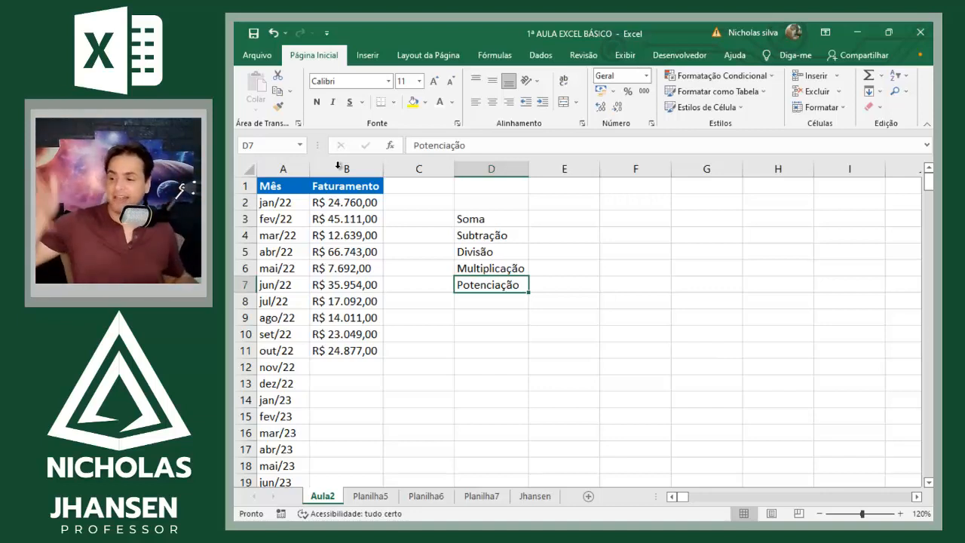
{"action": "left_click", "coordinate": [351, 350]}
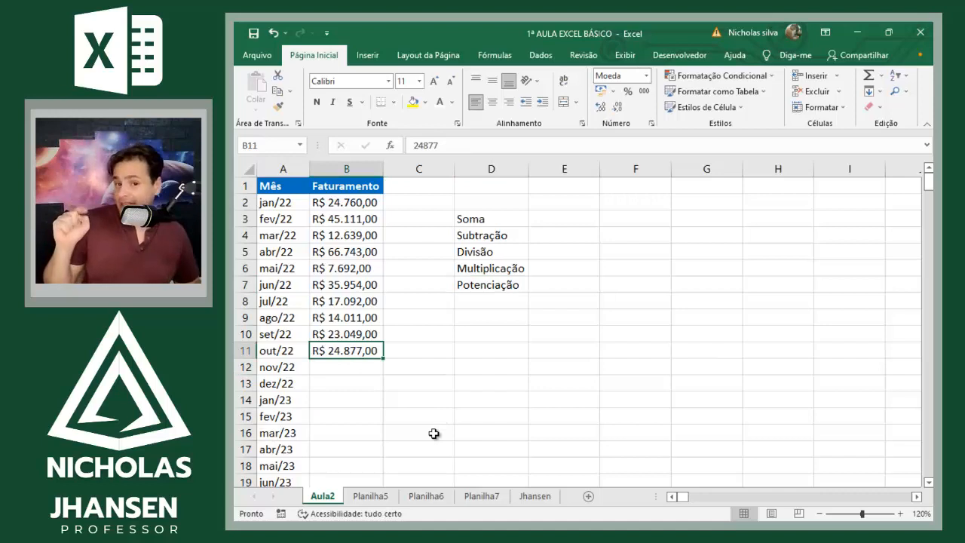
Step: Autofill the B11 Faturamento value down the rest of the column and return to header cell B1
{"action": "double_click", "coordinate": [385, 358]}
{"action": "scroll", "coordinate": [385, 362], "scroll_direction": "down", "scroll_amount": 4}
{"action": "scroll", "coordinate": [388, 365], "scroll_direction": "up", "scroll_amount": 2}
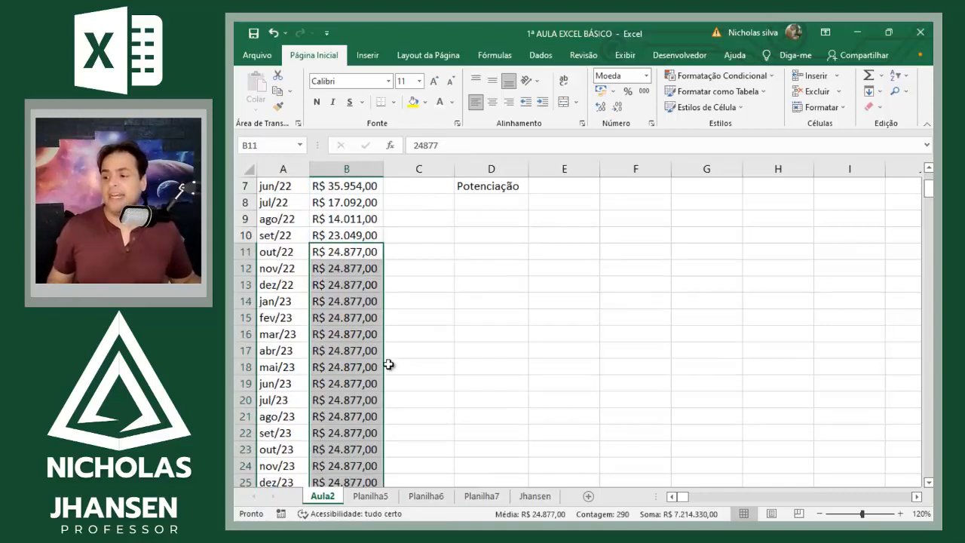
{"action": "scroll", "coordinate": [388, 365], "scroll_direction": "up", "scroll_amount": 1}
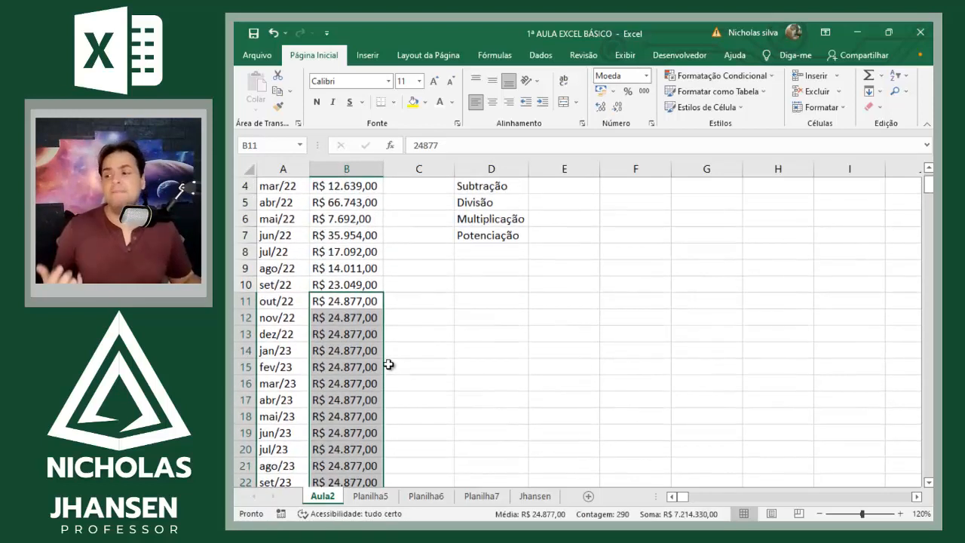
{"action": "scroll", "coordinate": [345, 320], "scroll_direction": "down", "scroll_amount": 5}
{"action": "scroll", "coordinate": [344, 320], "scroll_direction": "up", "scroll_amount": 6}
{"action": "left_click", "coordinate": [344, 317]}
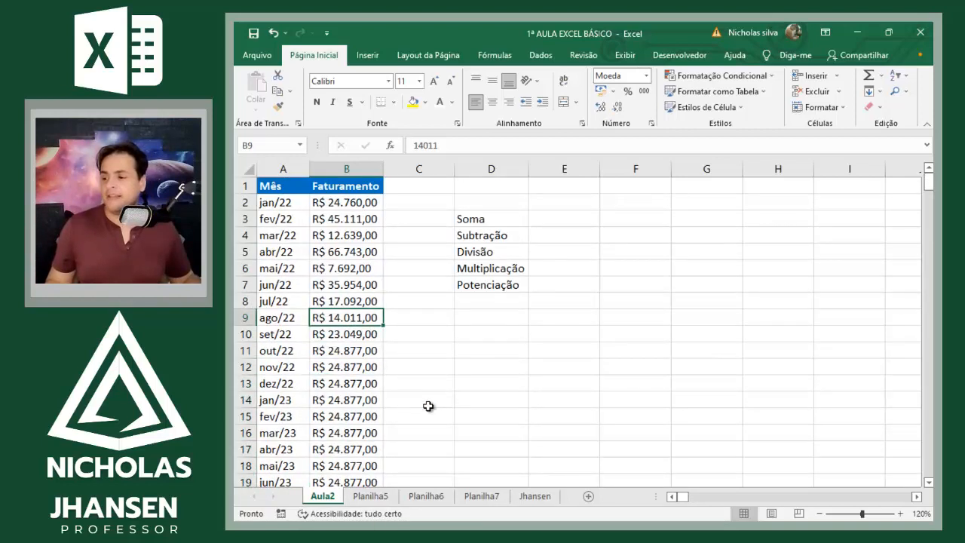
{"action": "key", "text": "Up"}
{"action": "key", "text": "Up"}
{"action": "key", "text": "Up"}
{"action": "key", "text": "Up"}
{"action": "key", "text": "Up"}
{"action": "key", "text": "Up"}
{"action": "key", "text": "Up"}
{"action": "key", "text": "Up"}
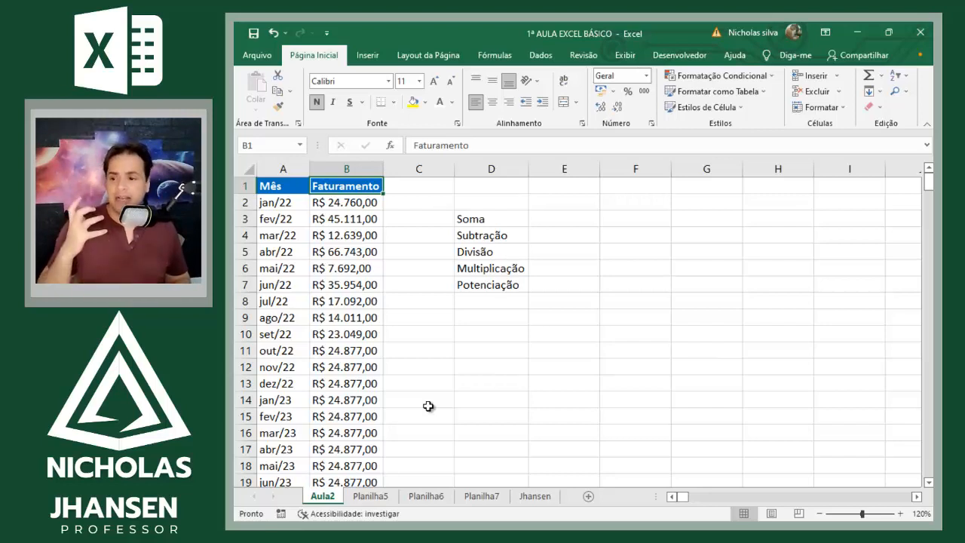
Step: Enter the sum =24760+45111 using fixed numbers in E3 beside Soma
{"action": "left_click", "coordinate": [564, 214]}
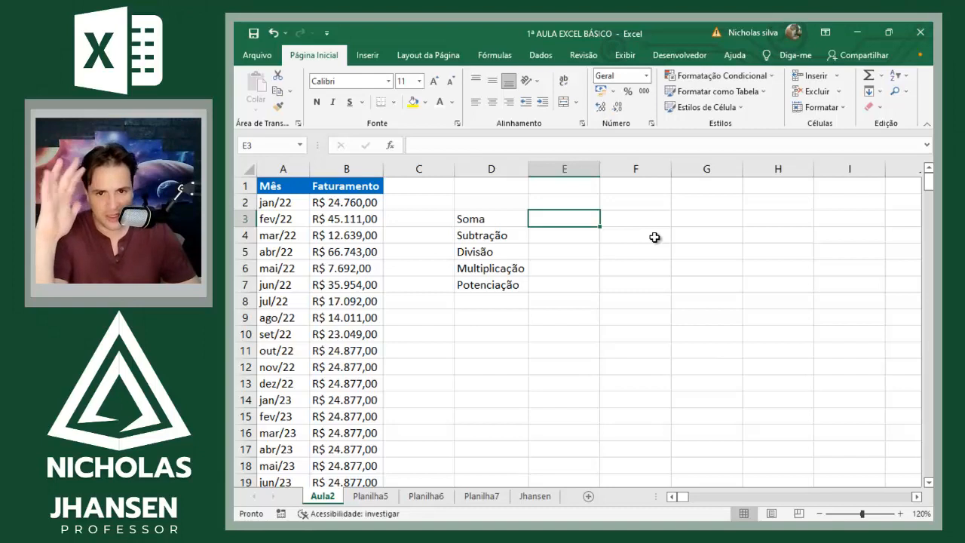
{"action": "type", "text": "="}
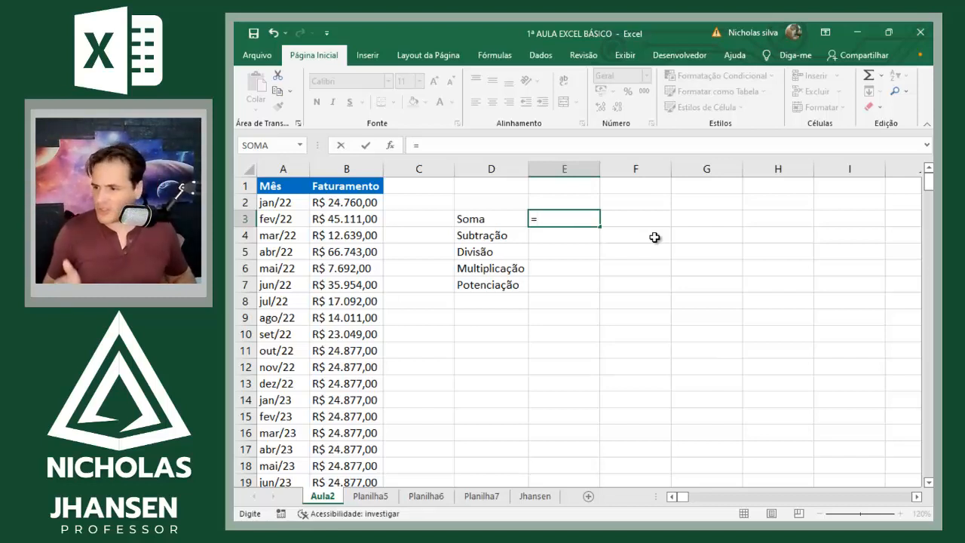
{"action": "type", "text": "24760"}
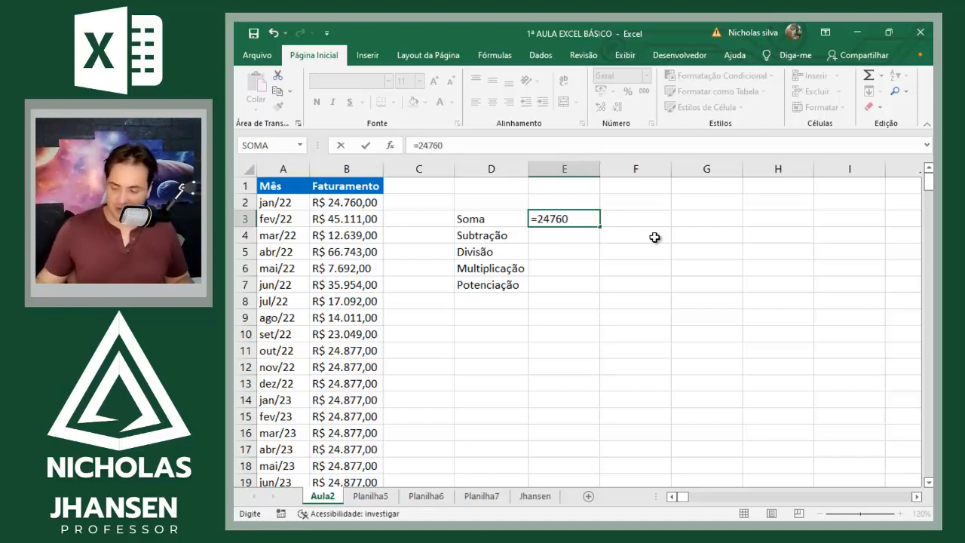
{"action": "type", "text": "+"}
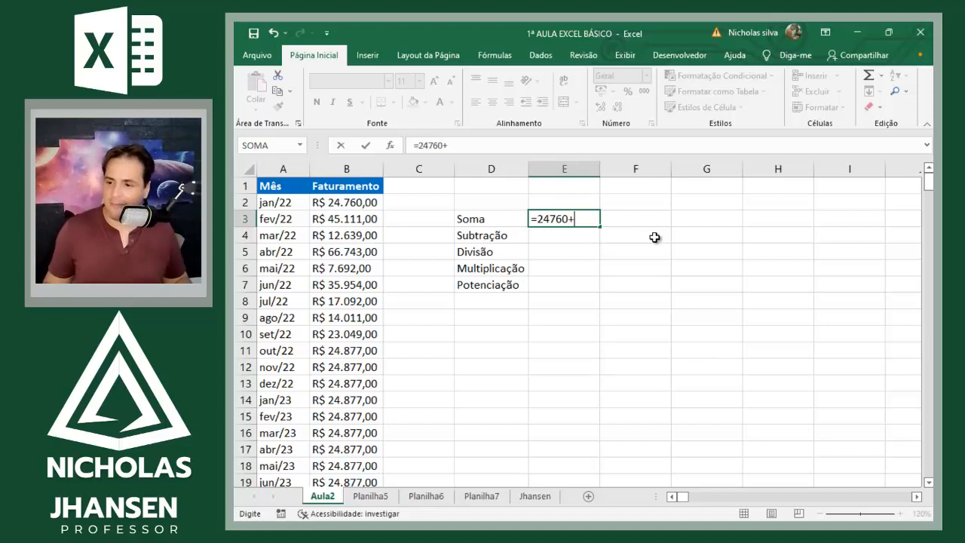
{"action": "type", "text": "45"}
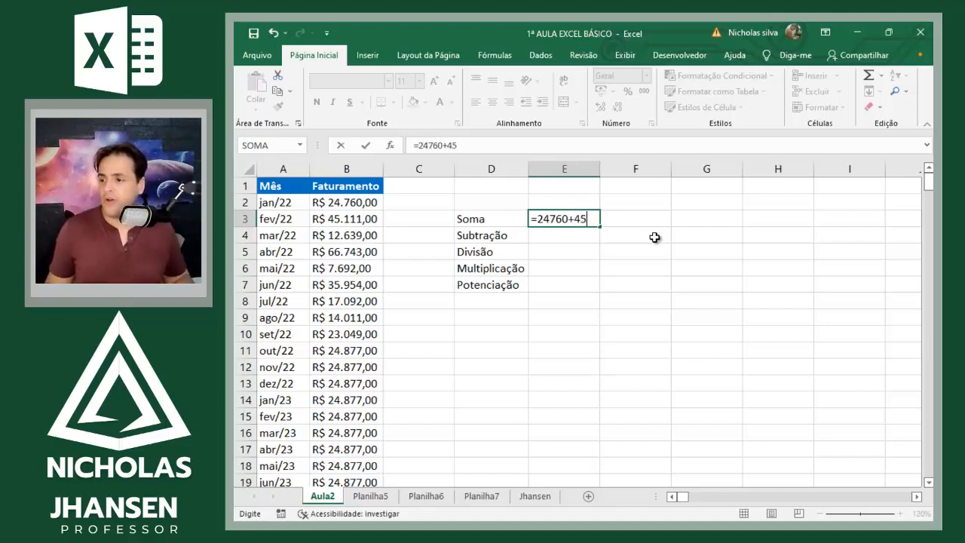
{"action": "type", "text": "111"}
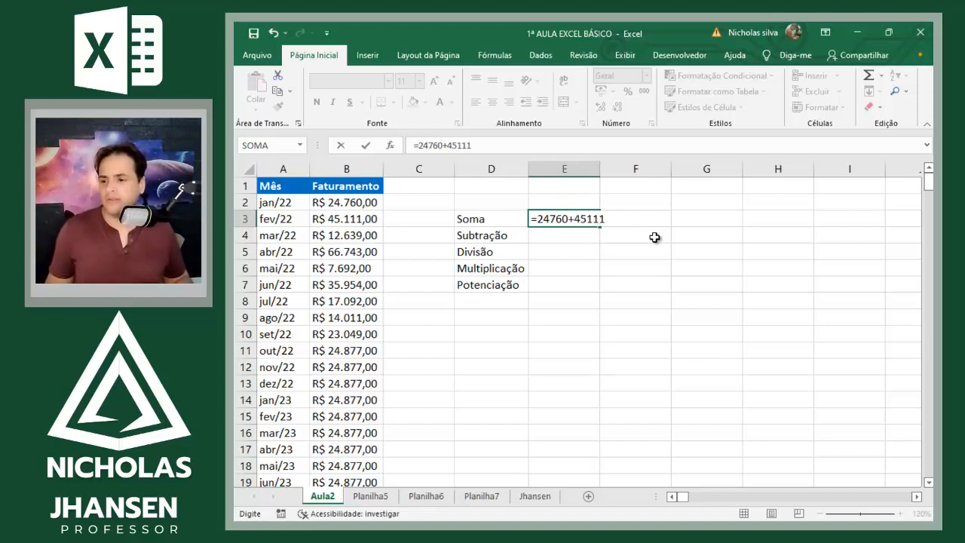
{"action": "key", "text": "Return"}
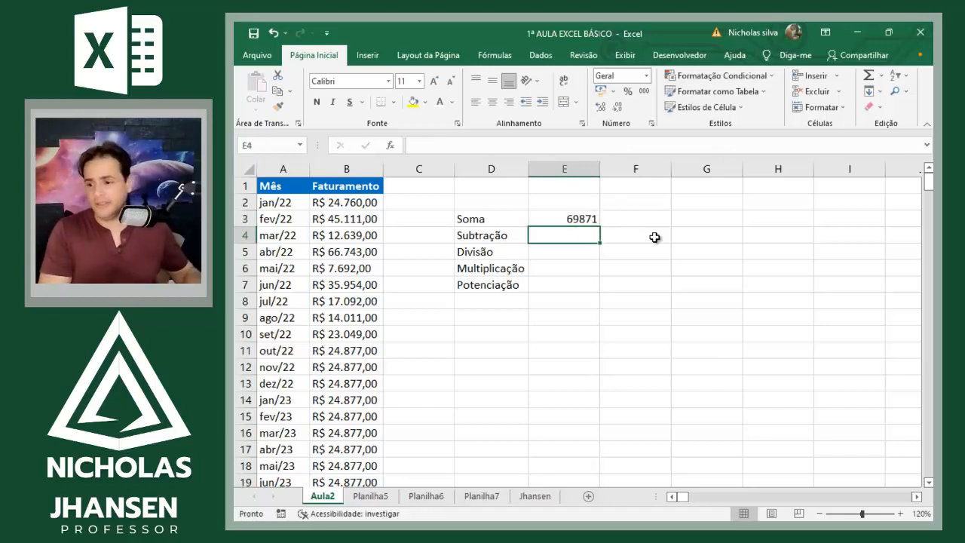
Step: Apply the Moeda number format to the Soma result in E3
{"action": "key", "text": "Up"}
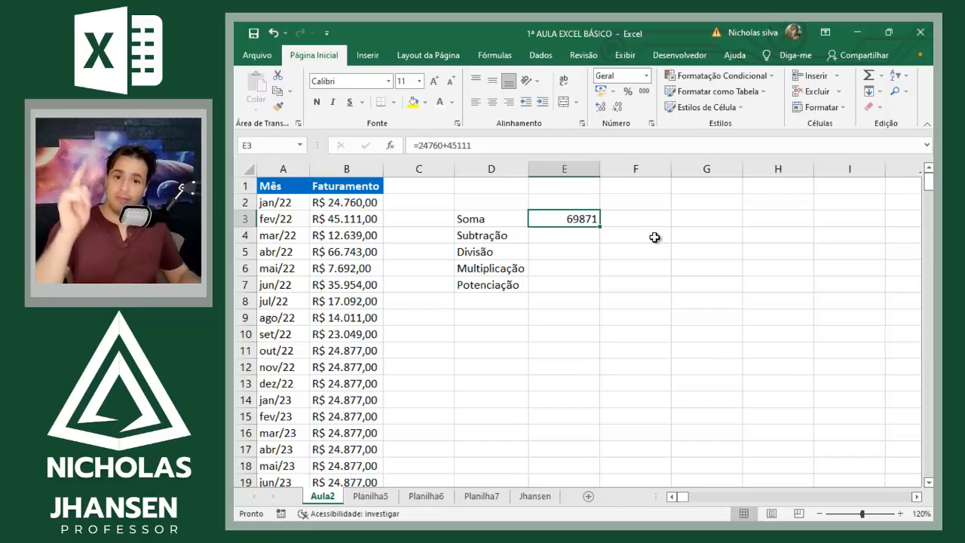
{"action": "left_click", "coordinate": [646, 77]}
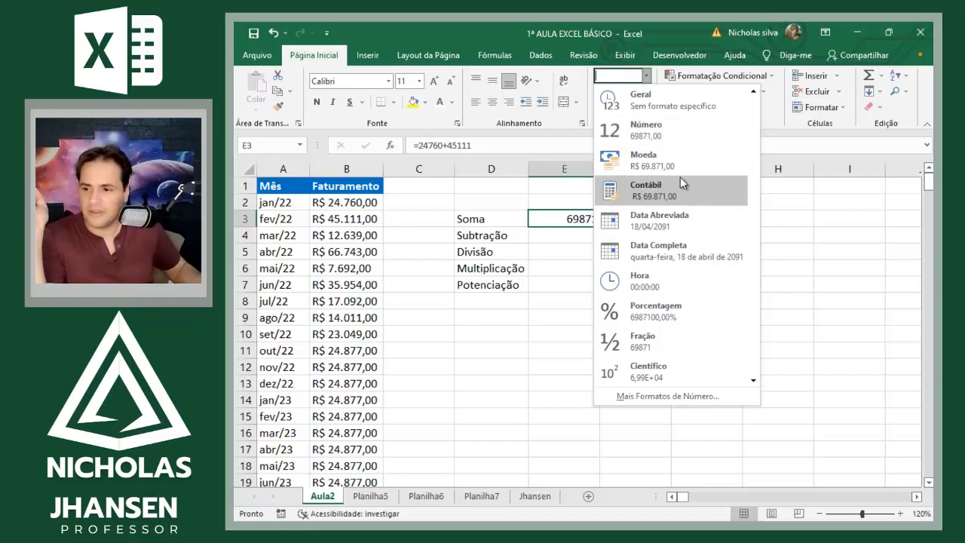
{"action": "left_click", "coordinate": [680, 155]}
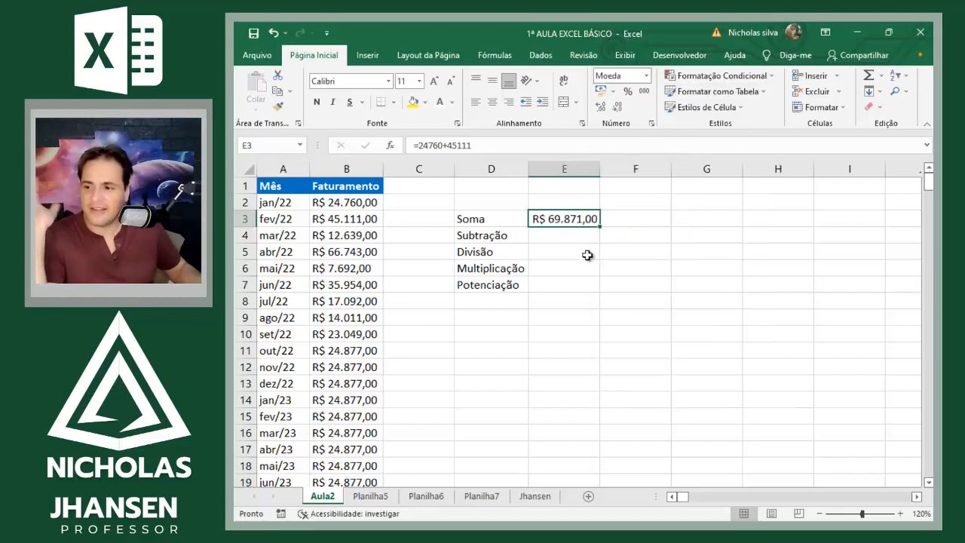
Step: Try to enter a plus sign in C3 preceded by a double quotation mark
{"action": "left_click", "coordinate": [365, 270]}
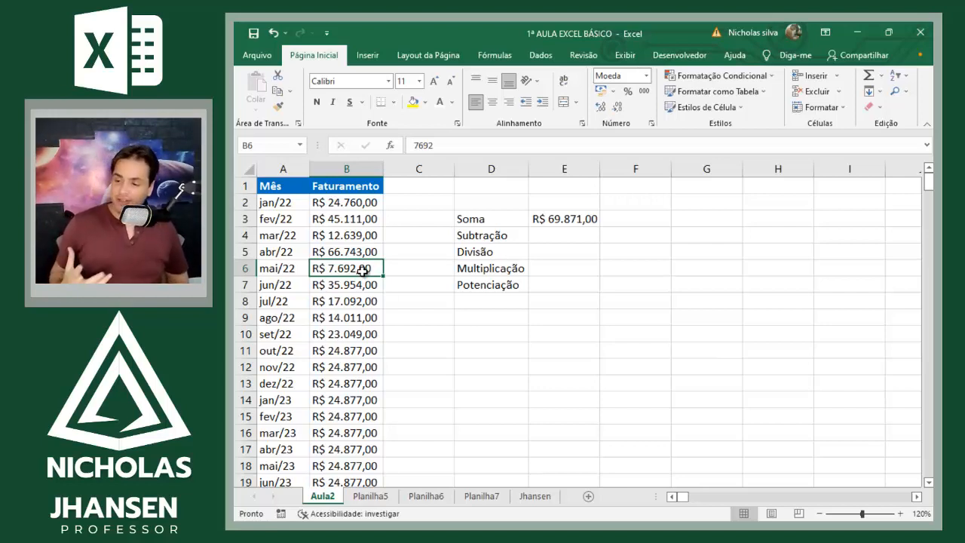
{"action": "key", "text": "Up"}
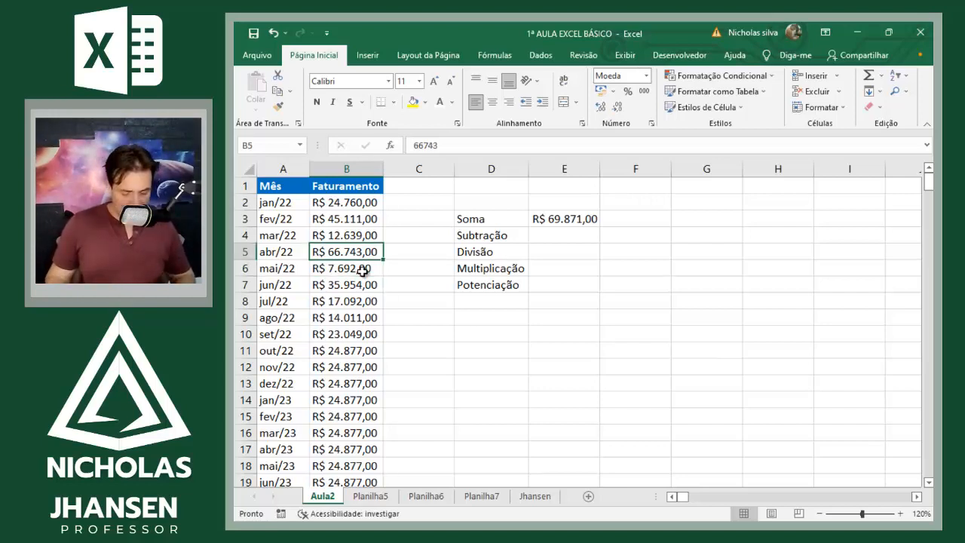
{"action": "key", "text": "Right"}
{"action": "key", "text": "Up"}
{"action": "key", "text": "Up"}
{"action": "type", "text": "\"+"}
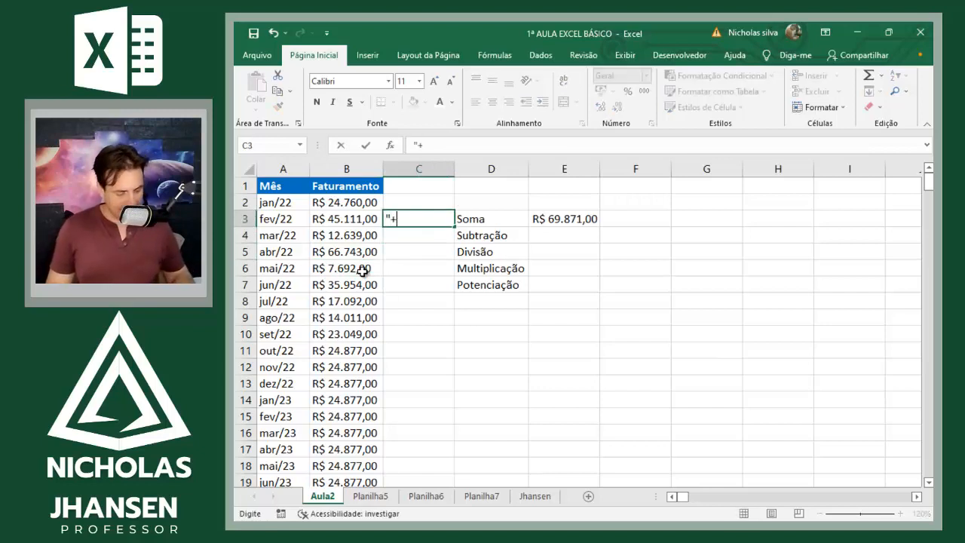
{"action": "key", "text": "Return"}
{"action": "key", "text": "Up"}
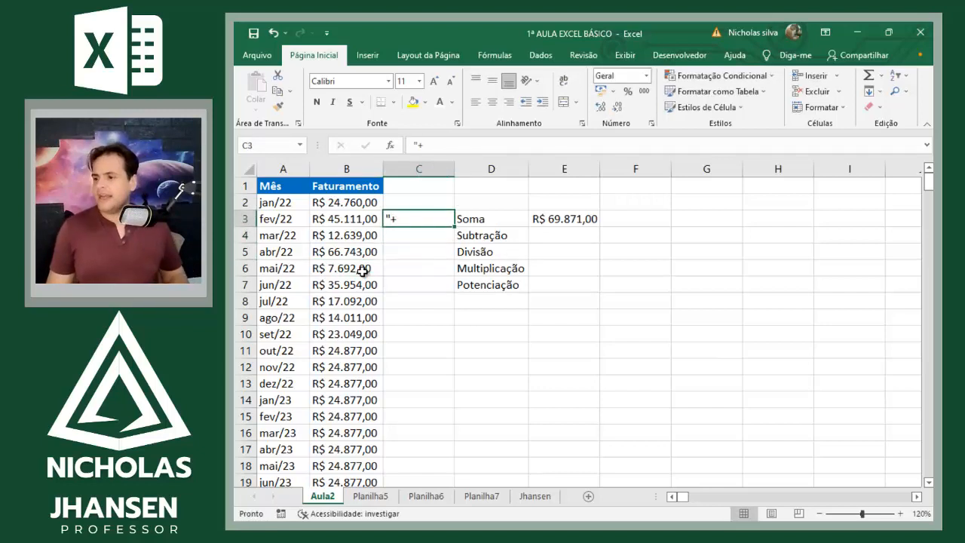
Step: Enter '+ in C3 as the text plus sign and enlarge its font to 18
{"action": "type", "text": "'+"}
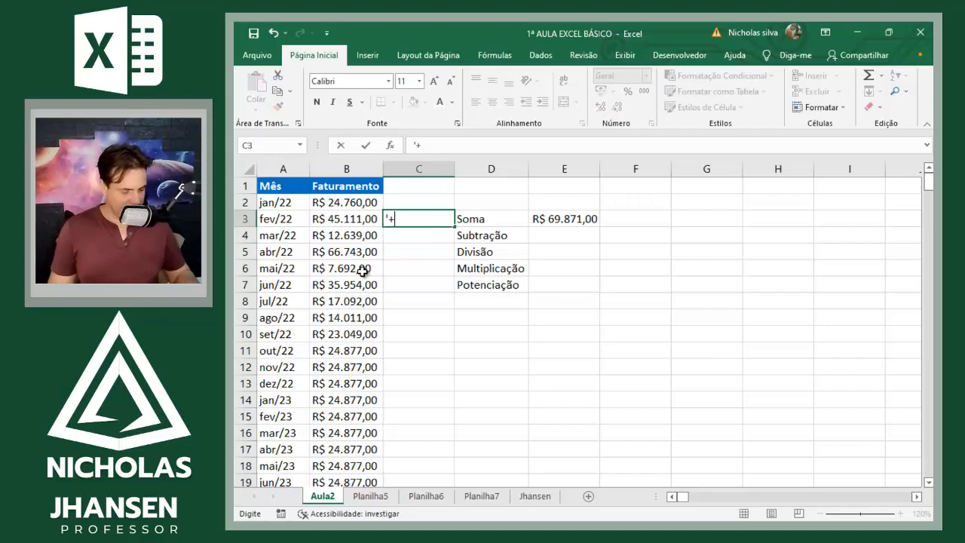
{"action": "key", "text": "Return"}
{"action": "key", "text": "Up"}
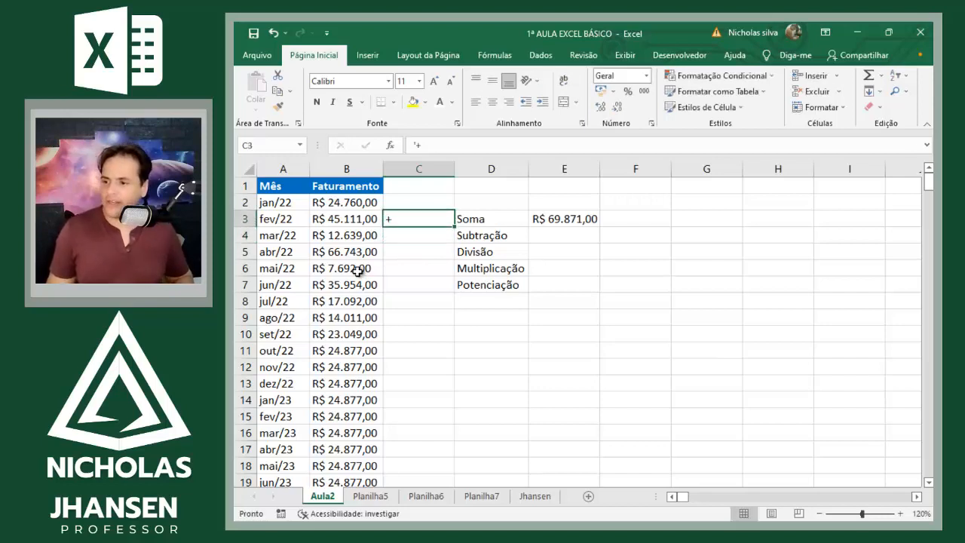
{"action": "left_click", "coordinate": [435, 80]}
{"action": "left_click", "coordinate": [435, 81]}
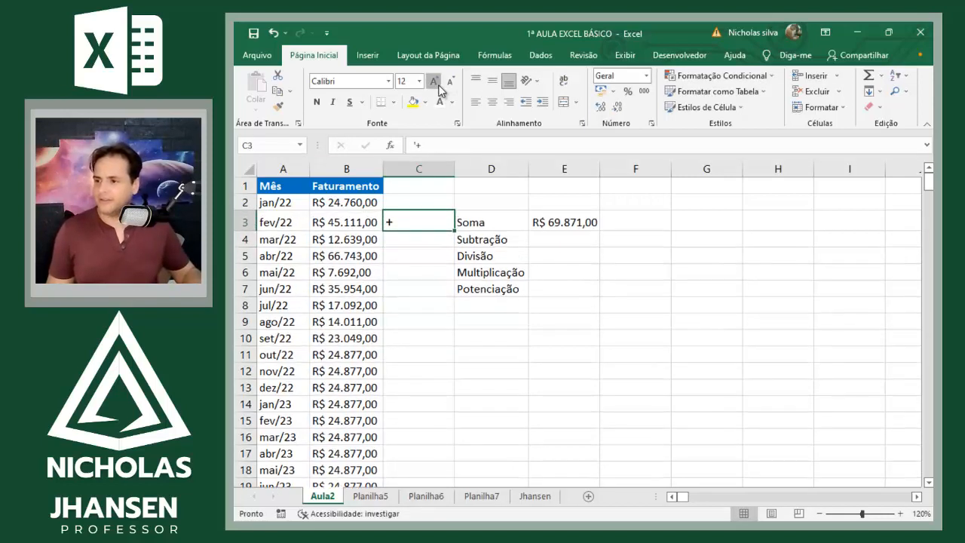
{"action": "left_click", "coordinate": [435, 81]}
{"action": "left_click", "coordinate": [435, 81]}
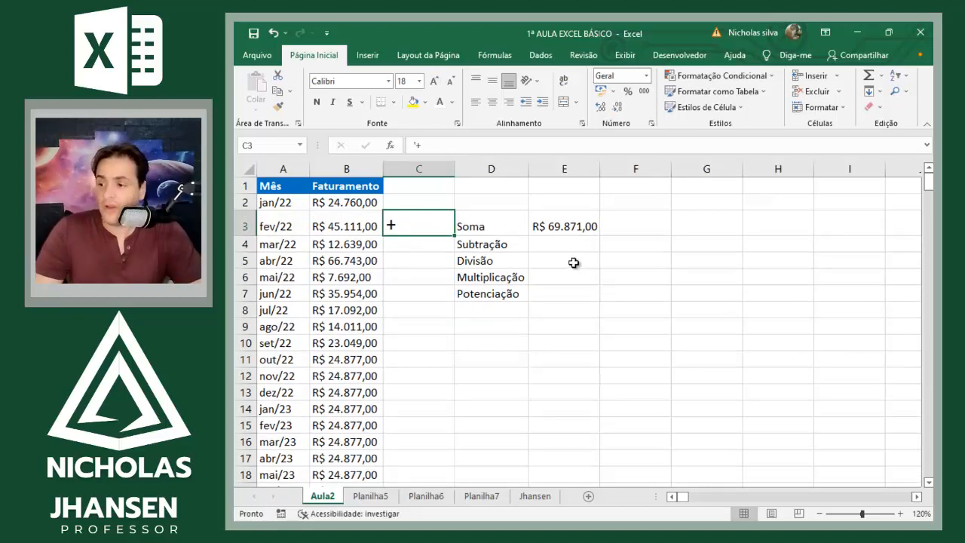
Step: Enter '- in C4 as the text minus sign, make it bold and enlarge its font
{"action": "key", "text": "Return"}
{"action": "type", "text": "'-"}
{"action": "key", "text": "Return"}
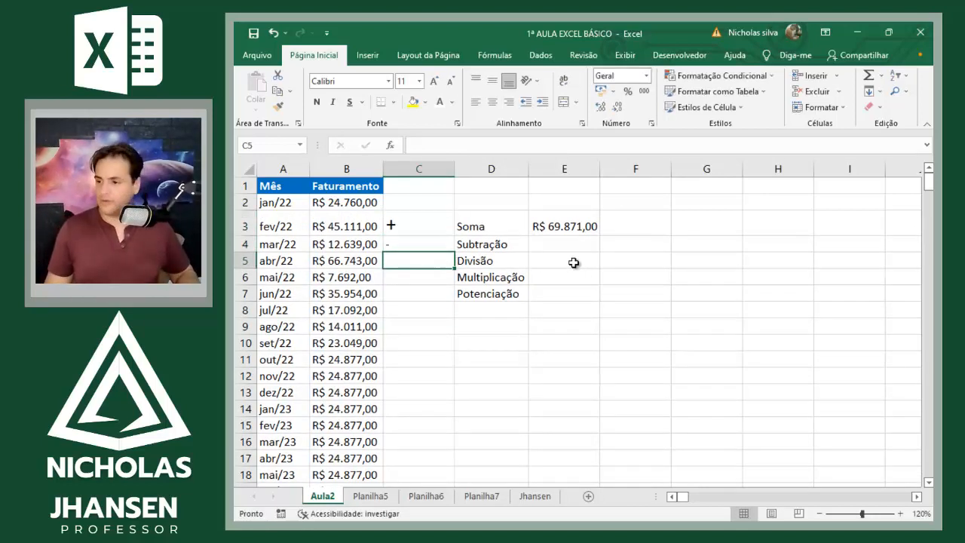
{"action": "key", "text": "Up"}
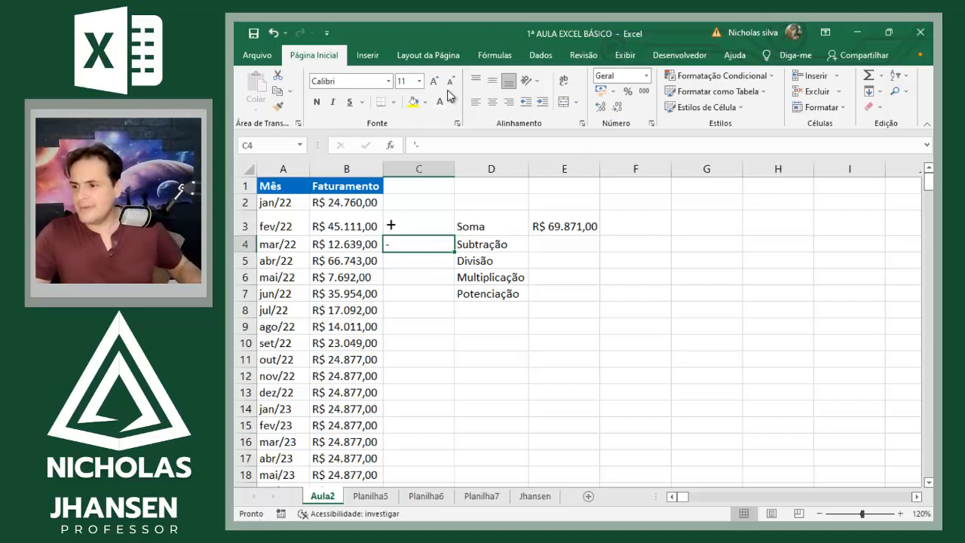
{"action": "left_click", "coordinate": [318, 104]}
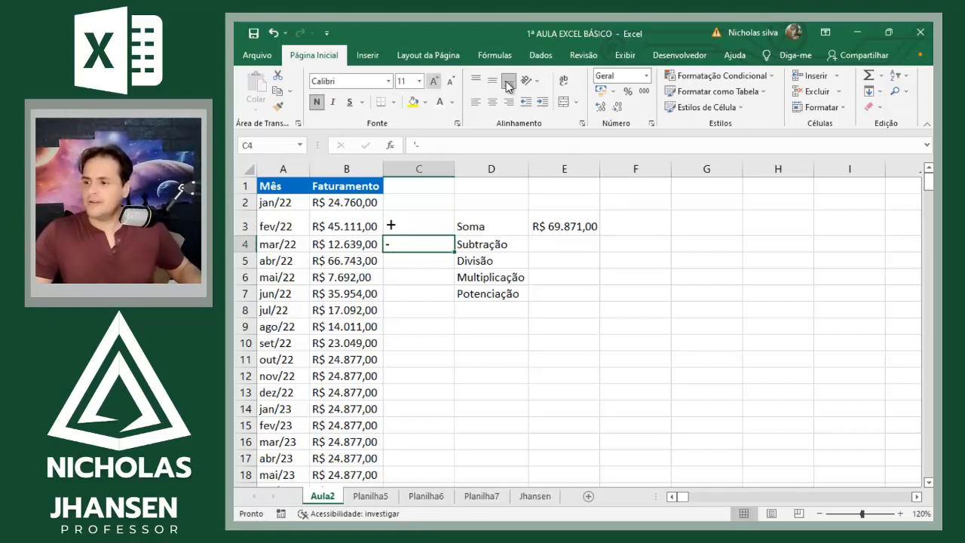
{"action": "left_click", "coordinate": [433, 80]}
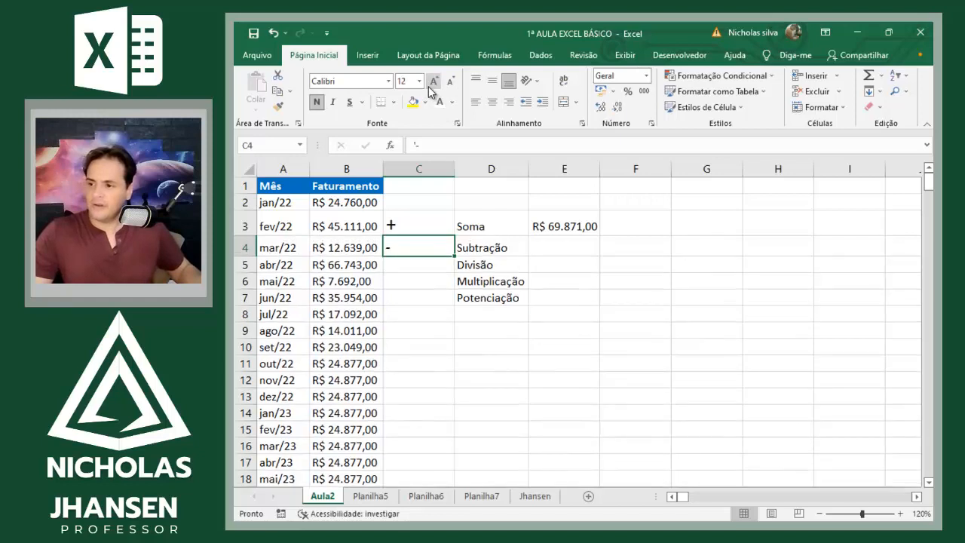
{"action": "left_click", "coordinate": [433, 81]}
Step: Review the Soma formula in E3 and set the jan/22 Faturamento value in B2 to 10.000
{"action": "left_click", "coordinate": [585, 223]}
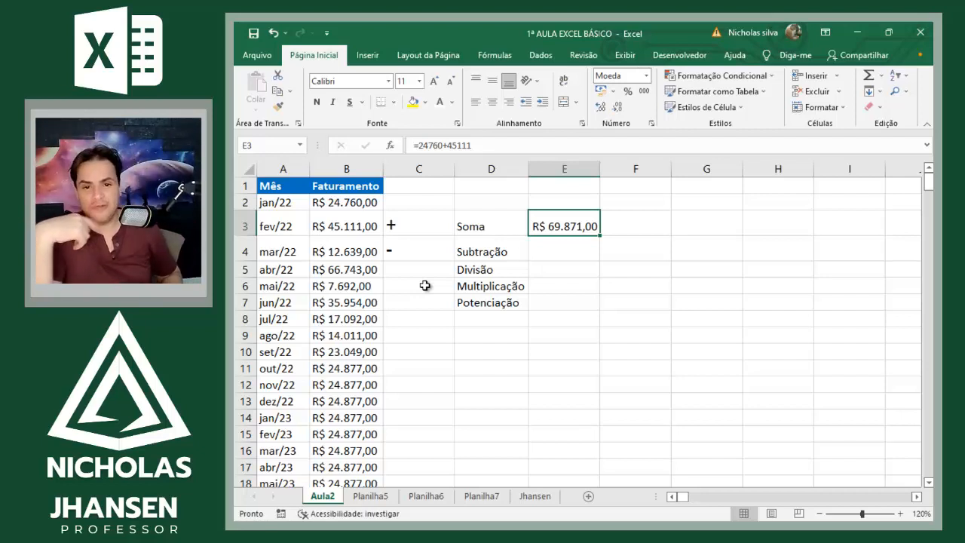
{"action": "key", "text": "Left"}
{"action": "key", "text": "Left"}
{"action": "key", "text": "Left"}
{"action": "key", "text": "Up"}
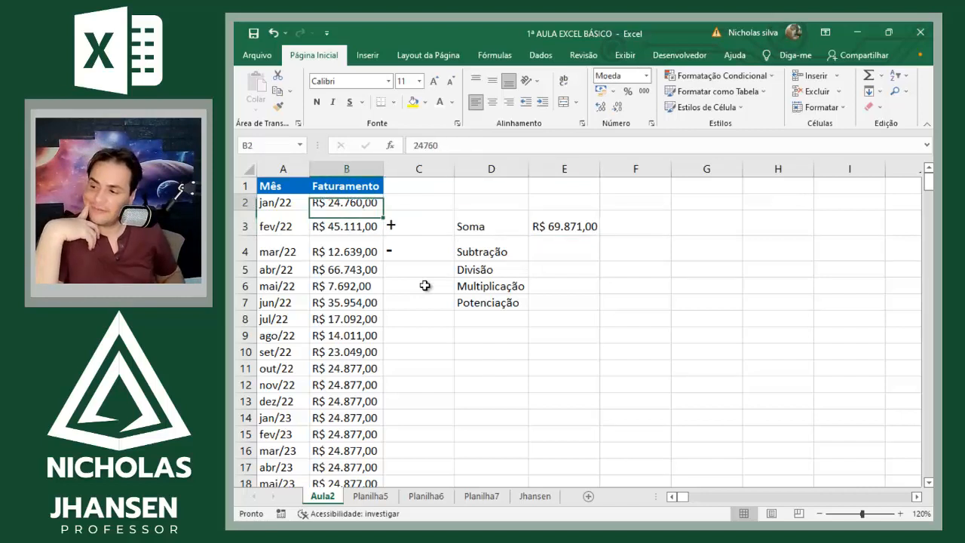
{"action": "type", "text": "10.0000"}
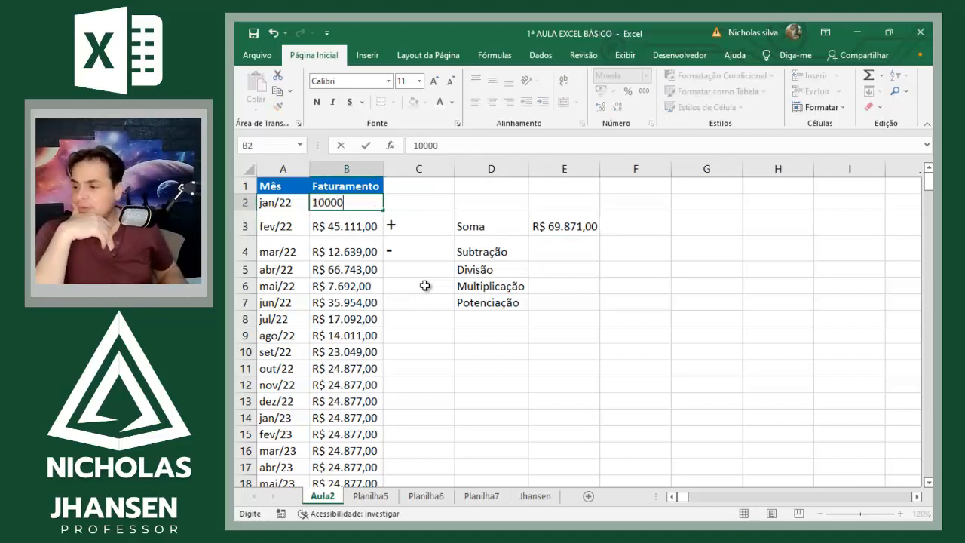
{"action": "key", "text": "Return"}
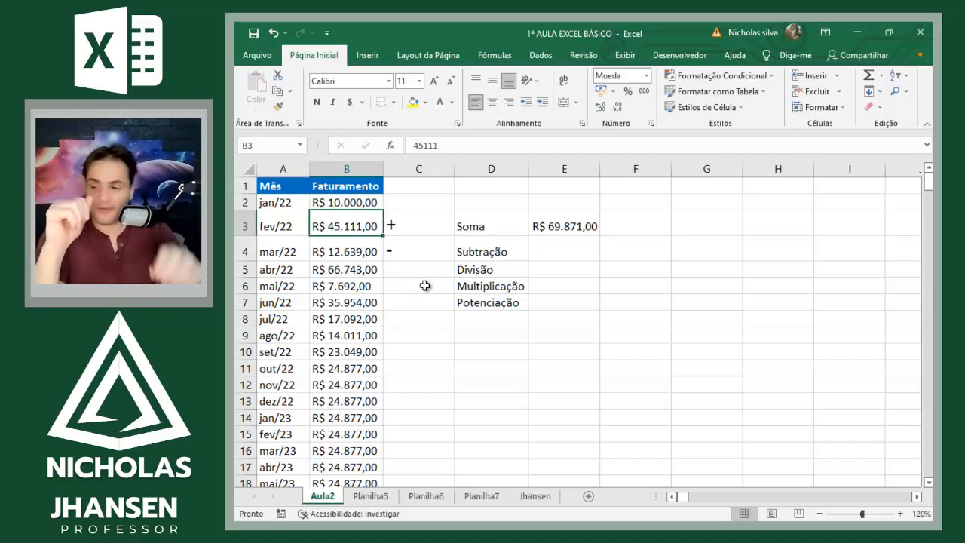
Step: Clear the Soma result in E3 and replace it with the cell-reference formula =B2+B3+B4
{"action": "key", "text": "Right"}
{"action": "key", "text": "Right"}
{"action": "key", "text": "Right"}
{"action": "key", "text": "Right"}
{"action": "key", "text": "Left"}
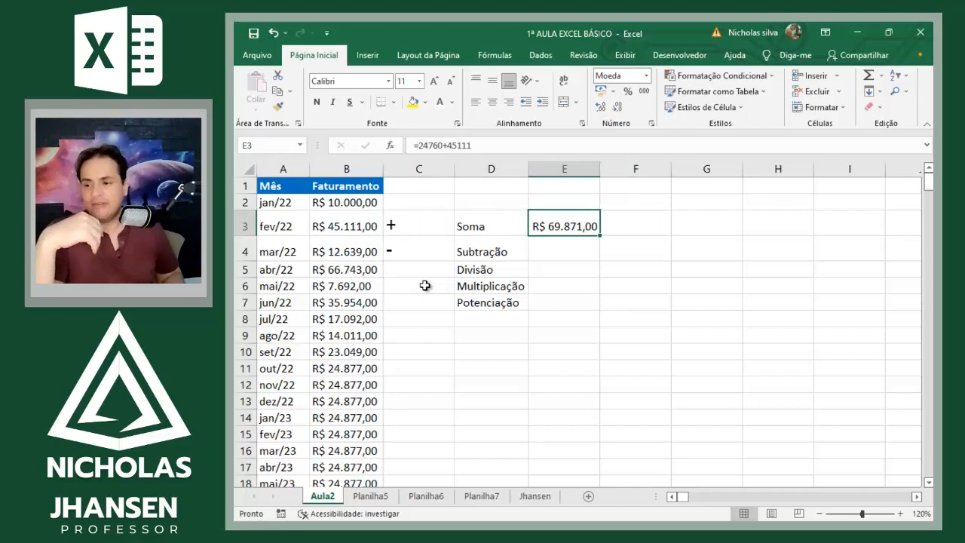
{"action": "key", "text": "Delete"}
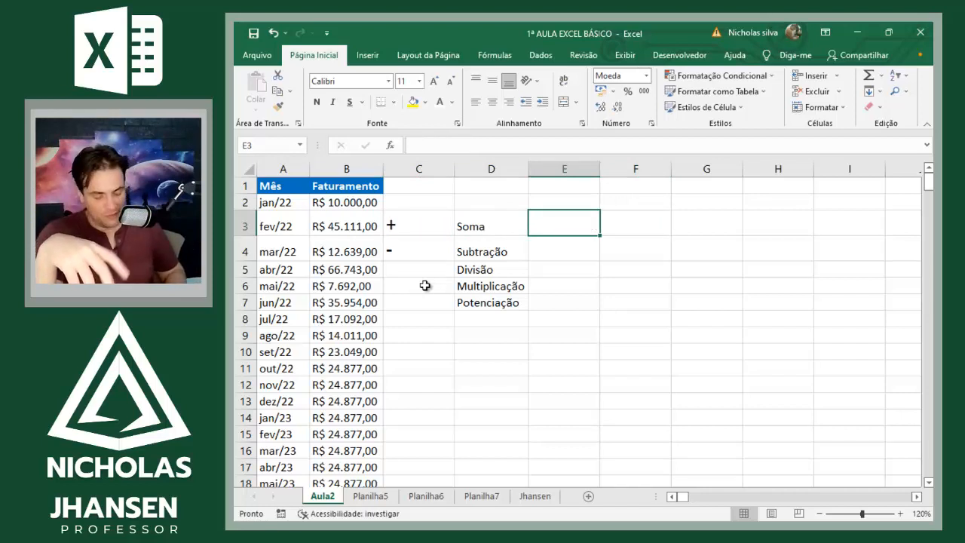
{"action": "type", "text": "="}
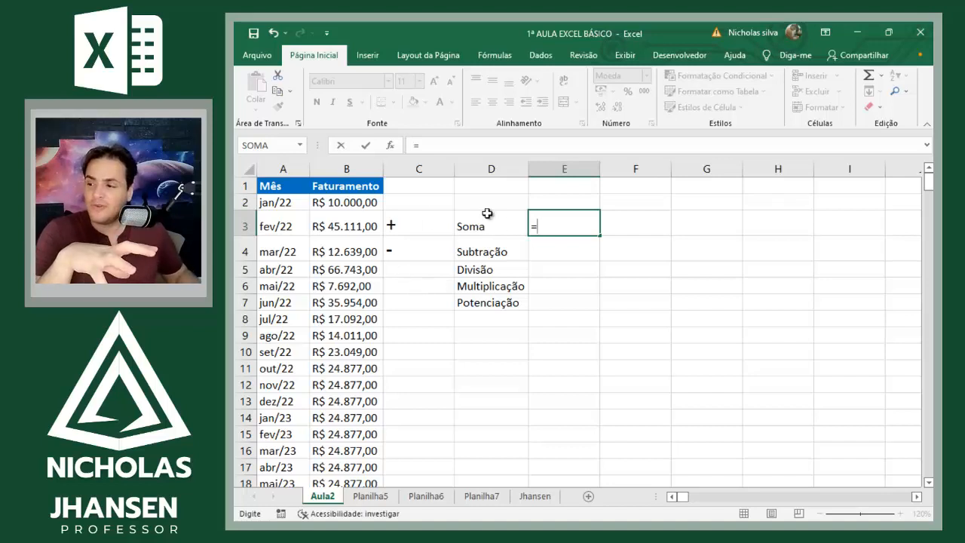
{"action": "left_click", "coordinate": [363, 205]}
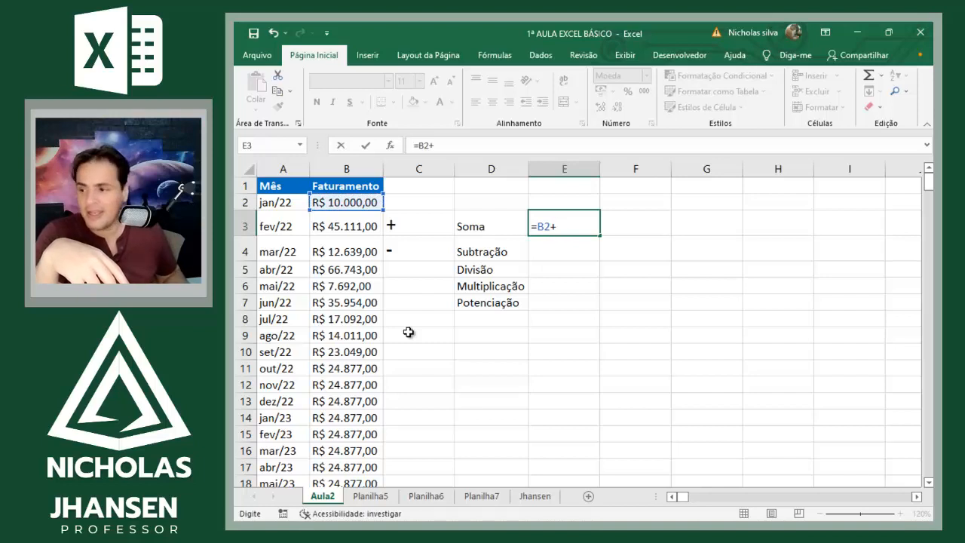
{"action": "left_click", "coordinate": [349, 227]}
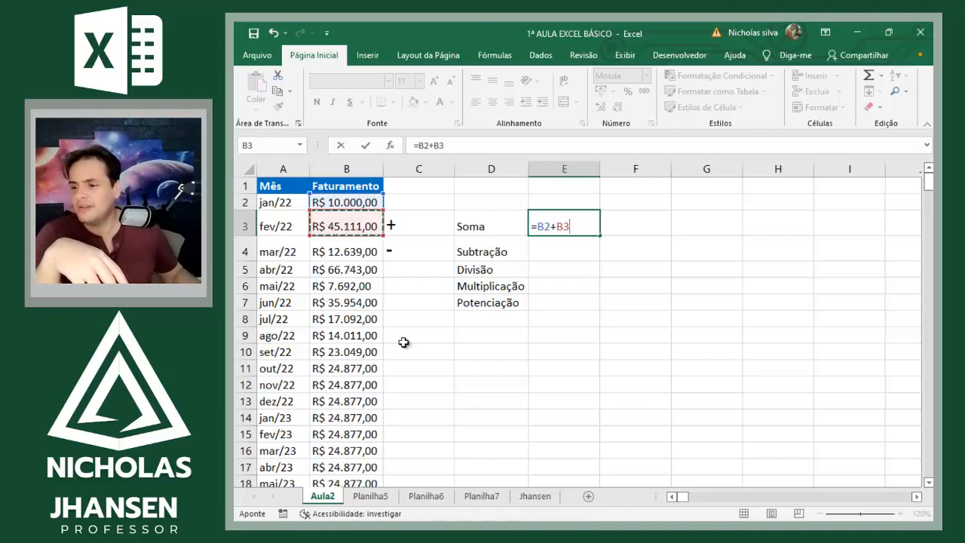
{"action": "type", "text": "+"}
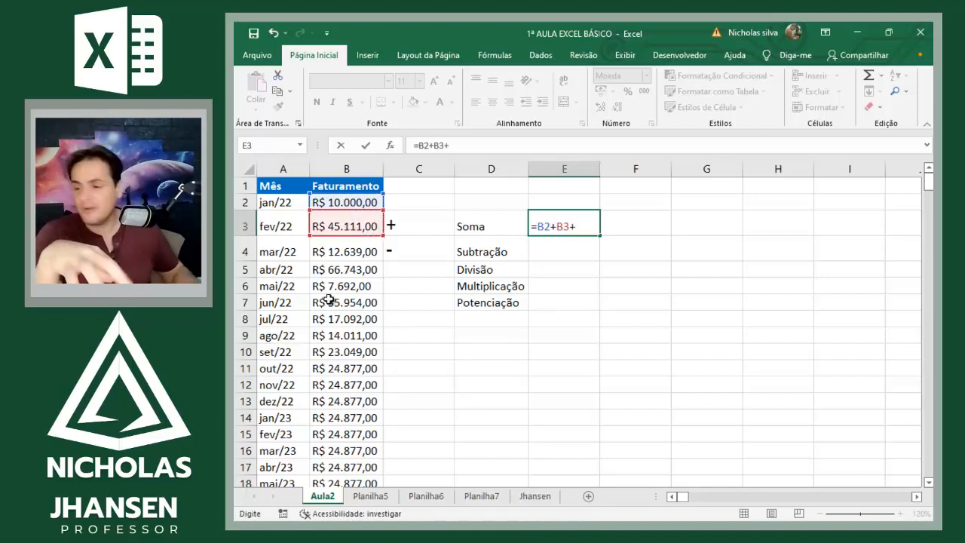
{"action": "left_click", "coordinate": [361, 251]}
{"action": "key", "text": "Return"}
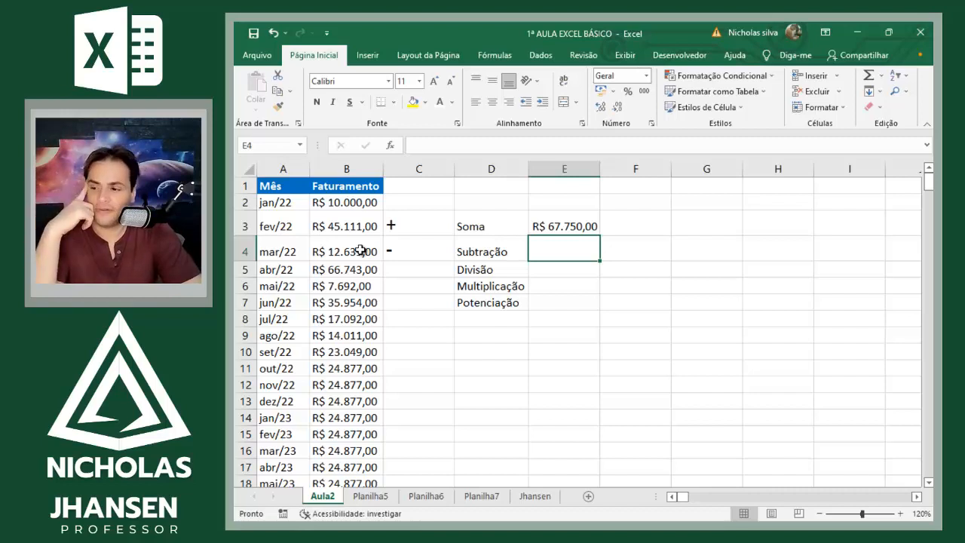
Step: Set the mar/22 Faturamento in B4 to 15000 and the fev/22 Faturamento in B3 to 12000
{"action": "key", "text": "Left"}
{"action": "key", "text": "Left"}
{"action": "key", "text": "Left"}
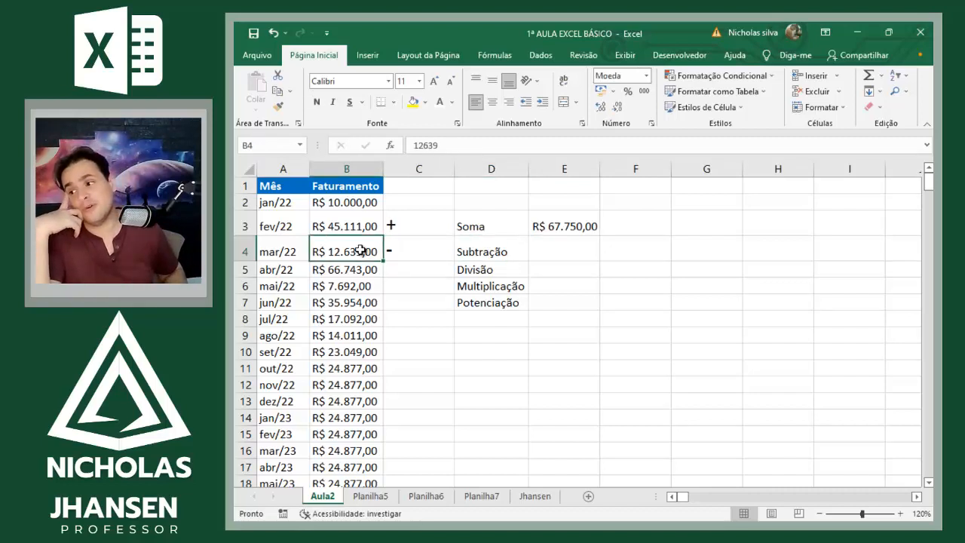
{"action": "type", "text": "15.000"}
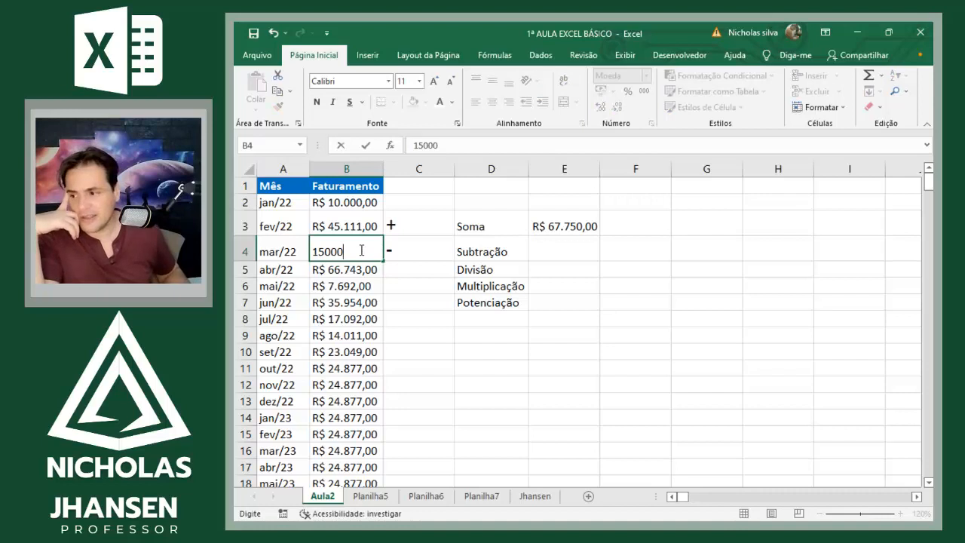
{"action": "key", "text": "Return"}
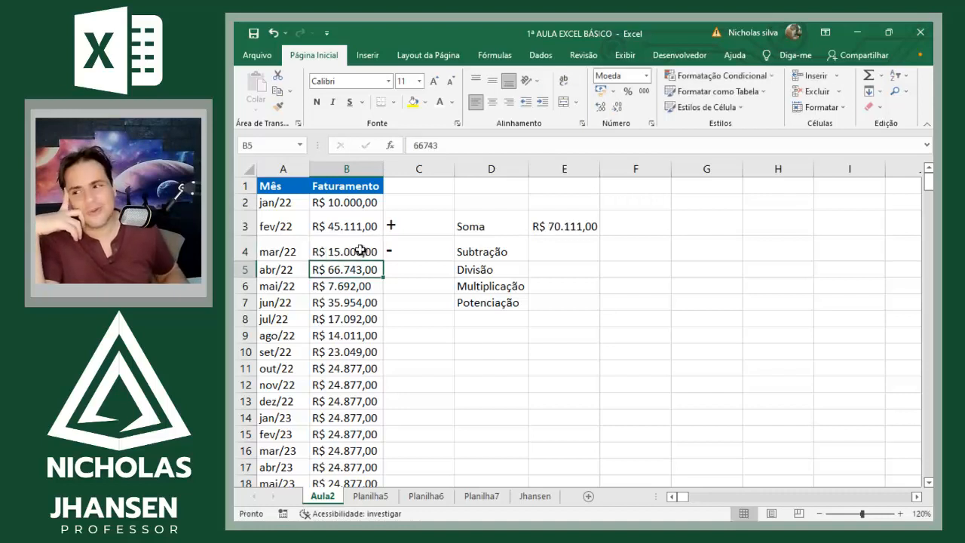
{"action": "key", "text": "Up"}
{"action": "key", "text": "Up"}
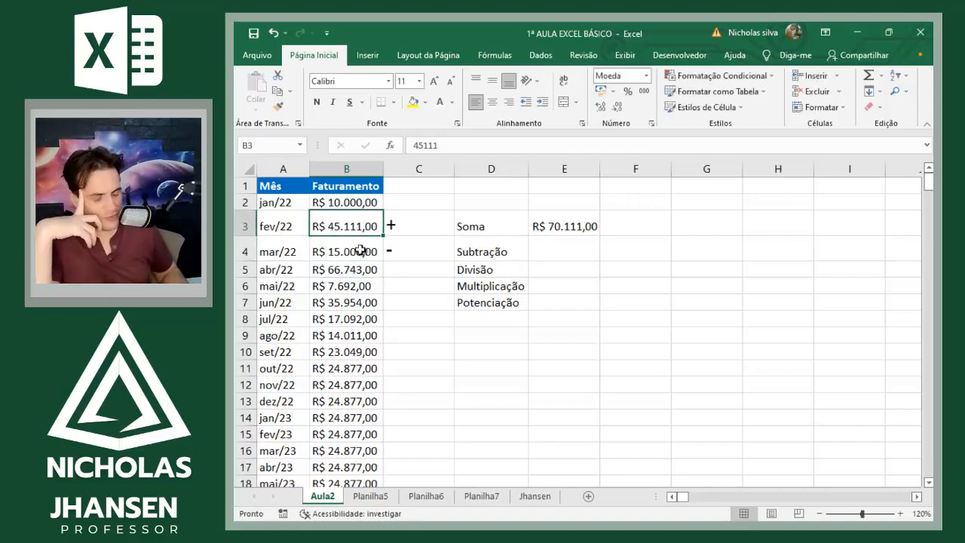
{"action": "type", "text": "12000"}
{"action": "key", "text": "Return"}
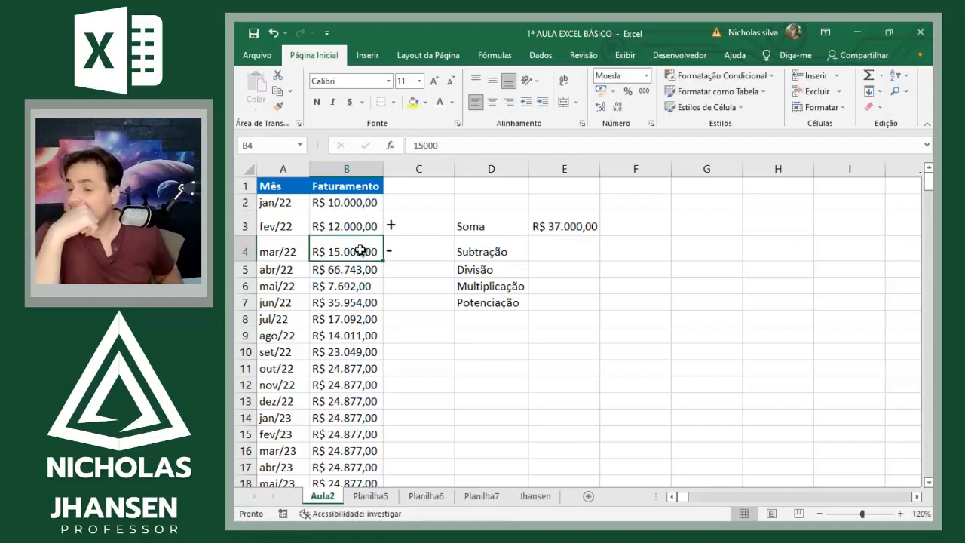
Step: Edit the Soma formula in E3 by moving its B2 reference to B15 and its B3 reference to B10
{"action": "key", "text": "Right"}
{"action": "key", "text": "Right"}
{"action": "key", "text": "Right"}
{"action": "key", "text": "Up"}
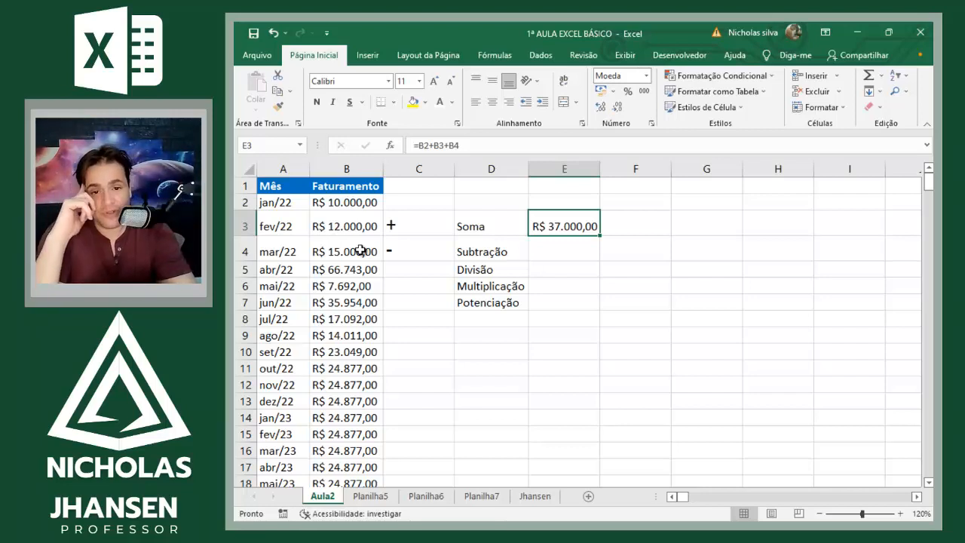
{"action": "key", "text": "F2"}
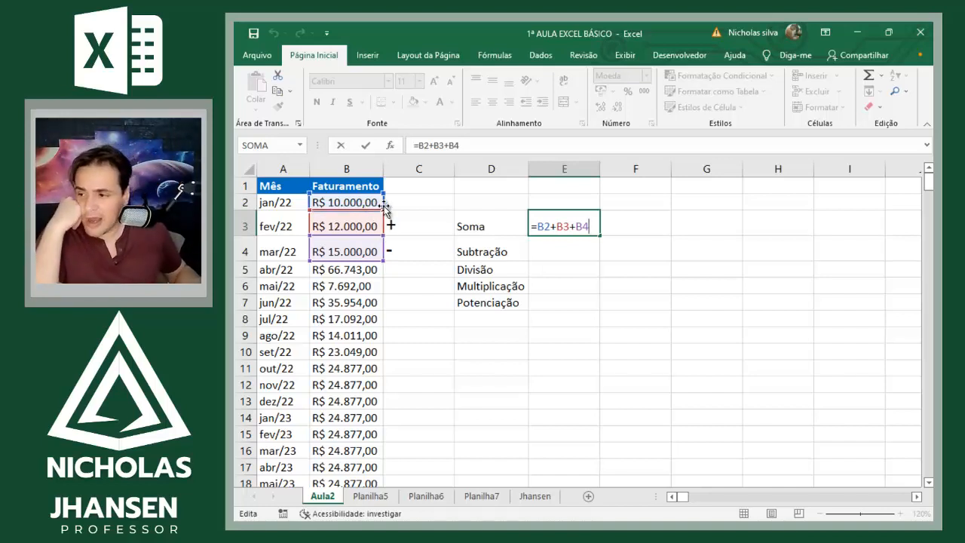
{"action": "left_click_drag", "start_coordinate": [386, 213], "coordinate": [349, 448]}
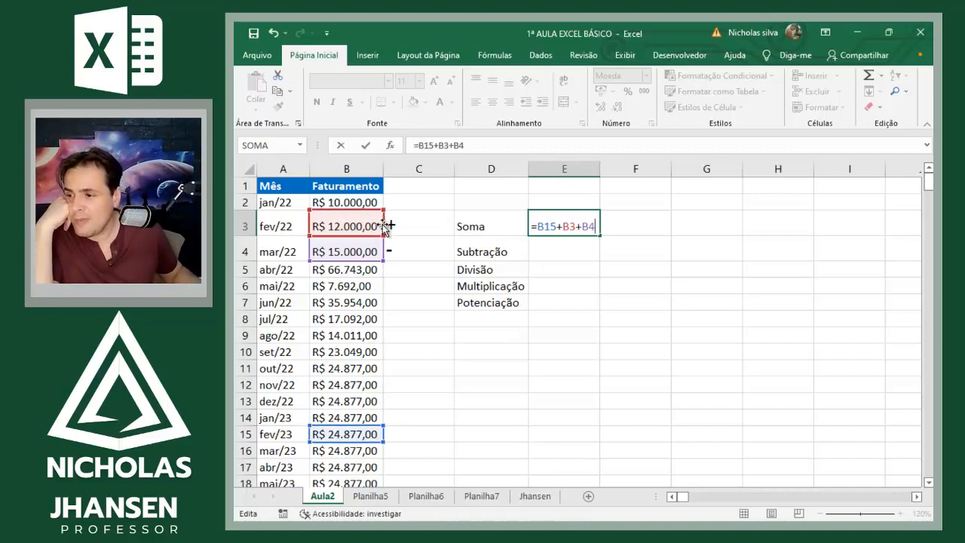
{"action": "left_click_drag", "start_coordinate": [381, 233], "coordinate": [367, 352]}
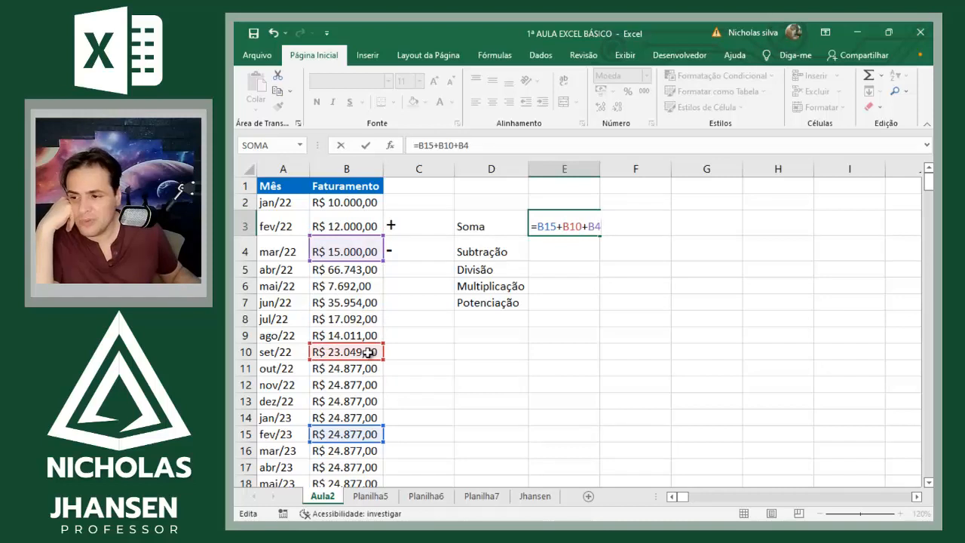
{"action": "key", "text": "Return"}
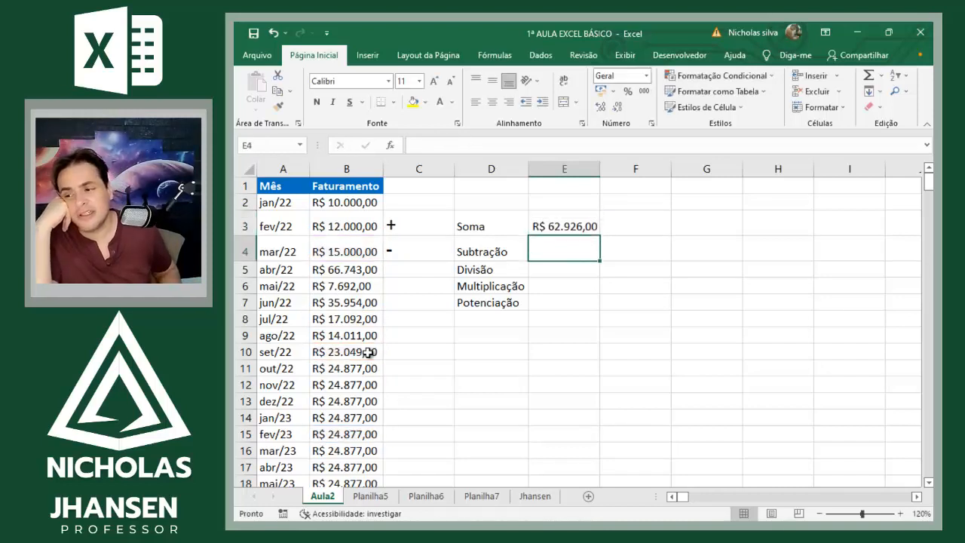
Step: Set the fev/23 Faturamento value in B15 to 15000
{"action": "key", "text": "Up"}
{"action": "key", "text": "Left"}
{"action": "key", "text": "Left"}
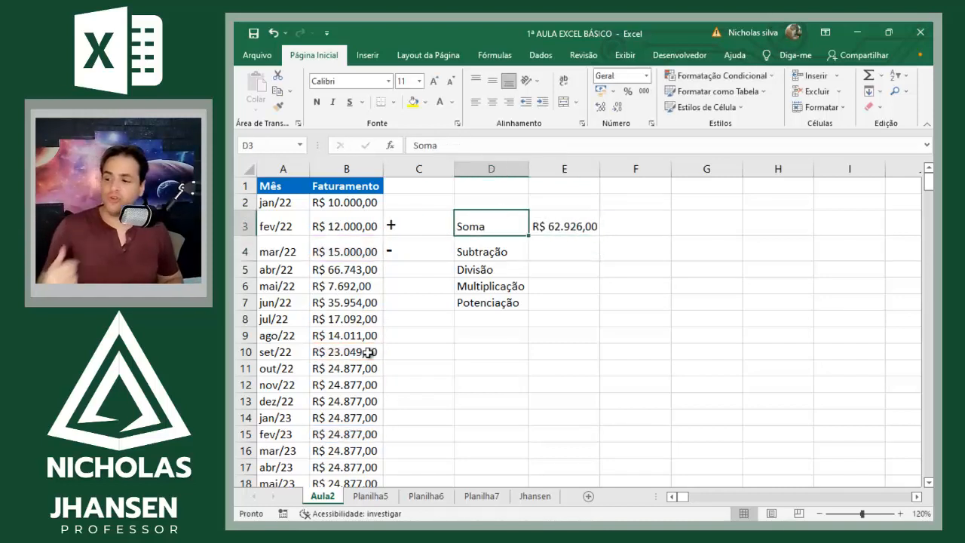
{"action": "key", "text": "Down"}
{"action": "key", "text": "Down"}
{"action": "key", "text": "Down"}
{"action": "key", "text": "Down"}
{"action": "key", "text": "Down"}
{"action": "key", "text": "Down"}
{"action": "key", "text": "Down"}
{"action": "key", "text": "Down"}
{"action": "key", "text": "Down"}
{"action": "key", "text": "Down"}
{"action": "key", "text": "Down"}
{"action": "key", "text": "Down"}
{"action": "key", "text": "Left"}
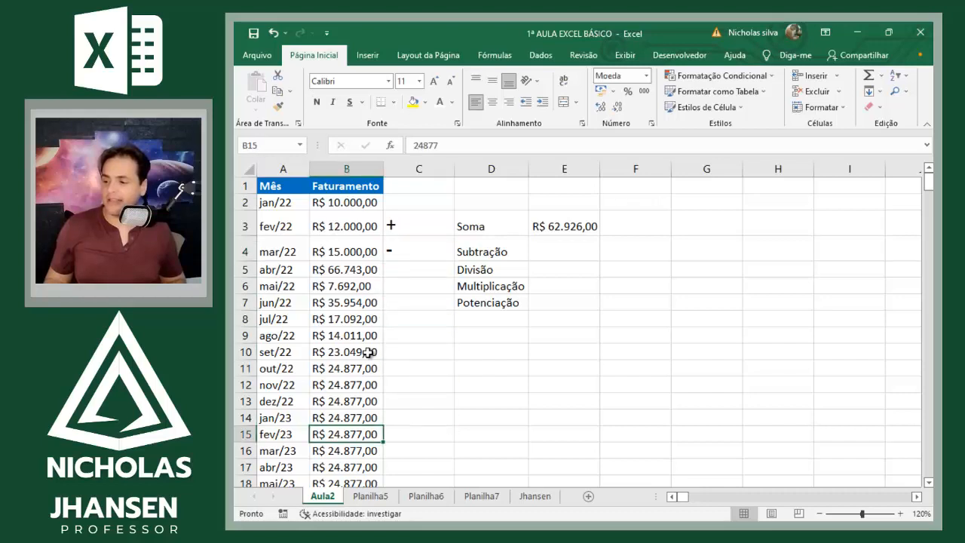
{"action": "type", "text": "15000"}
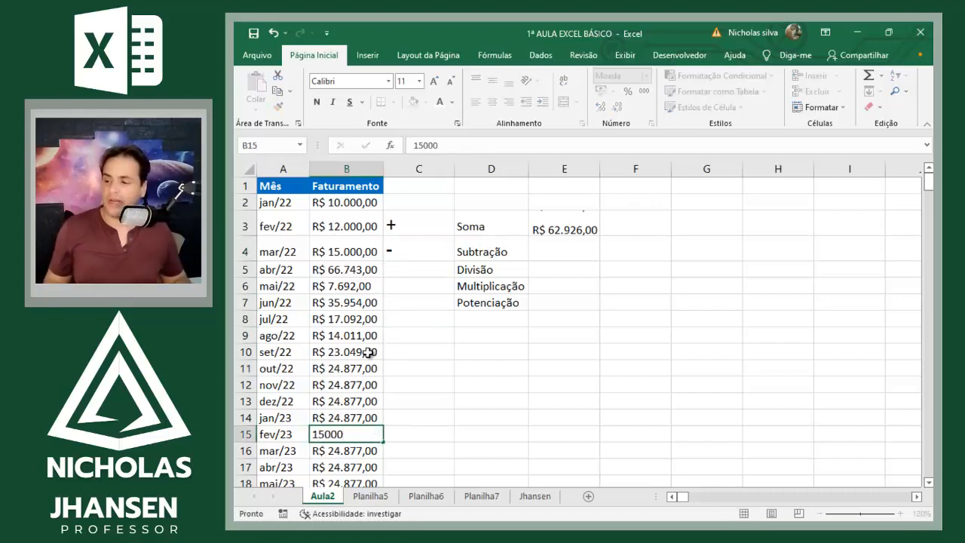
{"action": "key", "text": "Return"}
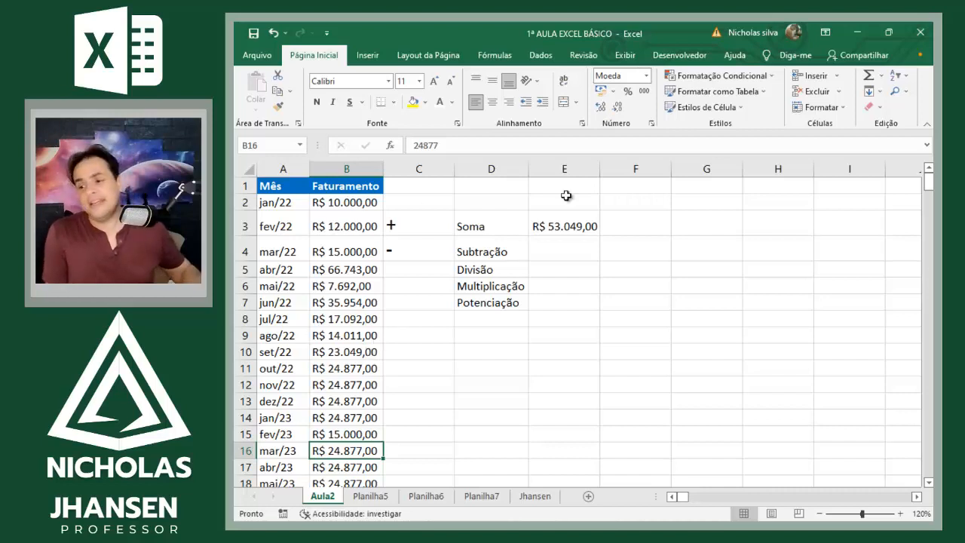
Step: Move the B4 reference in the Soma formula in E3 to B7, giving =B15+B10+B7
{"action": "left_click", "coordinate": [560, 220]}
{"action": "key", "text": "F2"}
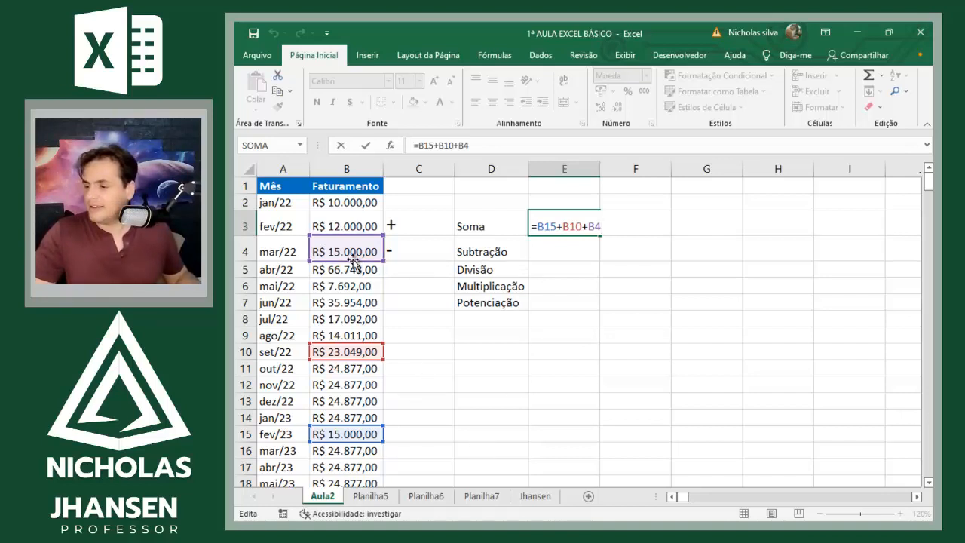
{"action": "left_click_drag", "start_coordinate": [355, 264], "coordinate": [353, 308]}
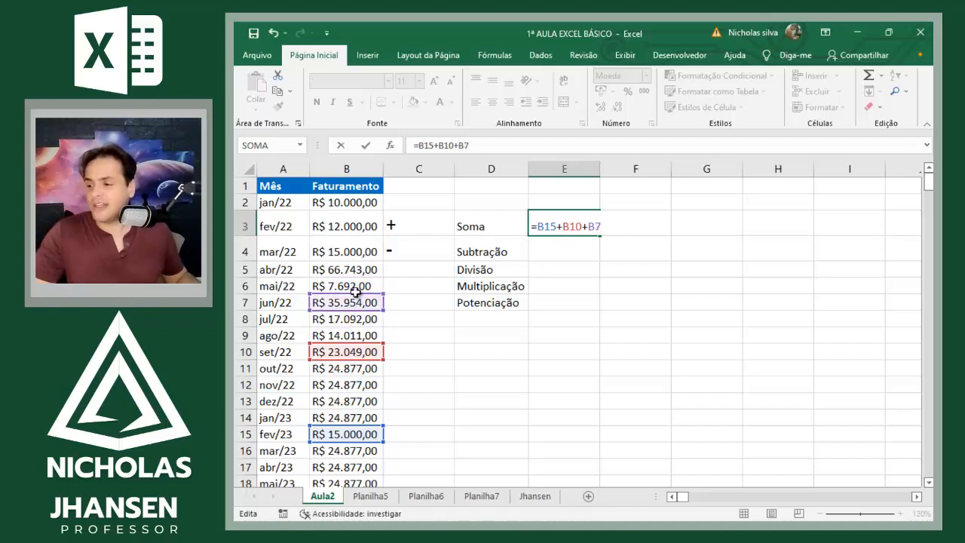
{"action": "key", "text": "Return"}
{"action": "key", "text": "Up"}
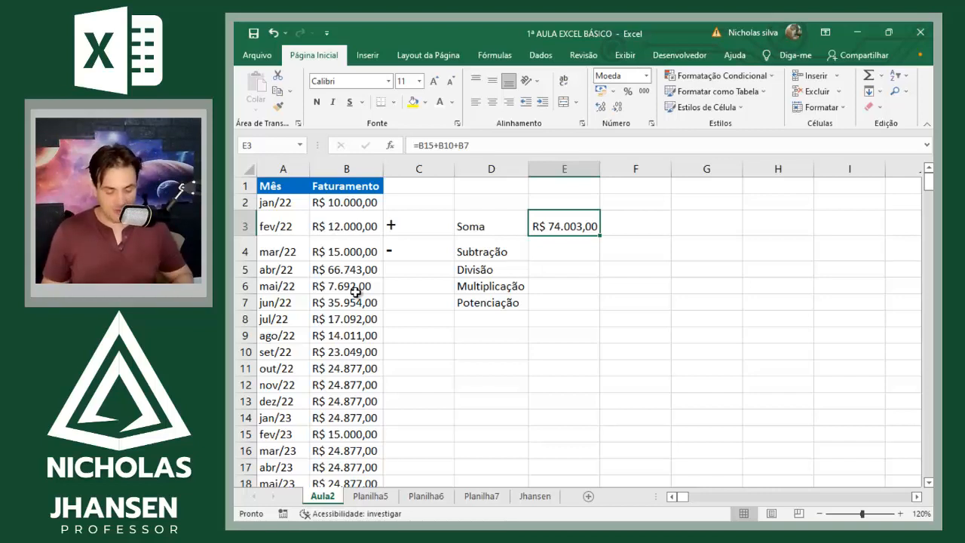
Step: Replace the Soma formula in E3 with the function =SOMA(B2:B10) to add the jan/22 to set/22 Faturamento values
{"action": "type", "text": "="}
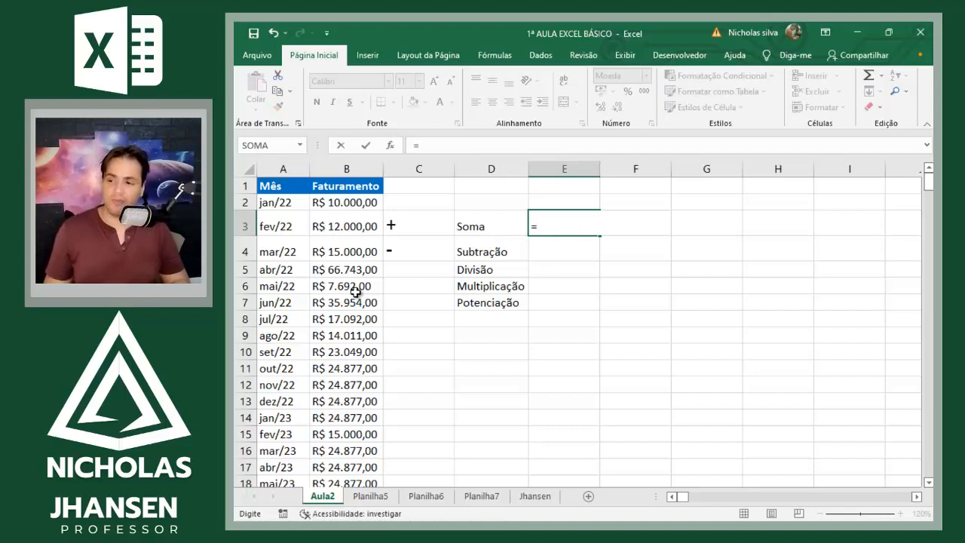
{"action": "type", "text": "soma"}
{"action": "key", "text": "Tab"}
{"action": "key", "text": "Left"}
{"action": "key", "text": "Left"}
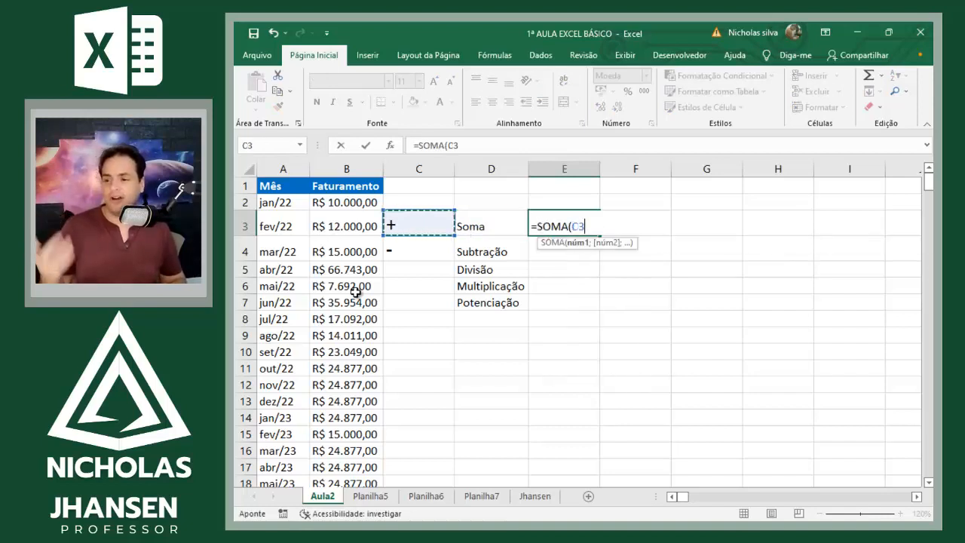
{"action": "key", "text": "Left"}
{"action": "key", "text": "Up"}
{"action": "key", "text": "shift+Down"}
{"action": "key", "text": "shift+Down"}
{"action": "key", "text": "shift+Down"}
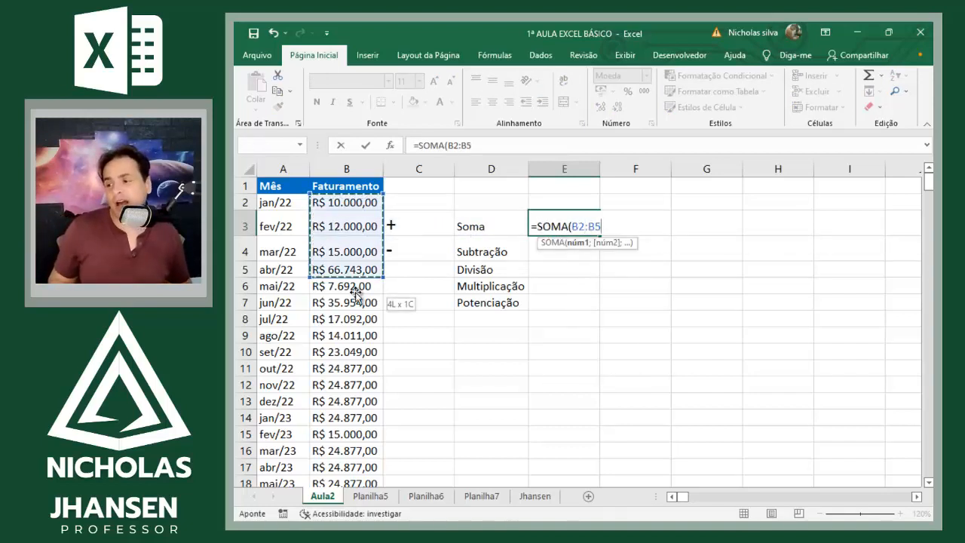
{"action": "key", "text": "shift+Down"}
{"action": "key", "text": "shift+Down"}
{"action": "key", "text": "shift+Down"}
{"action": "key", "text": "shift+Down"}
{"action": "key", "text": "shift+Down"}
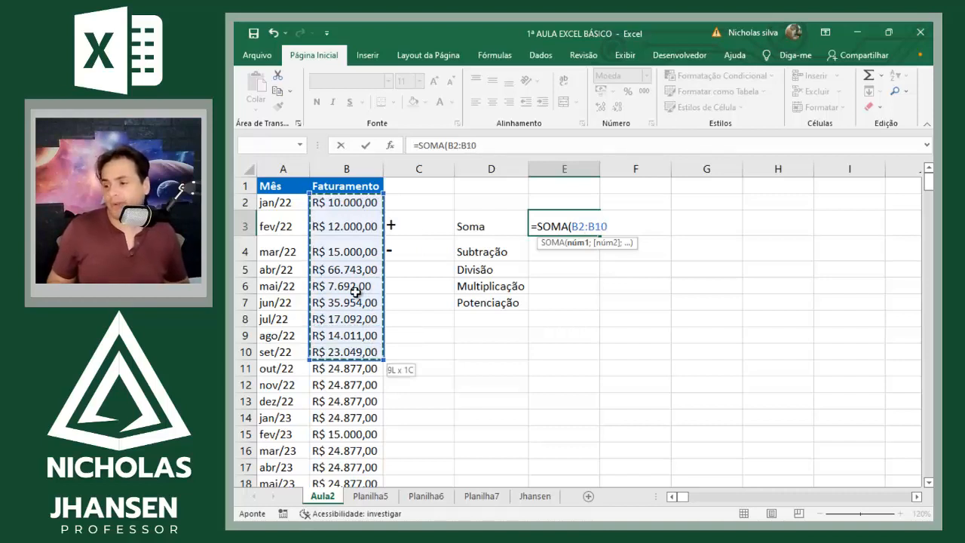
{"action": "key", "text": "shift+Down"}
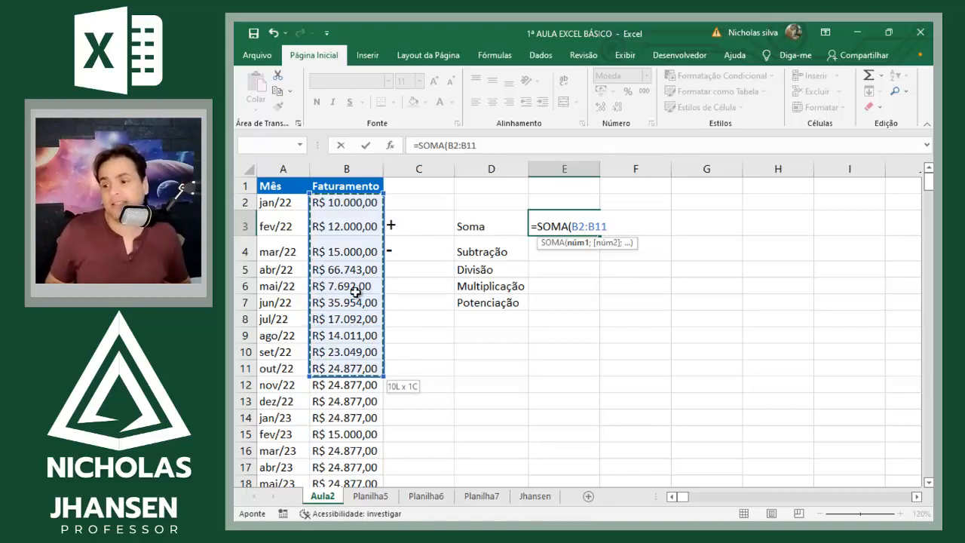
{"action": "key", "text": "shift+Up"}
{"action": "type", "text": ")"}
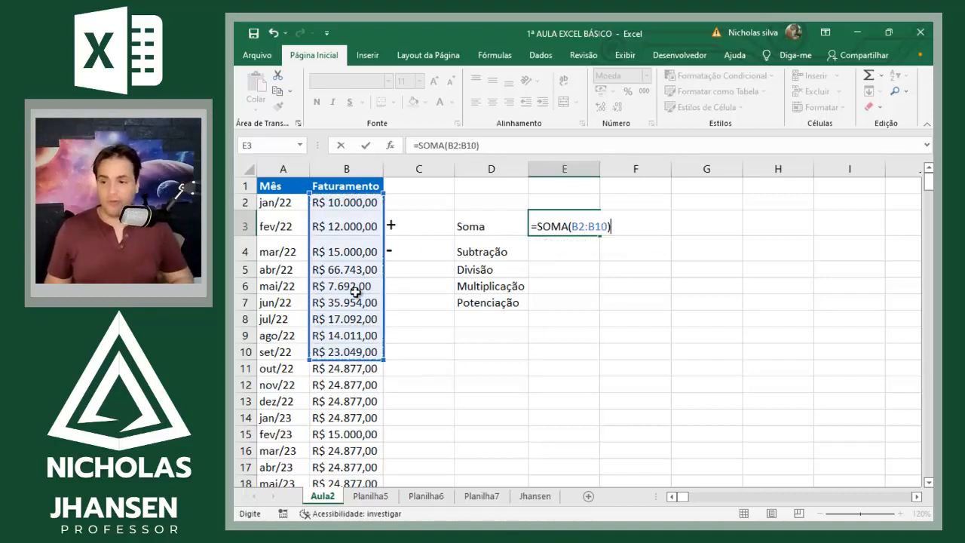
{"action": "key", "text": "Return"}
{"action": "key", "text": "Up"}
{"action": "key", "text": "Right"}
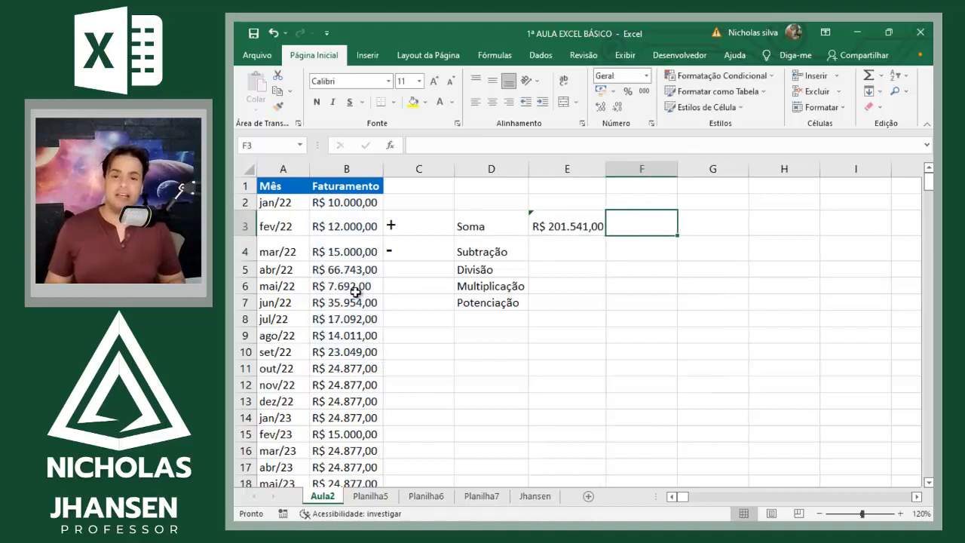
Step: Set the fev/22 Faturamento in B3 to 15000 and select the Soma result in E3 to check it
{"action": "key", "text": "Left"}
{"action": "key", "text": "Left"}
{"action": "key", "text": "Left"}
{"action": "key", "text": "Left"}
{"action": "type", "text": "150000"}
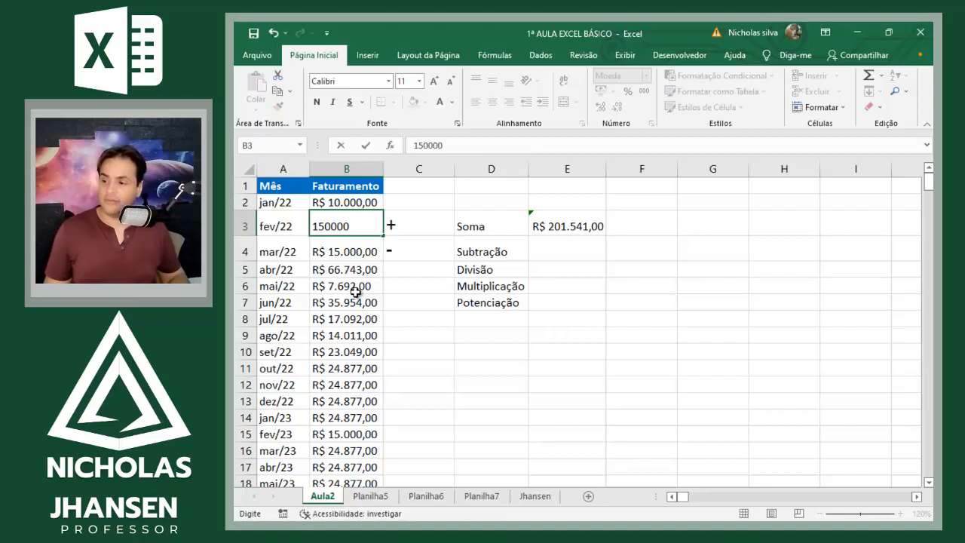
{"action": "key", "text": "BackSpace"}
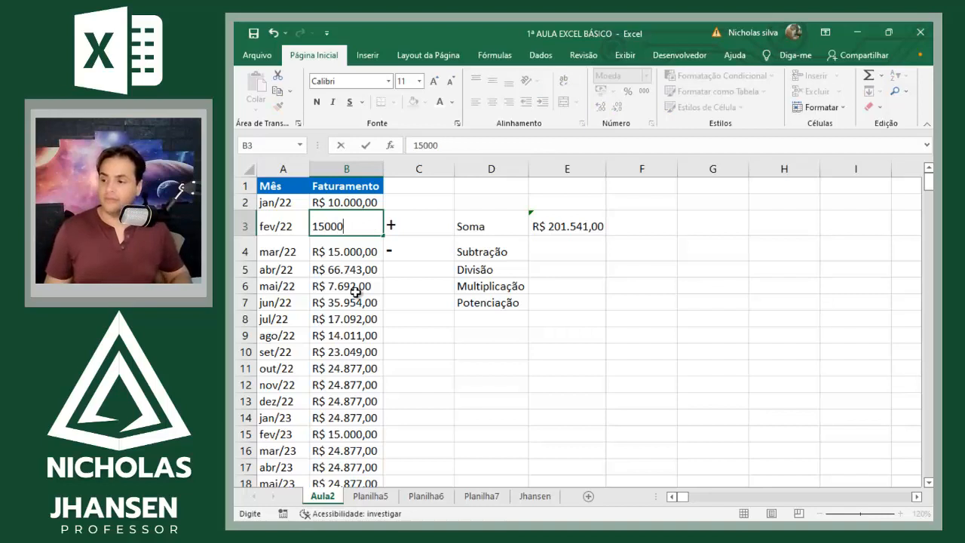
{"action": "key", "text": "Return"}
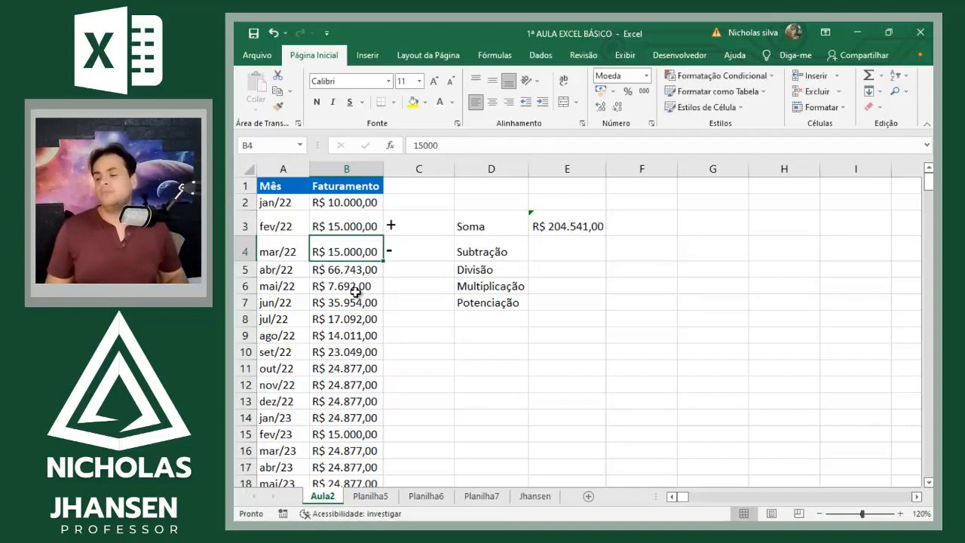
{"action": "key", "text": "Right"}
{"action": "key", "text": "Right"}
{"action": "key", "text": "Right"}
{"action": "key", "text": "Up"}
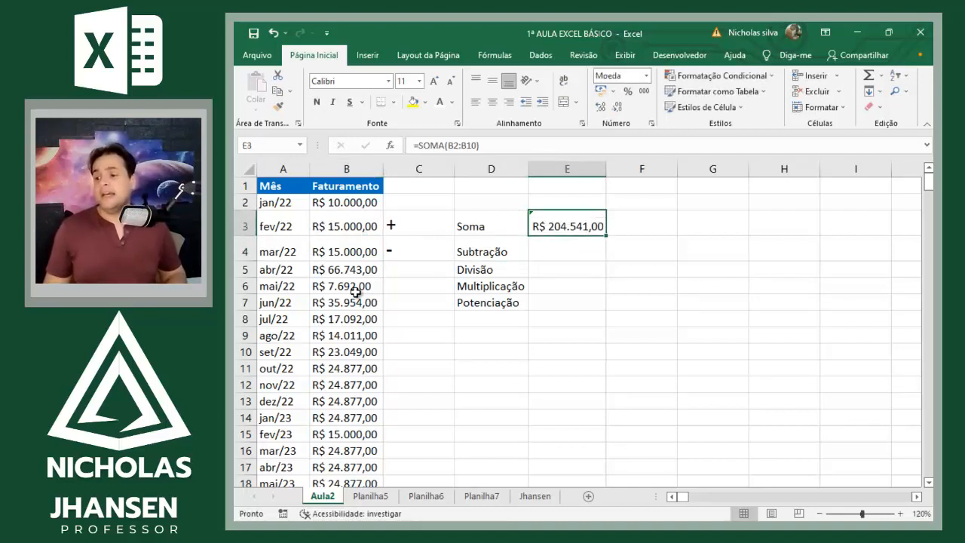
Step: Clear the Soma formula in E3 and enter =B3-B4 in the Subtração cell E4
{"action": "key", "text": "Delete"}
{"action": "key", "text": "Down"}
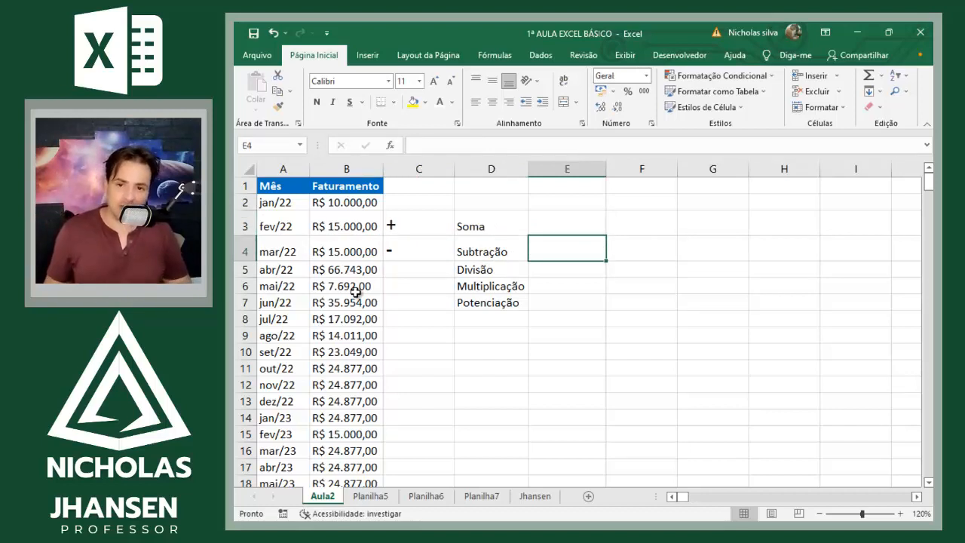
{"action": "type", "text": "="}
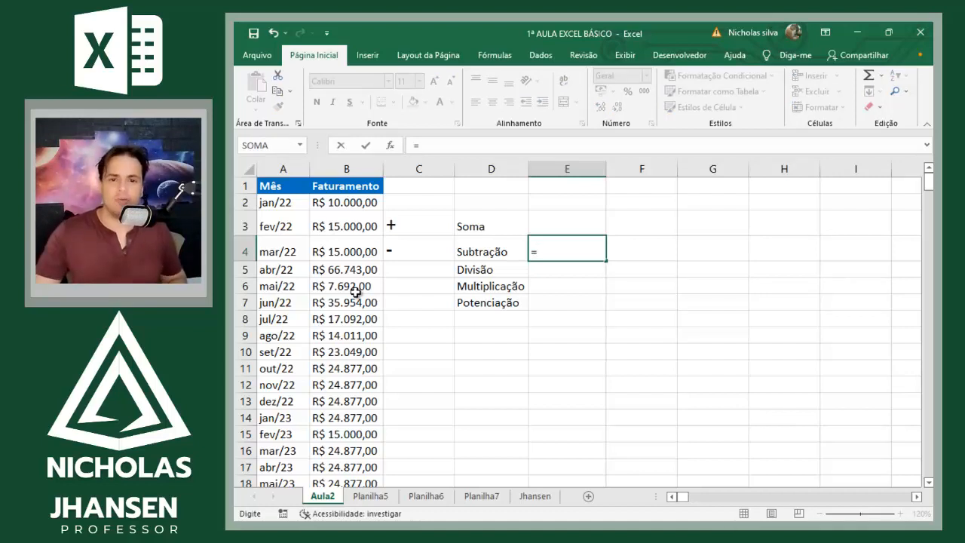
{"action": "key", "text": "Left"}
{"action": "key", "text": "Left"}
{"action": "key", "text": "Left"}
{"action": "key", "text": "Up"}
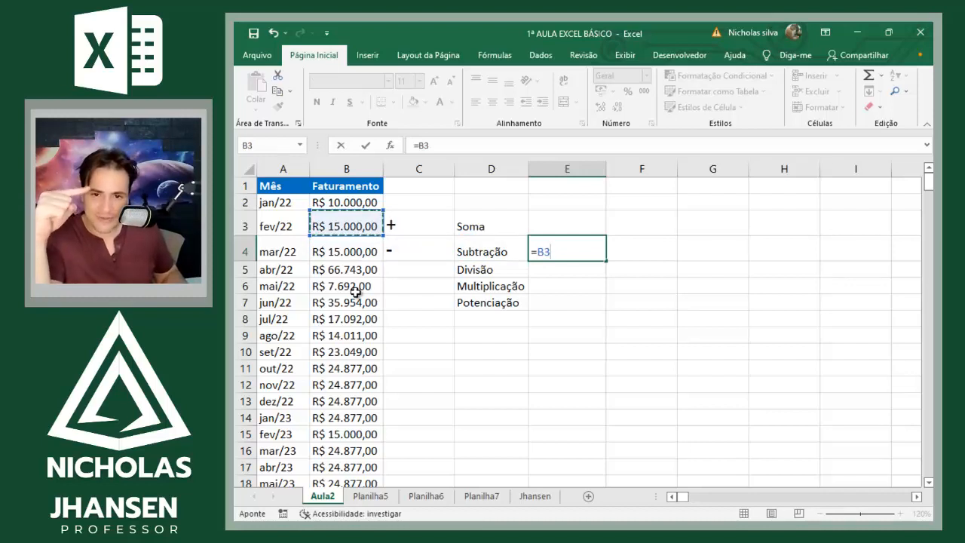
{"action": "type", "text": "-"}
{"action": "key", "text": "Left"}
{"action": "key", "text": "Left"}
{"action": "key", "text": "Left"}
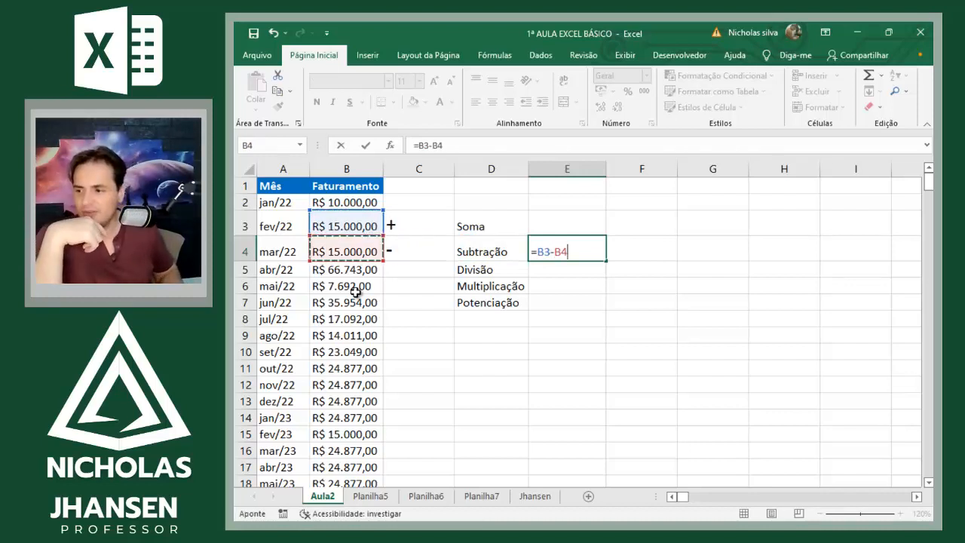
{"action": "key", "text": "Down"}
{"action": "key", "text": "Up"}
{"action": "key", "text": "Return"}
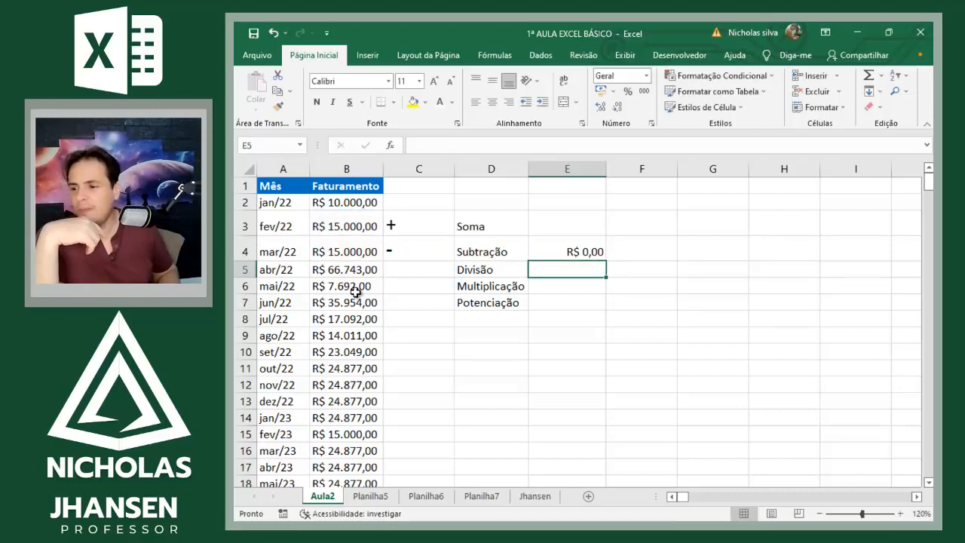
Step: Set the mar/22 Faturamento value in B4 to 18000
{"action": "key", "text": "Up"}
{"action": "key", "text": "Left"}
{"action": "key", "text": "Left"}
{"action": "key", "text": "Left"}
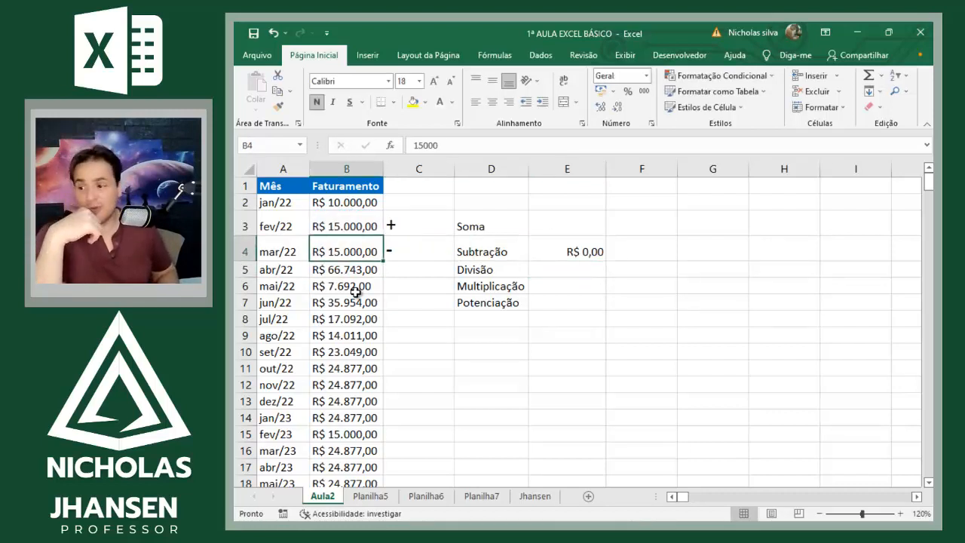
{"action": "type", "text": "18000"}
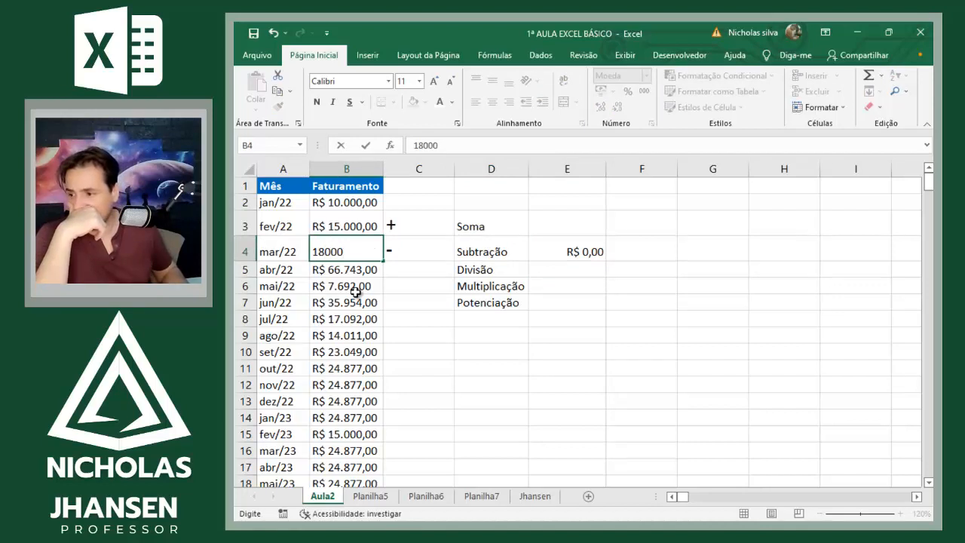
{"action": "key", "text": "Return"}
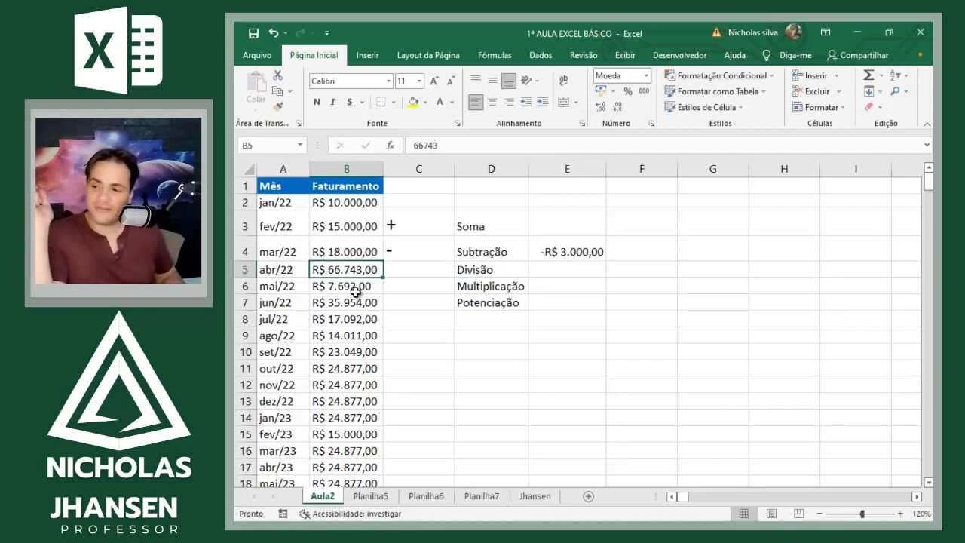
Step: Clear the Subtração formula in E4
{"action": "key", "text": "Right"}
{"action": "key", "text": "Right"}
{"action": "key", "text": "Right"}
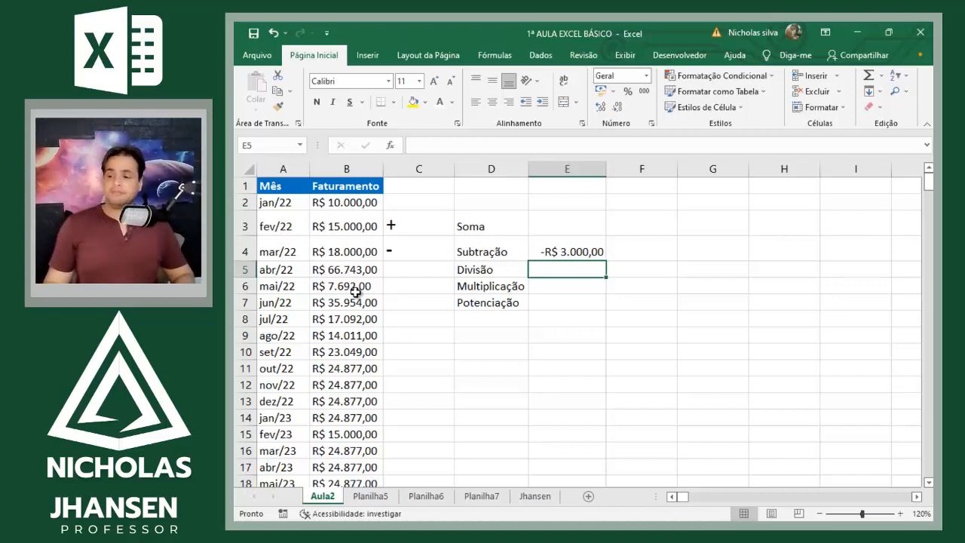
{"action": "key", "text": "Up"}
{"action": "key", "text": "Delete"}
Step: Enter the division symbol / as text in C5, beside the Divisão label
{"action": "key", "text": "Left"}
{"action": "key", "text": "Left"}
{"action": "key", "text": "Down"}
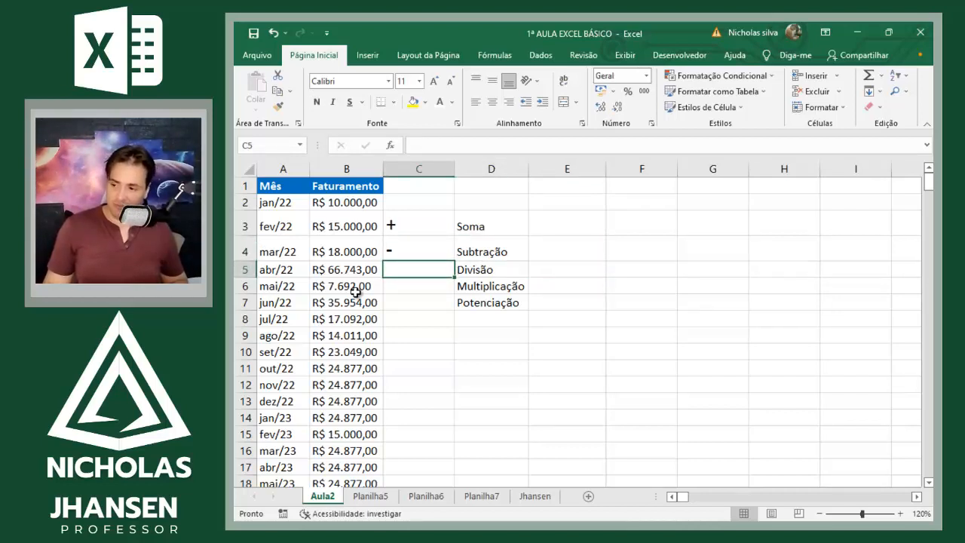
{"action": "type", "text": "'/"}
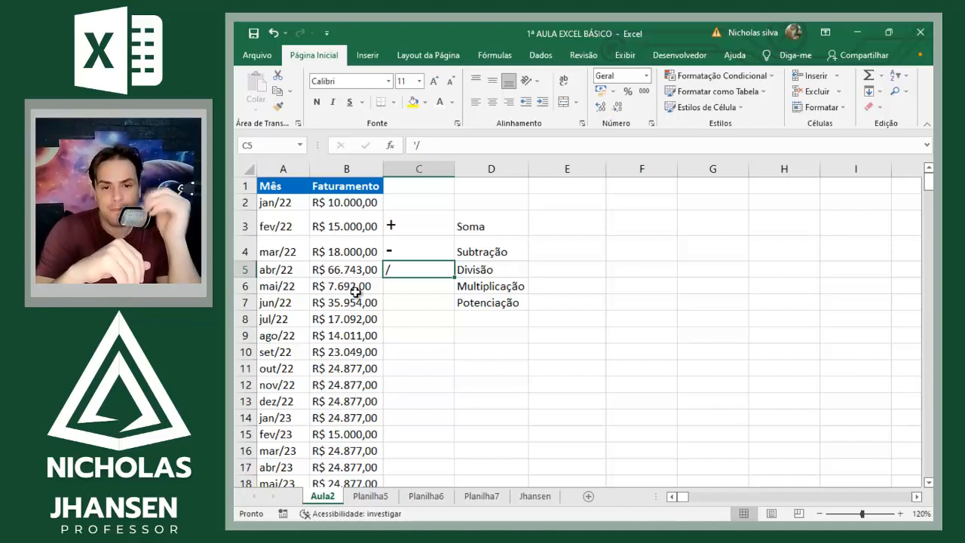
Step: Enter the division example =10/2 in cell F3
{"action": "key", "text": "Right"}
{"action": "key", "text": "Right"}
{"action": "key", "text": "Right"}
{"action": "key", "text": "Up"}
{"action": "key", "text": "Up"}
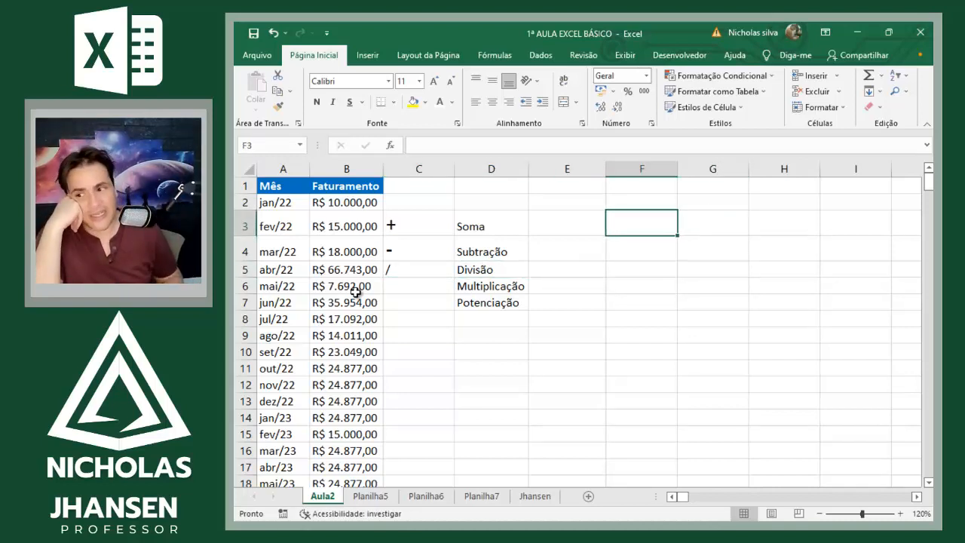
{"action": "type", "text": "="}
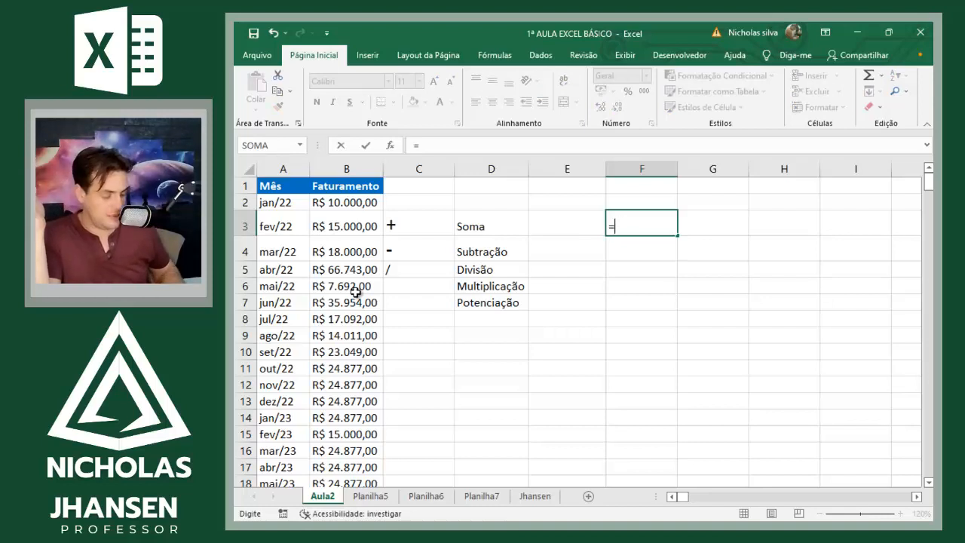
{"action": "type", "text": "10"}
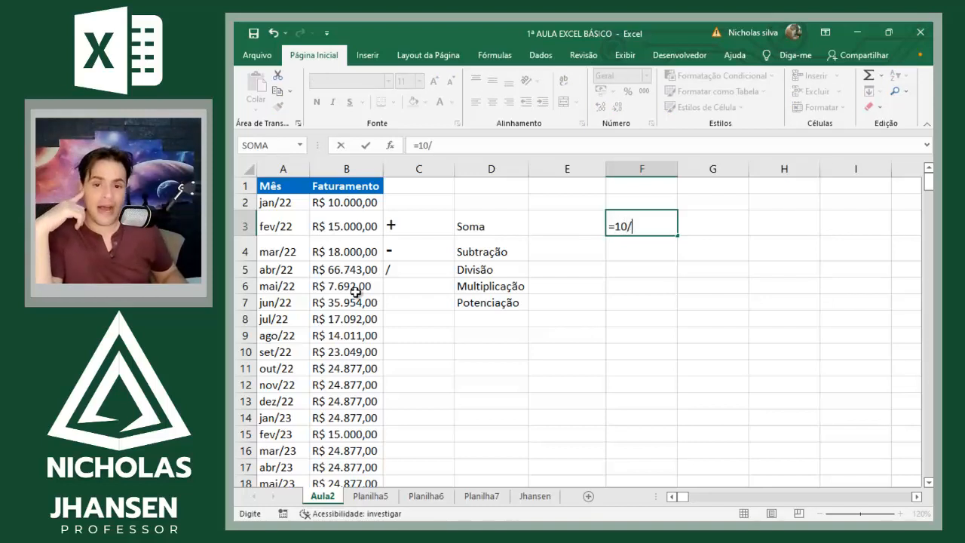
{"action": "type", "text": "/2"}
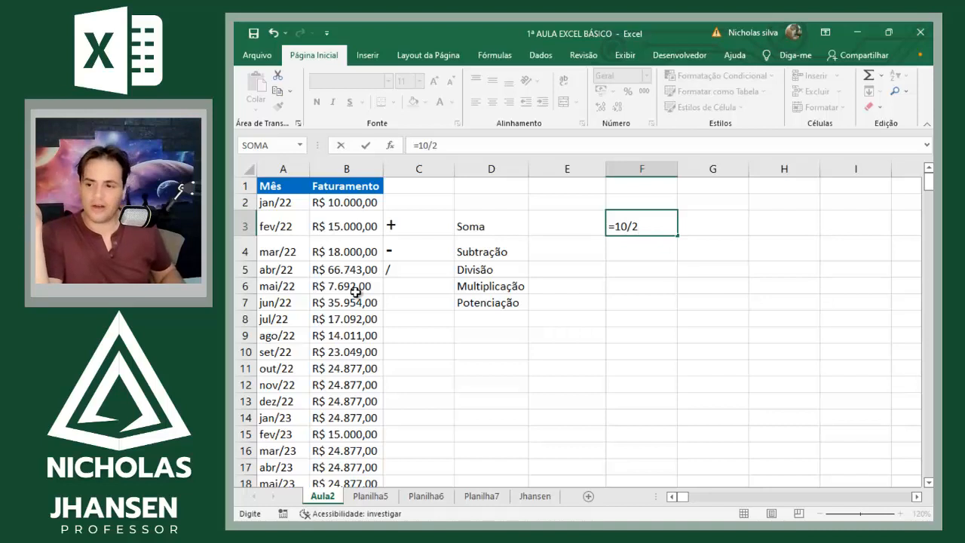
{"action": "key", "text": "Return"}
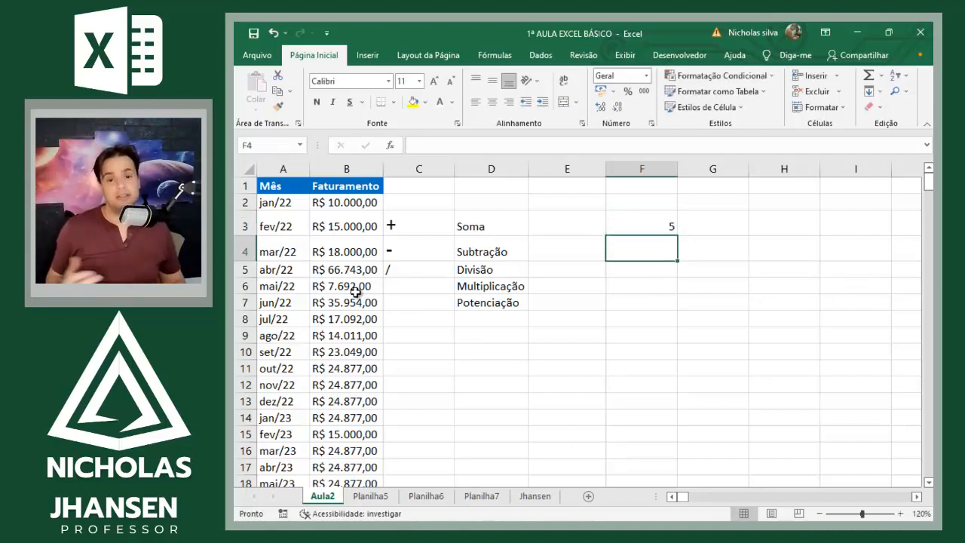
Step: Replace the division example in F3 with =15/5
{"action": "key", "text": "Up"}
{"action": "type", "text": "="}
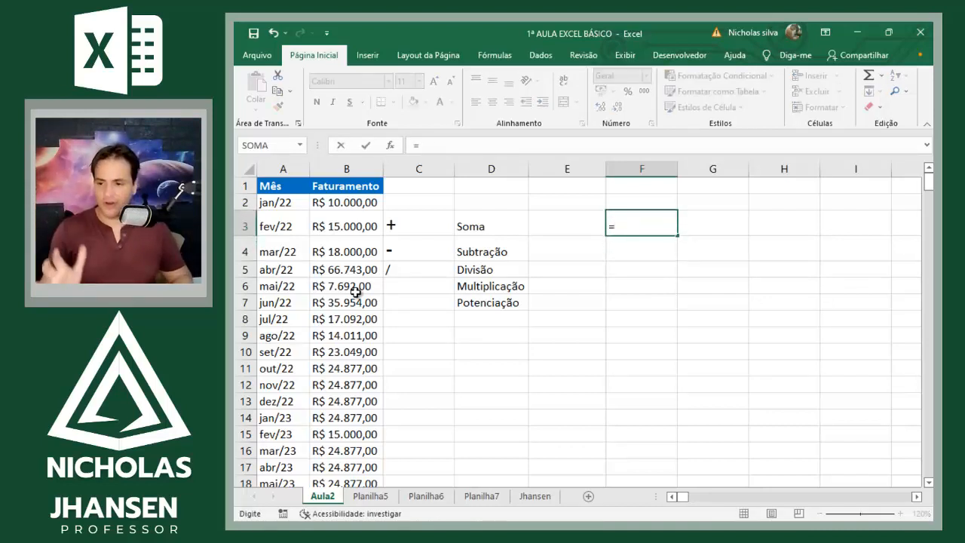
{"action": "type", "text": "15/5"}
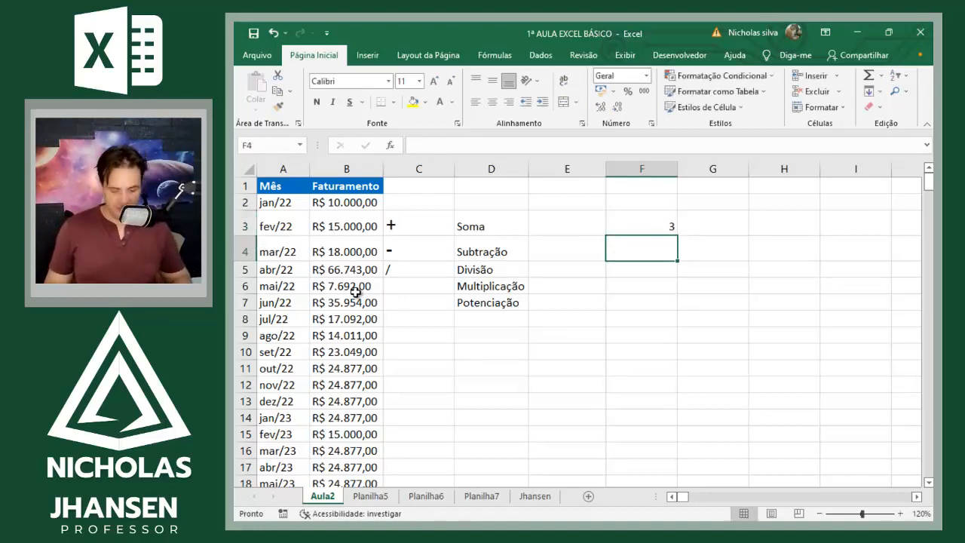
Step: Enter =B2/B3 in F4 to divide the jan/22 Faturamento by the fev/22 Faturamento
{"action": "type", "text": "="}
{"action": "key", "text": "Left"}
{"action": "key", "text": "Left"}
{"action": "key", "text": "Up"}
{"action": "key", "text": "Left"}
{"action": "key", "text": "Left"}
{"action": "key", "text": "Left"}
{"action": "key", "text": "Up"}
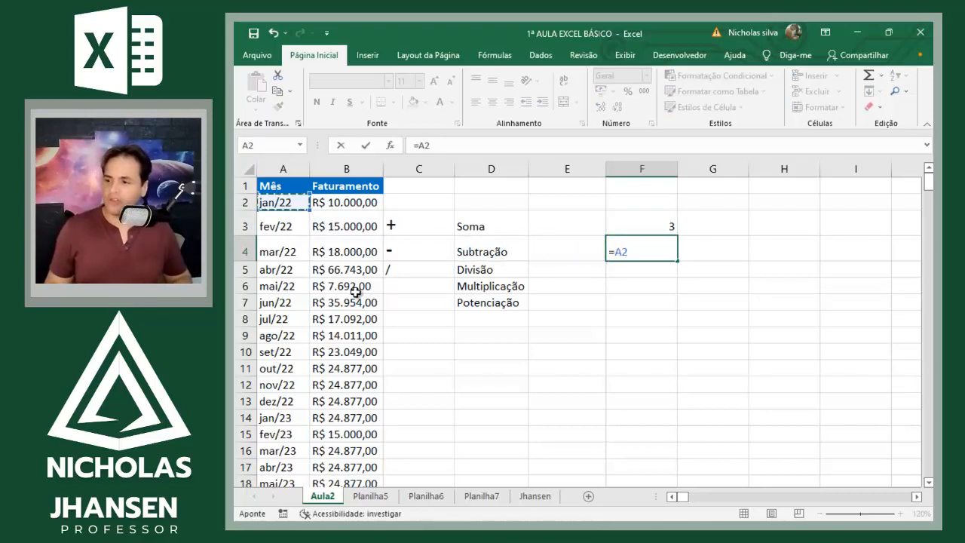
{"action": "key", "text": "Right"}
{"action": "type", "text": "/"}
{"action": "key", "text": "Down"}
{"action": "key", "text": "Down"}
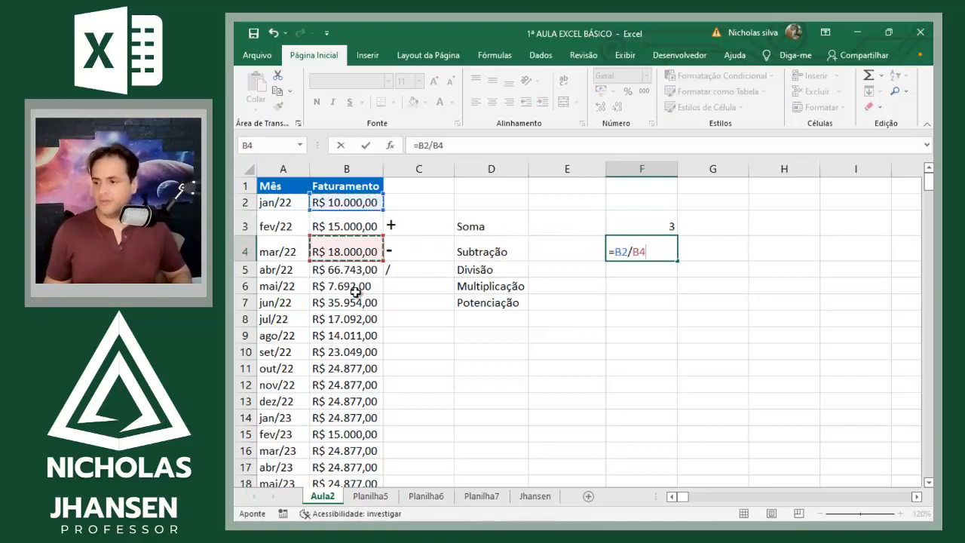
{"action": "key", "text": "Up"}
{"action": "key", "text": "Return"}
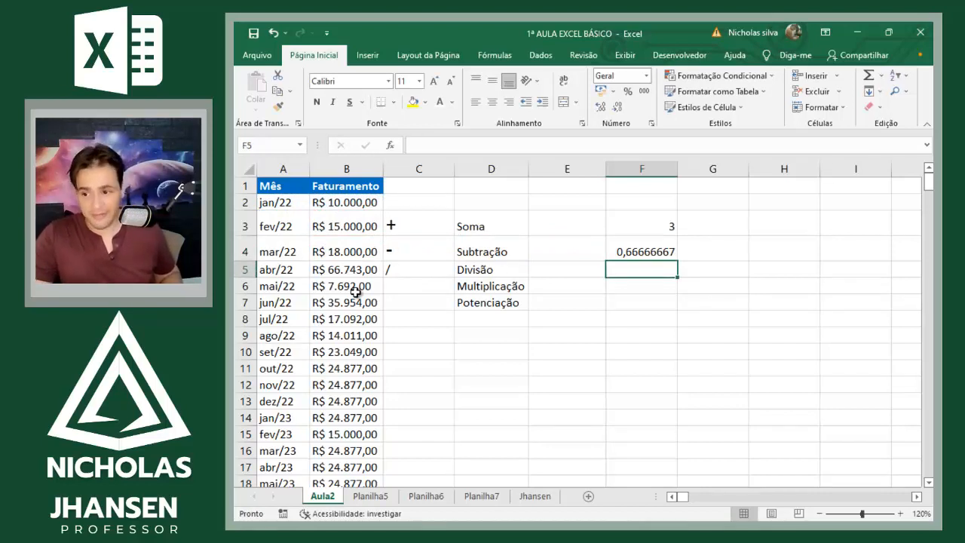
Step: Clear both division examples from cells F3:F4
{"action": "key", "text": "Up"}
{"action": "key", "text": "Up"}
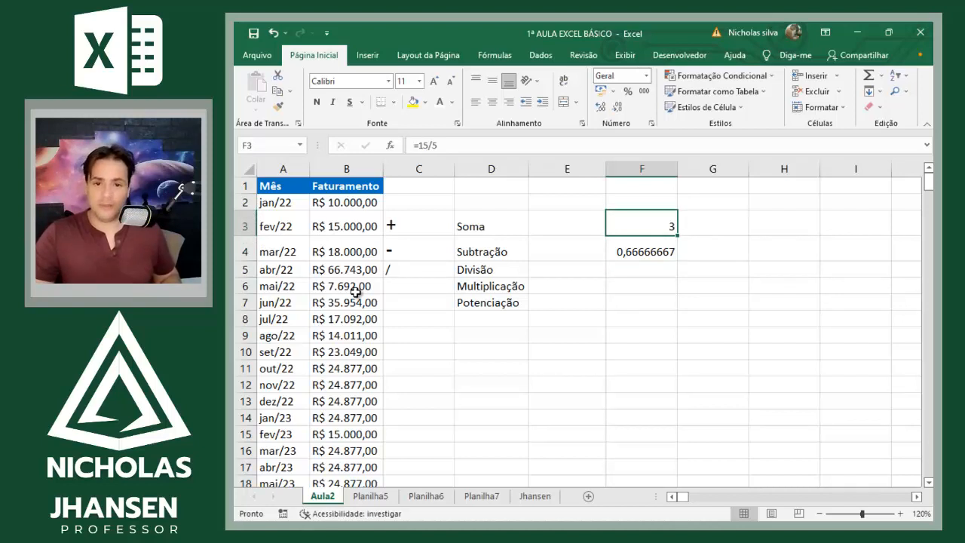
{"action": "key", "text": "shift+Down"}
{"action": "key", "text": "Delete"}
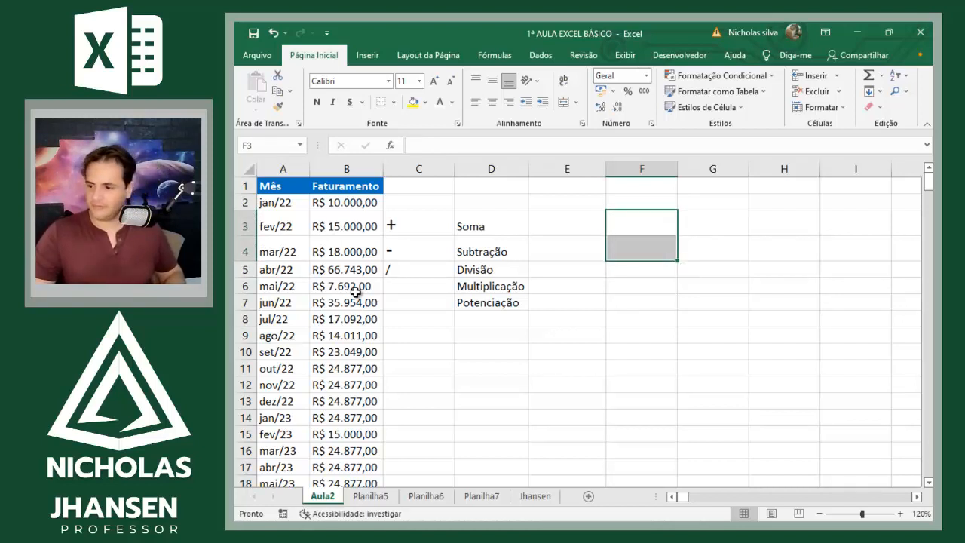
Step: Enter the multiplication symbol * in C6, beside the Multiplicação label
{"action": "key", "text": "Down"}
{"action": "key", "text": "Left"}
{"action": "key", "text": "Left"}
{"action": "key", "text": "Left"}
{"action": "key", "text": "Down"}
{"action": "key", "text": "Down"}
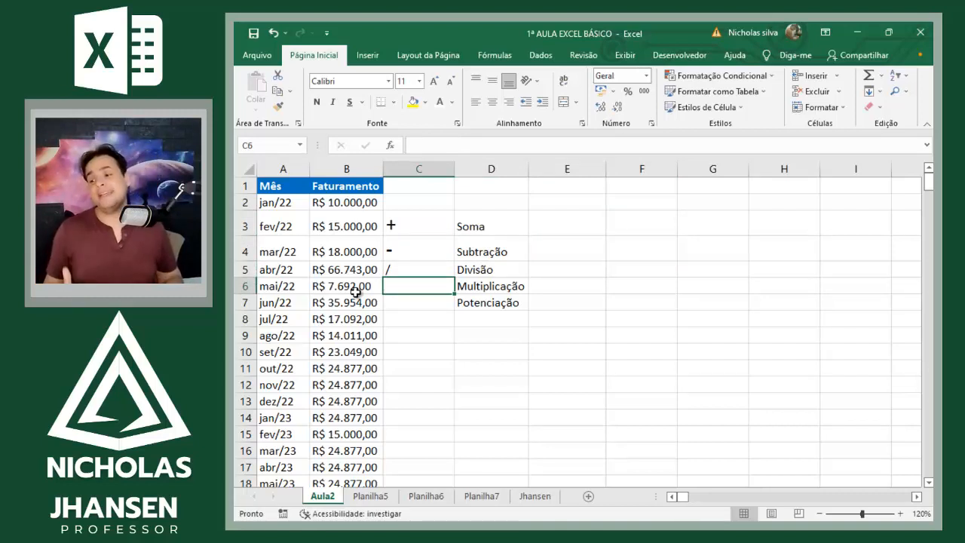
{"action": "type", "text": "x"}
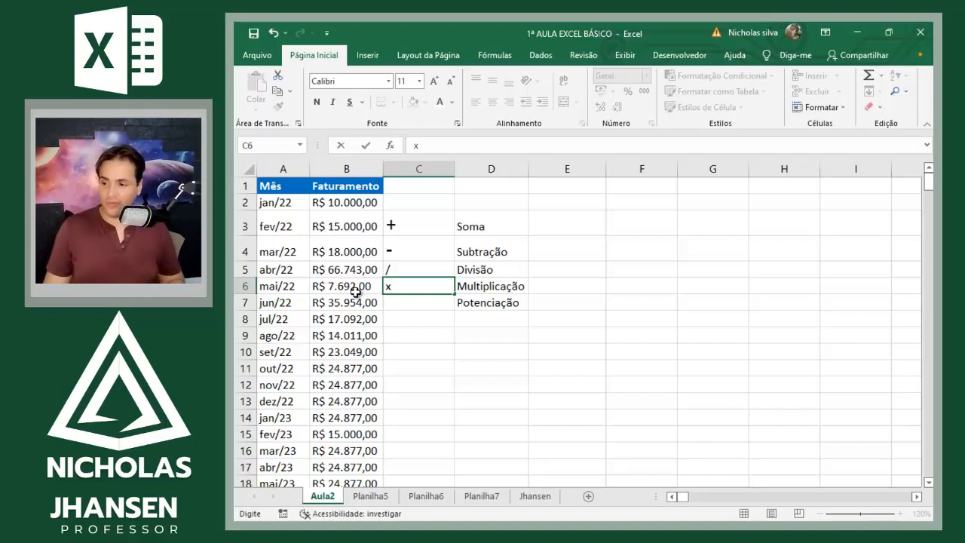
{"action": "key", "text": "BackSpace"}
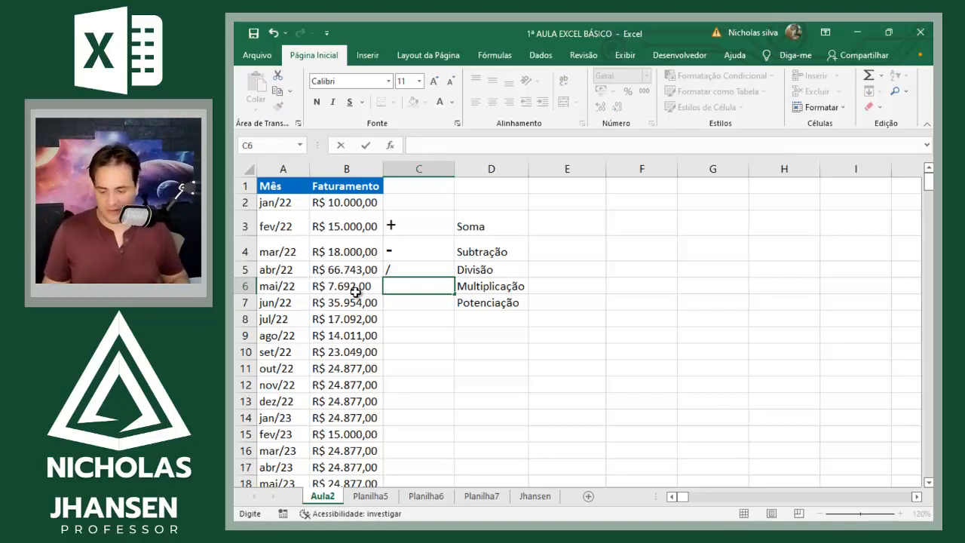
{"action": "type", "text": "*"}
{"action": "key", "text": "Return"}
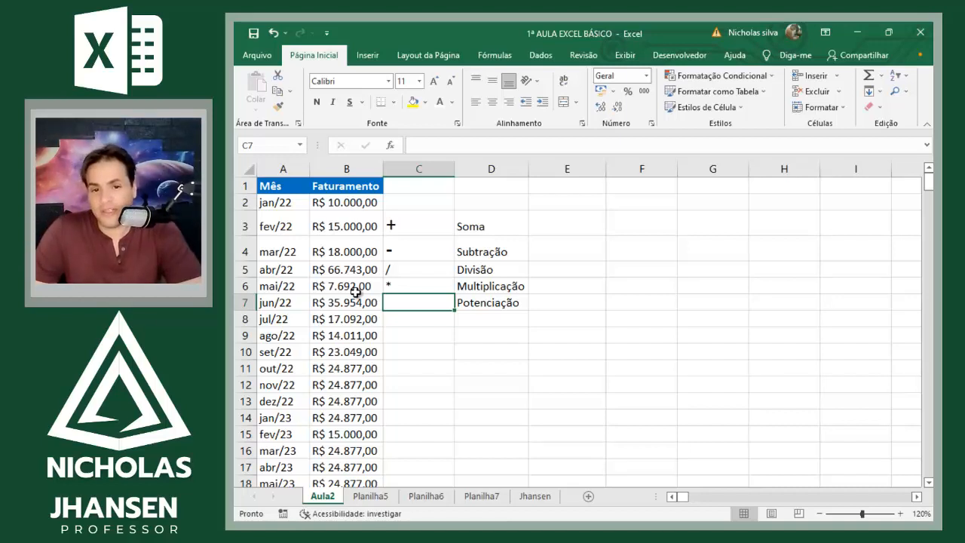
Step: Enter =B3*2 in F4 to multiply the fev/22 Faturamento by 2
{"action": "key", "text": "Right"}
{"action": "key", "text": "Right"}
{"action": "key", "text": "Right"}
{"action": "key", "text": "Up"}
{"action": "key", "text": "Up"}
{"action": "key", "text": "Up"}
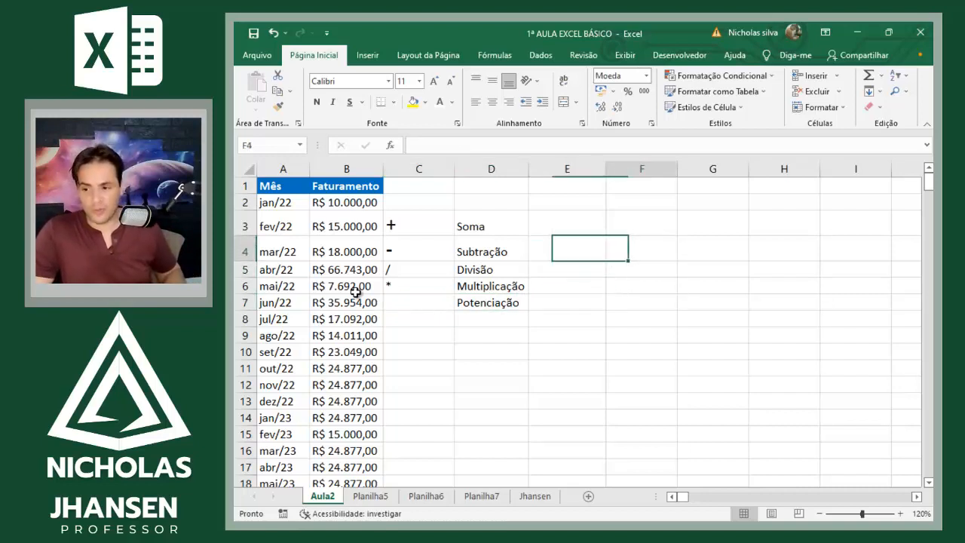
{"action": "type", "text": "="}
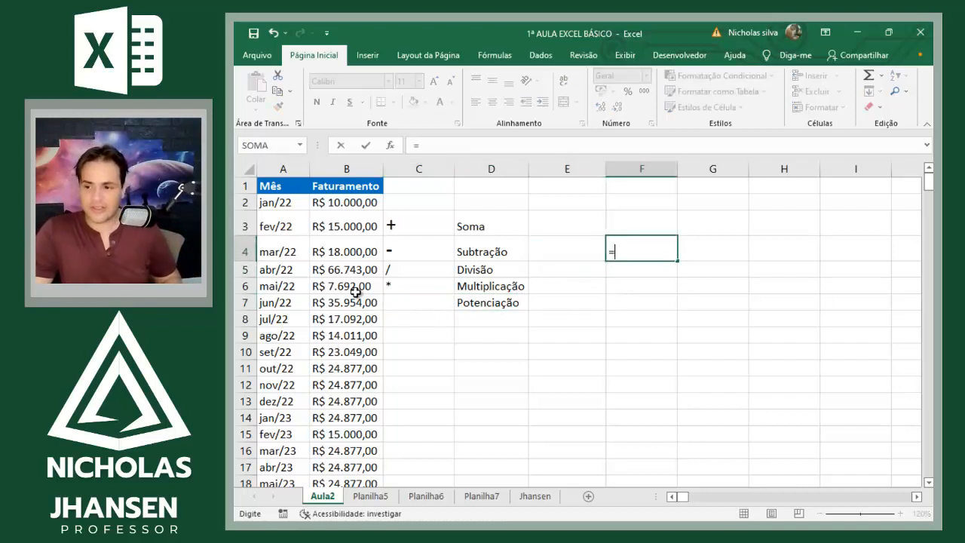
{"action": "key", "text": "Left"}
{"action": "key", "text": "Left"}
{"action": "key", "text": "Left"}
{"action": "key", "text": "Left"}
{"action": "key", "text": "Up"}
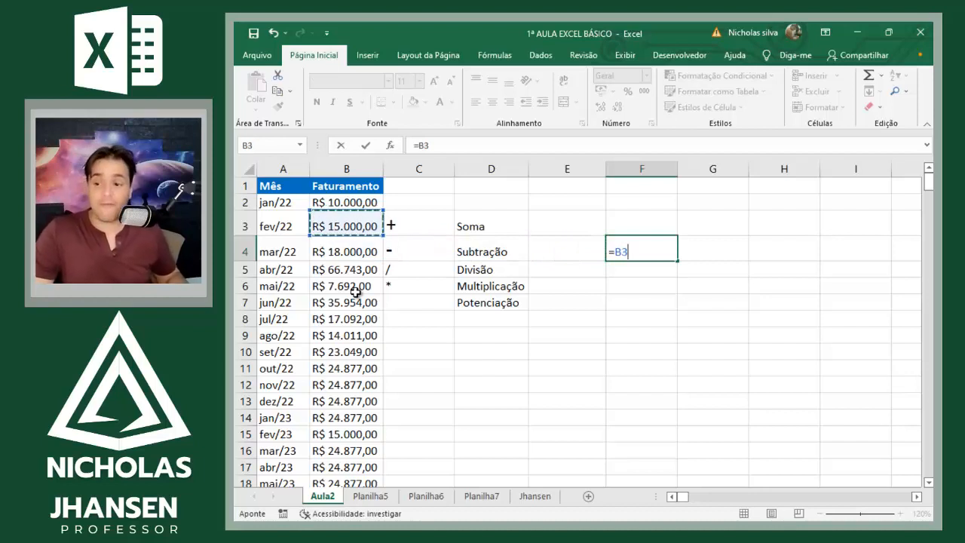
{"action": "type", "text": "*"}
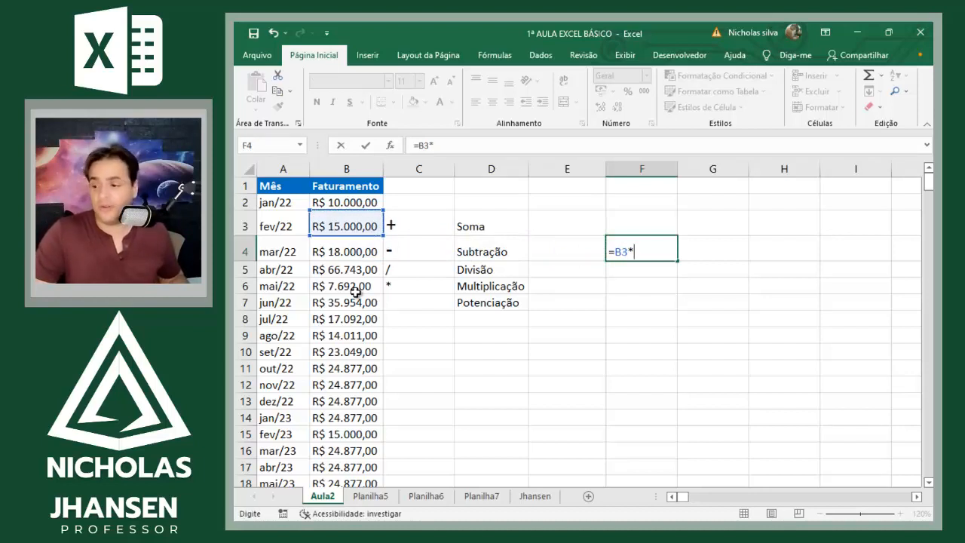
{"action": "type", "text": "2"}
{"action": "key", "text": "Return"}
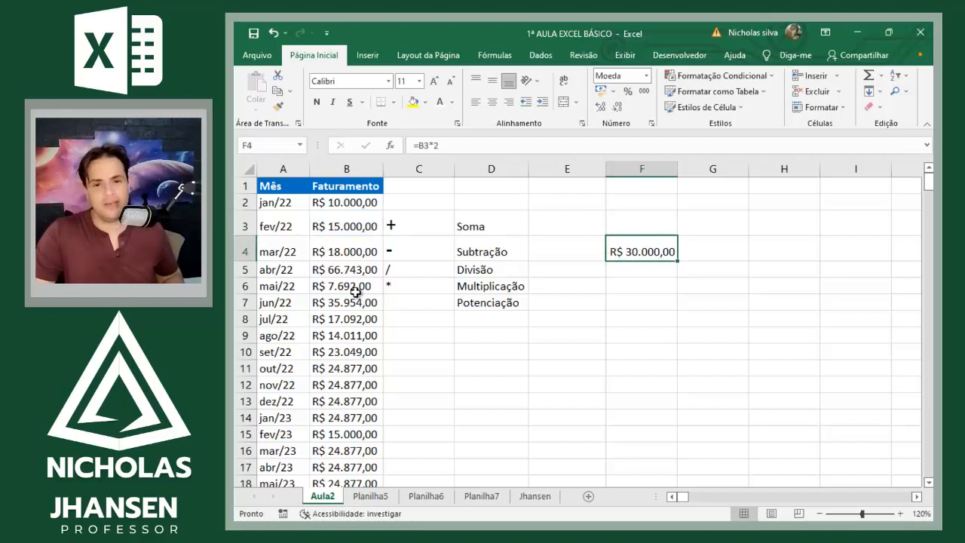
Step: Change the multiplication formula in F4 to =B3*B2, using the jan/22 Faturamento as the second factor
{"action": "key", "text": "F2"}
{"action": "key", "text": "BackSpace"}
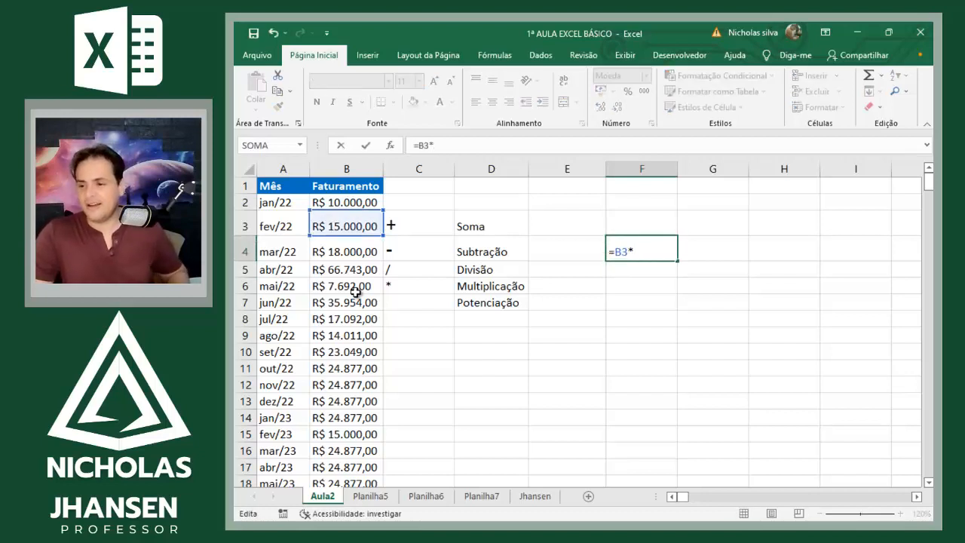
{"action": "left_click", "coordinate": [338, 200]}
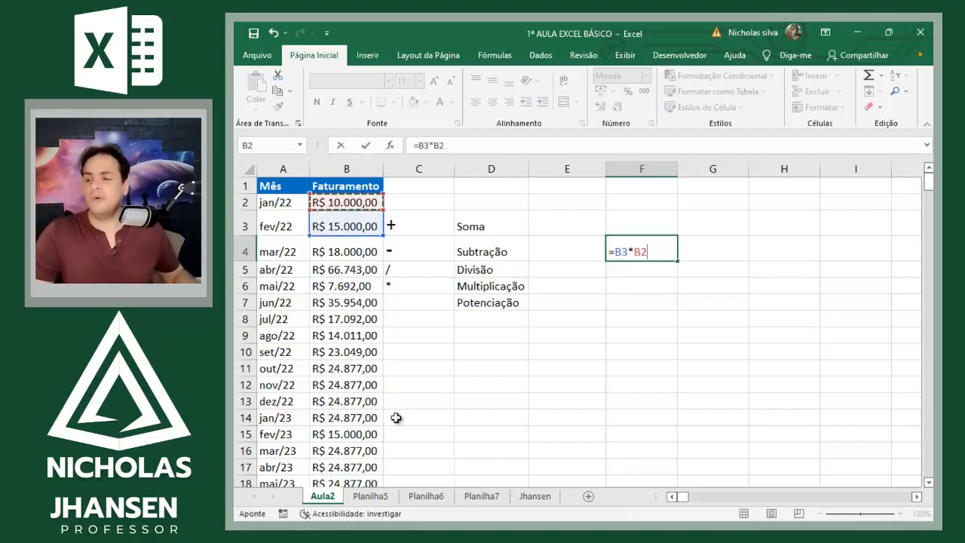
{"action": "key", "text": "Return"}
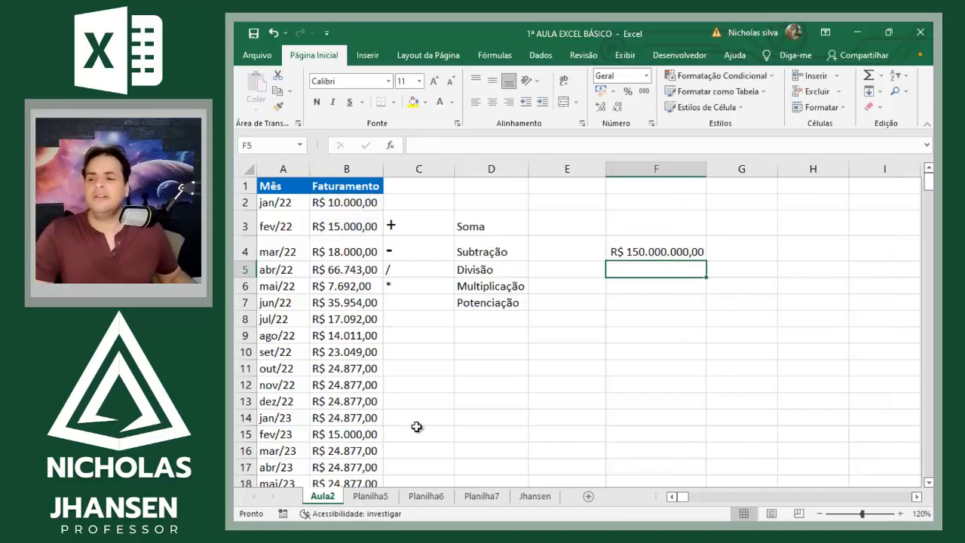
Step: Clear the multiplication example from cell F4
{"action": "left_click", "coordinate": [622, 255]}
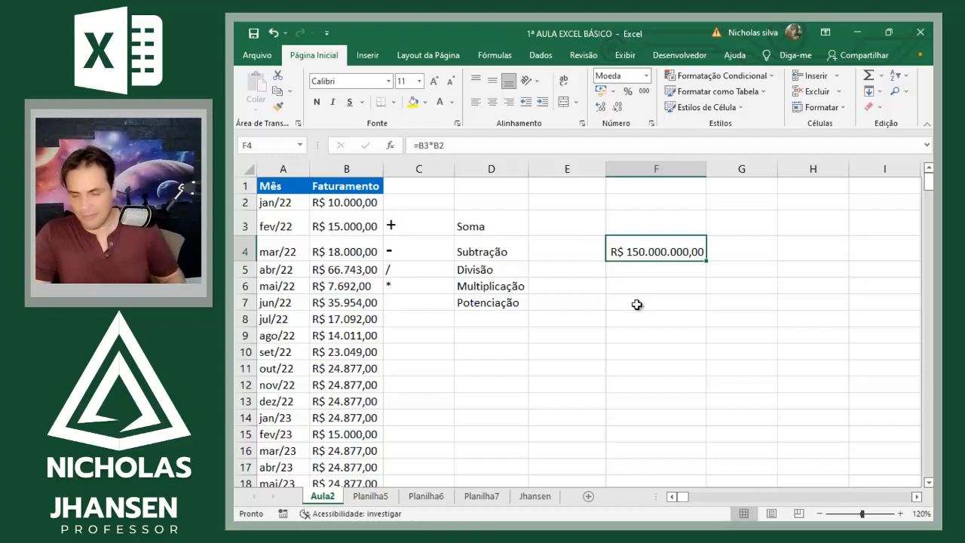
{"action": "type", "text": "="}
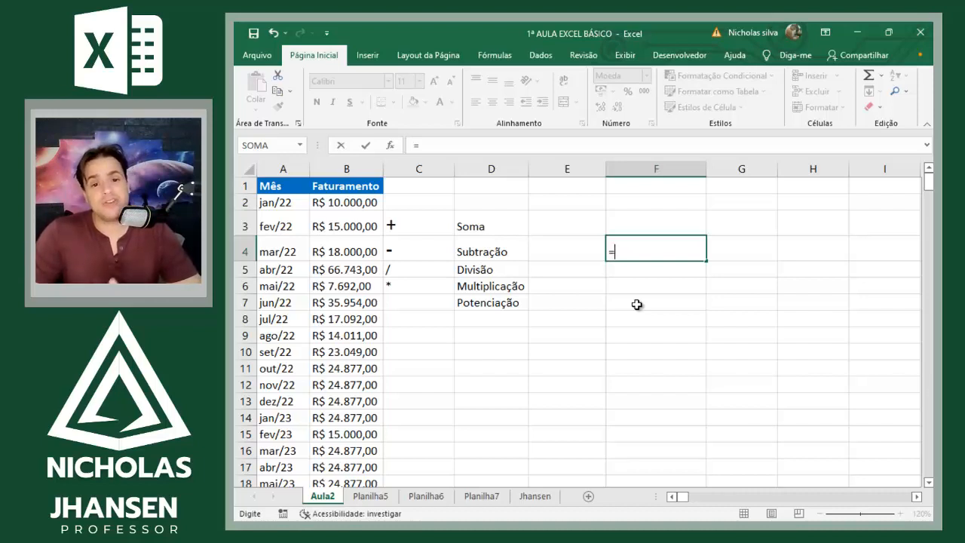
{"action": "key", "text": "Escape"}
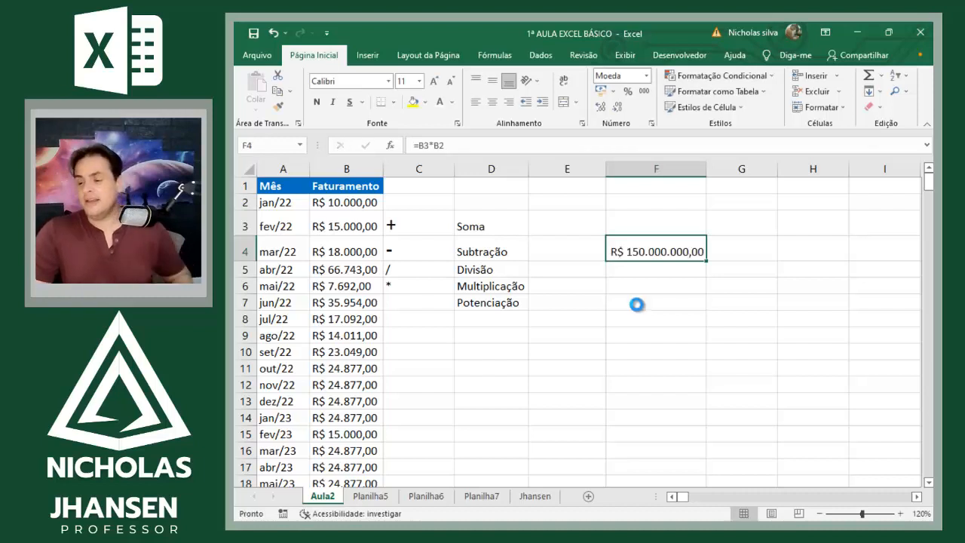
{"action": "key", "text": "Delete"}
Step: Enter the exponentiation symbol ^ in C7, beside the Potenciação label
{"action": "key", "text": "Left"}
{"action": "key", "text": "Left"}
{"action": "key", "text": "Left"}
{"action": "key", "text": "Down"}
{"action": "key", "text": "Down"}
{"action": "key", "text": "Down"}
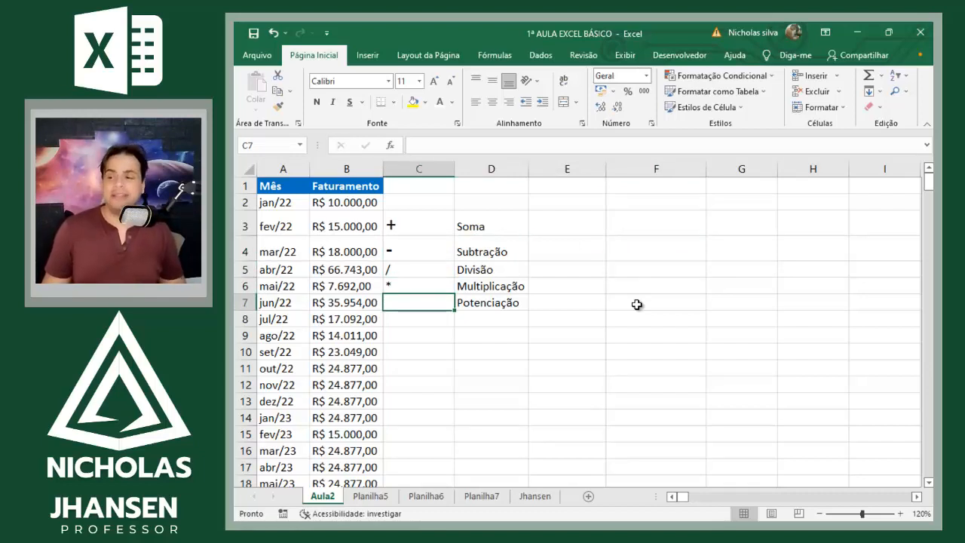
{"action": "type", "text": "^"}
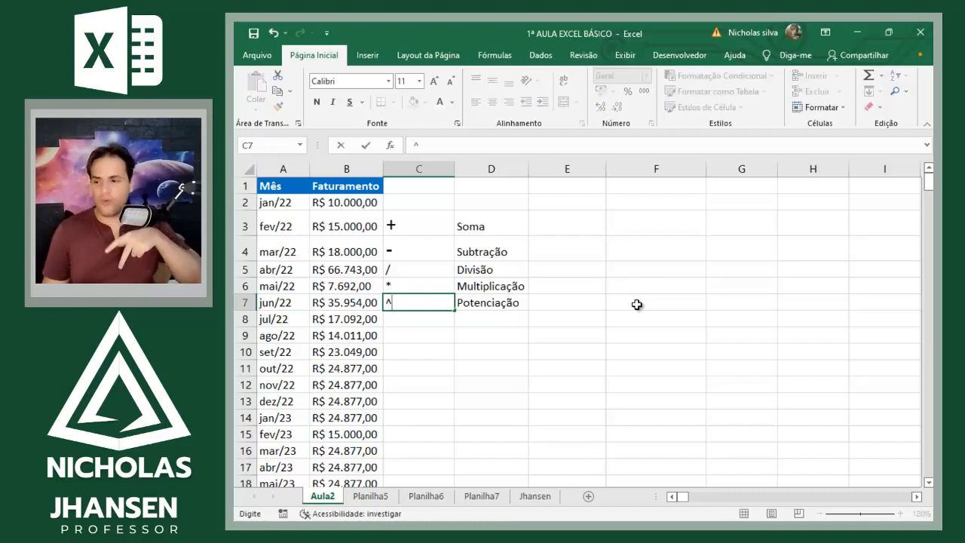
{"action": "key", "text": "Return"}
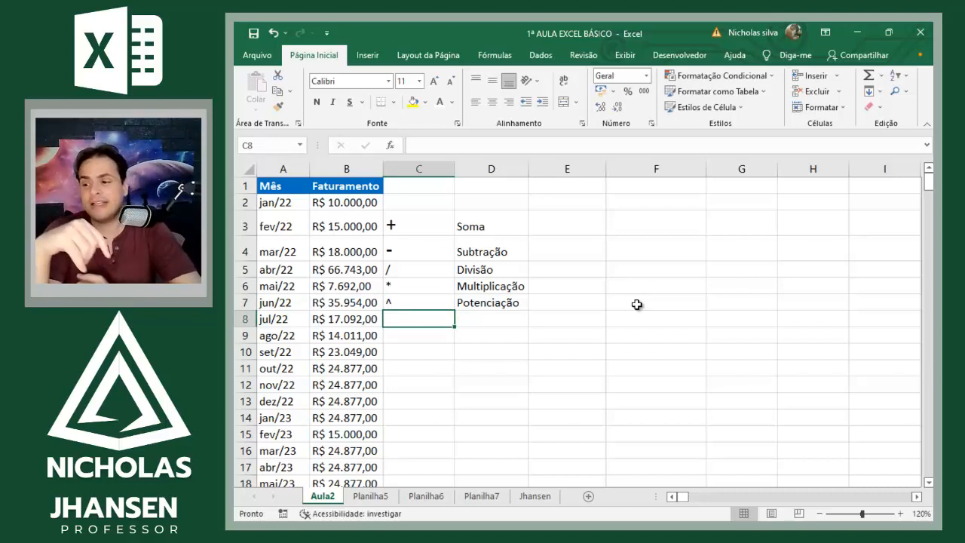
Step: Enter =5^3 in E7, beside the Potenciação label, to raise 5 to the third power
{"action": "key", "text": "Up"}
{"action": "key", "text": "Right"}
{"action": "key", "text": "Right"}
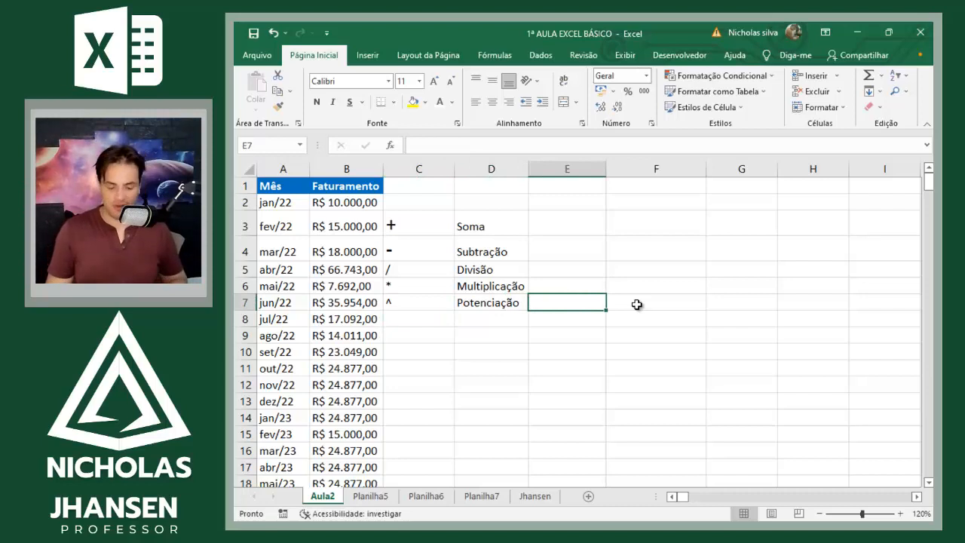
{"action": "type", "text": "=5"}
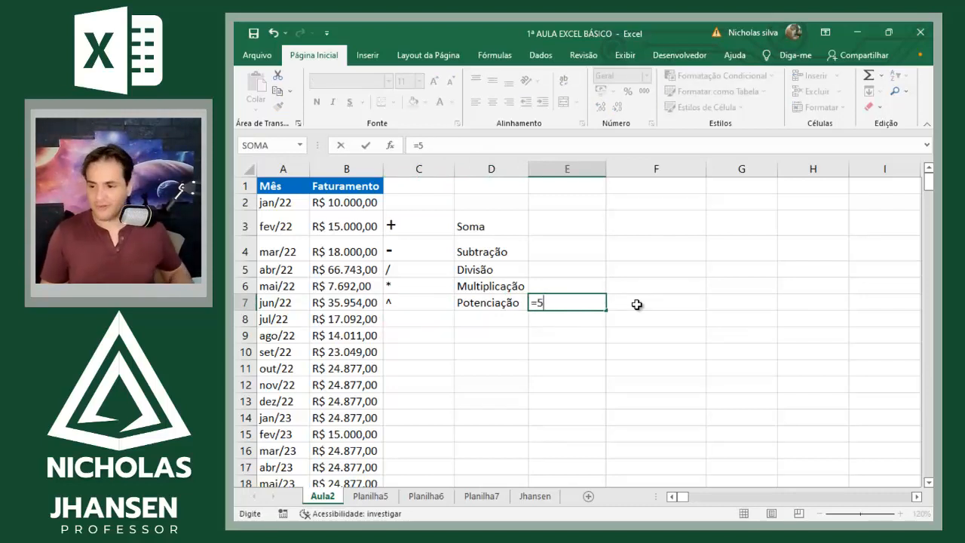
{"action": "type", "text": "^3"}
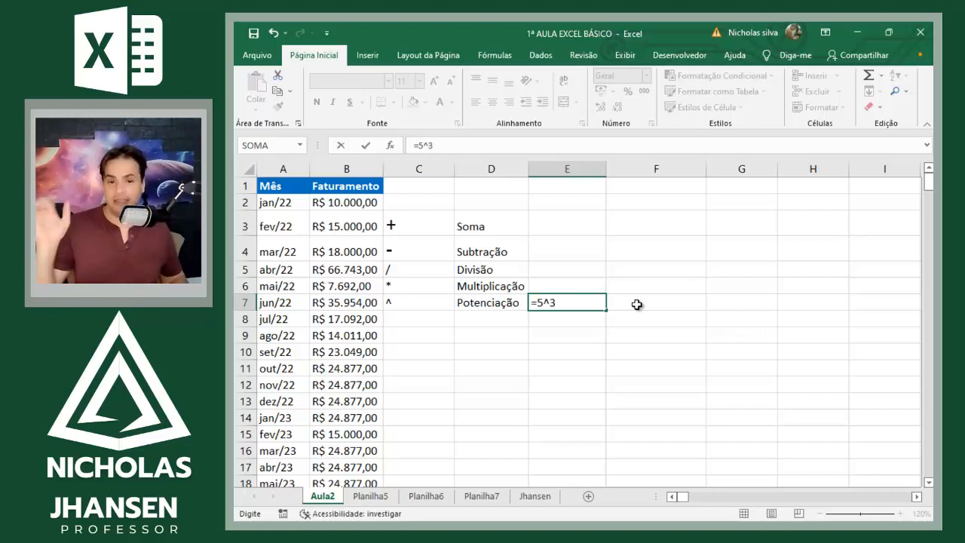
{"action": "key", "text": "Return"}
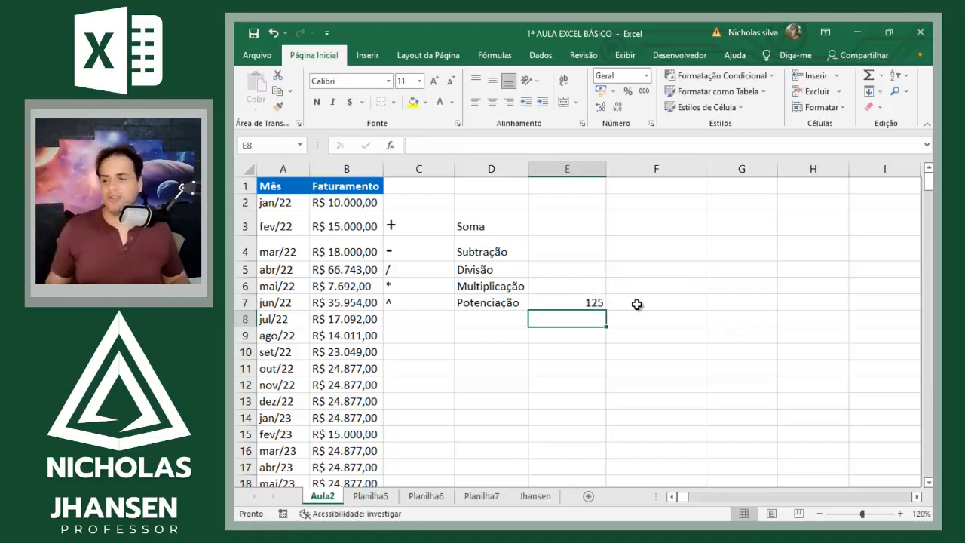
{"action": "key", "text": "Up"}
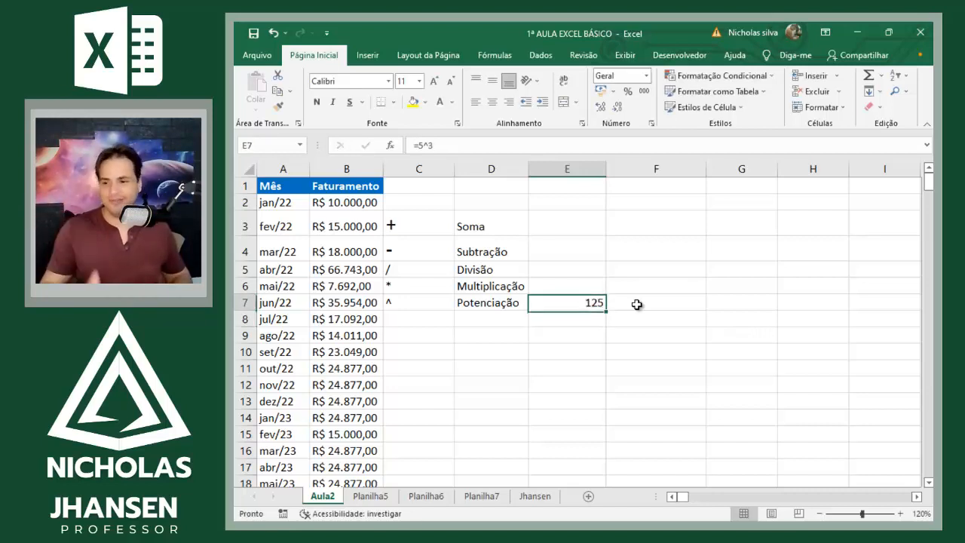
Step: Enter =4^2 in F7 to square 4 as a second exponentiation example
{"action": "left_click", "coordinate": [637, 304]}
{"action": "type", "text": "=4"}
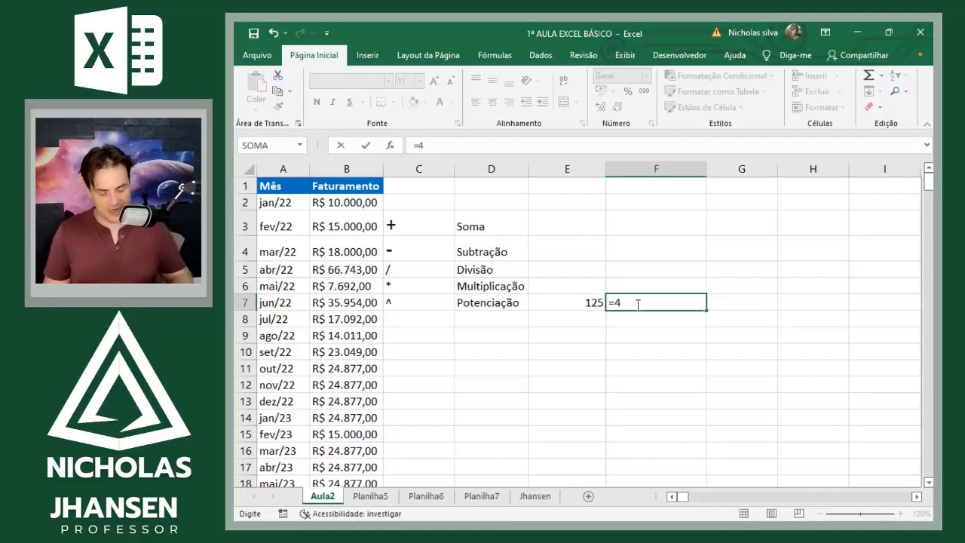
{"action": "type", "text": "^2"}
{"action": "key", "text": "Return"}
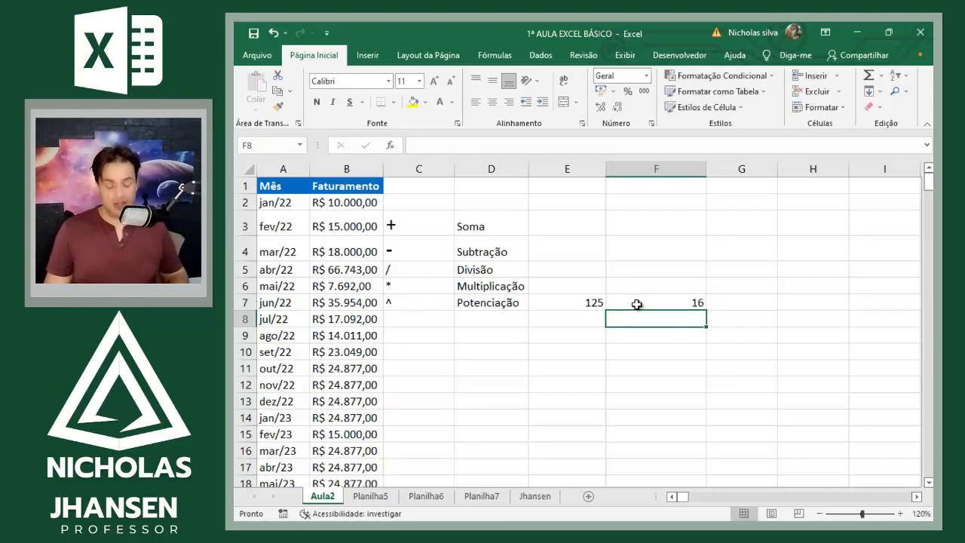
Step: Enter =10^2 in F8 to square 10 as a third exponentiation example
{"action": "type", "text": "=1"}
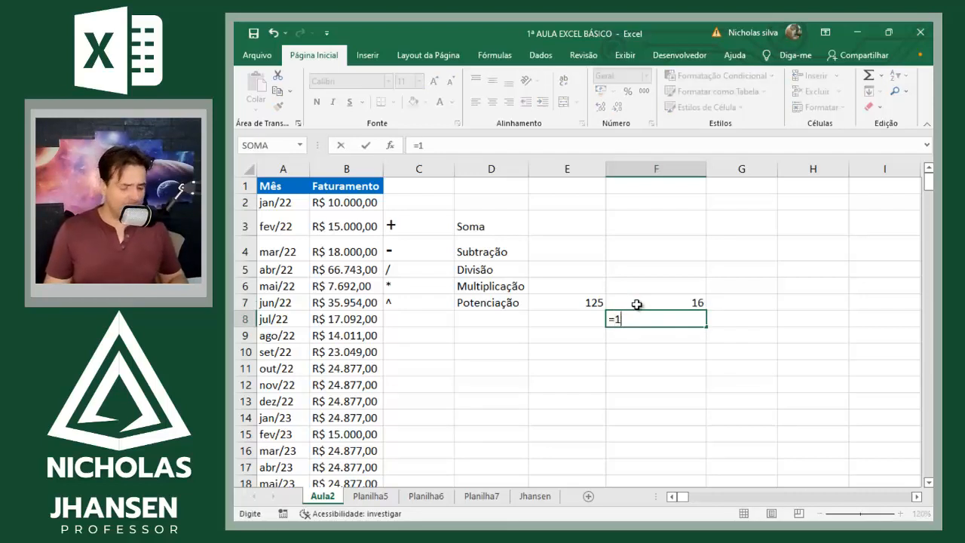
{"action": "type", "text": "0?"}
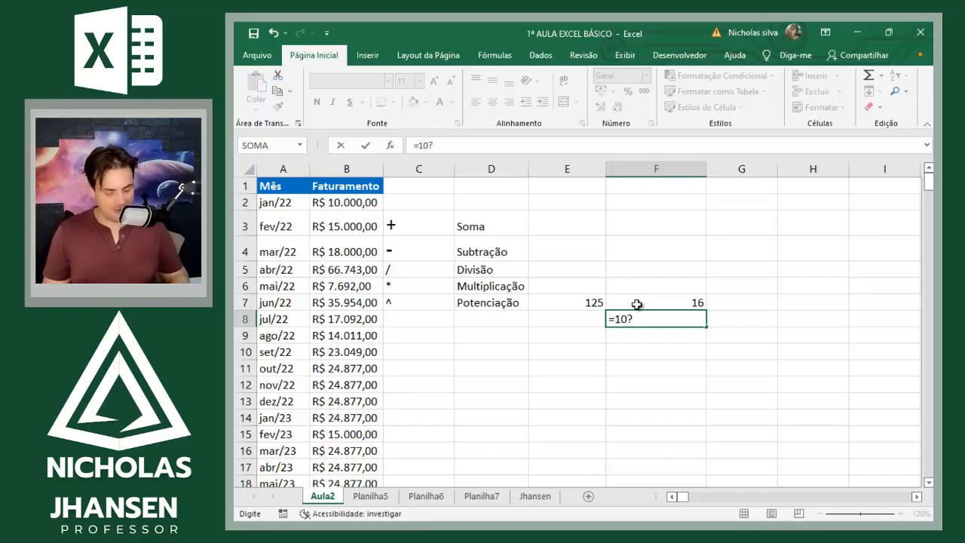
{"action": "key", "text": "BackSpace"}
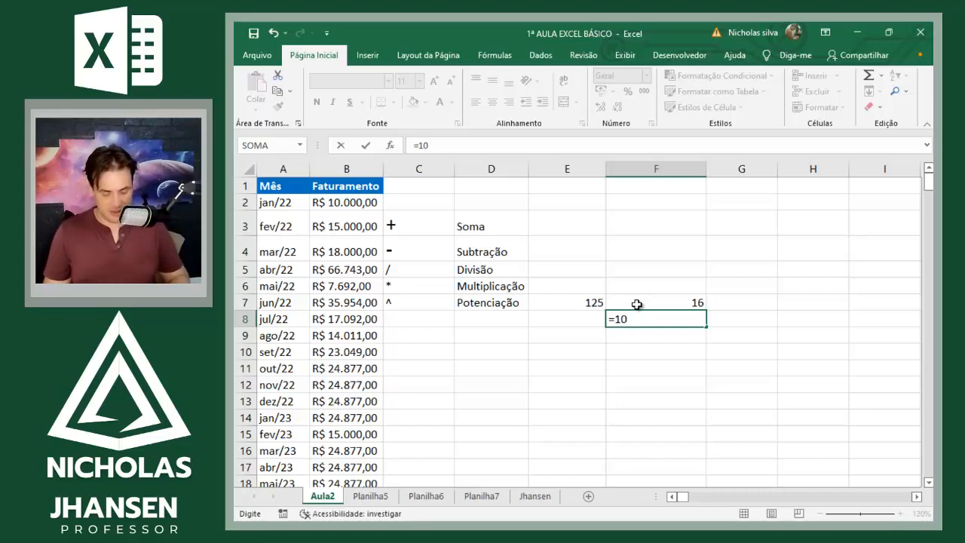
{"action": "type", "text": "^2"}
{"action": "key", "text": "Return"}
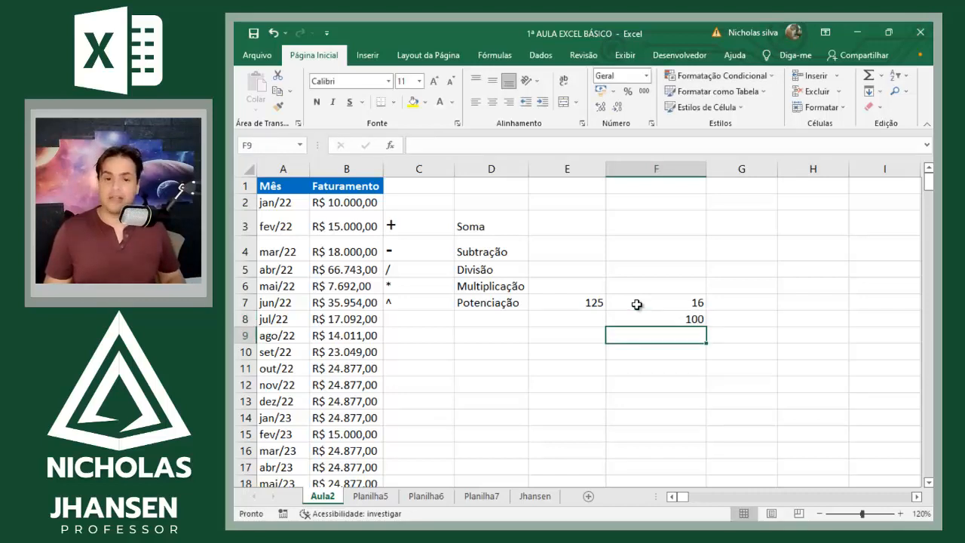
{"action": "key", "text": "Up"}
{"action": "key", "text": "Up"}
{"action": "key", "text": "Left"}
{"action": "key", "text": "Left"}
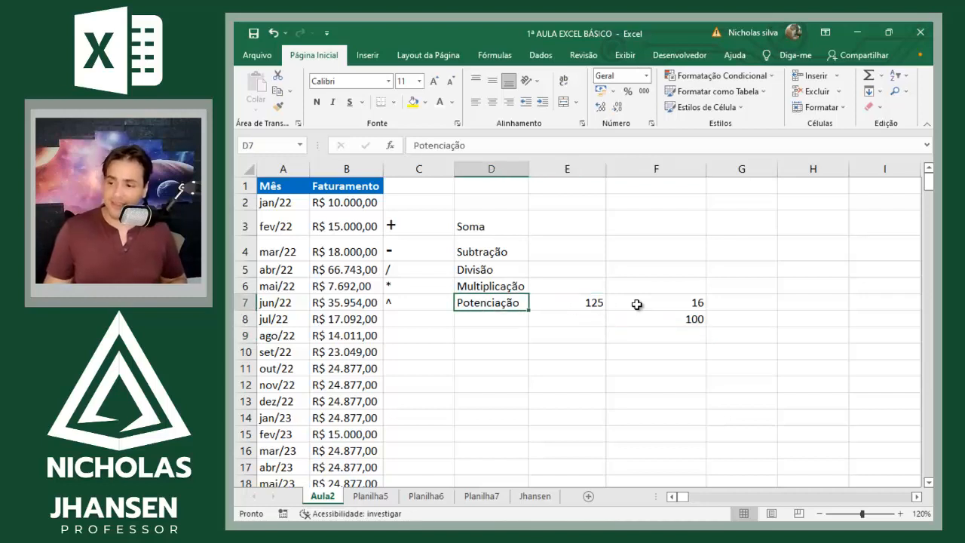